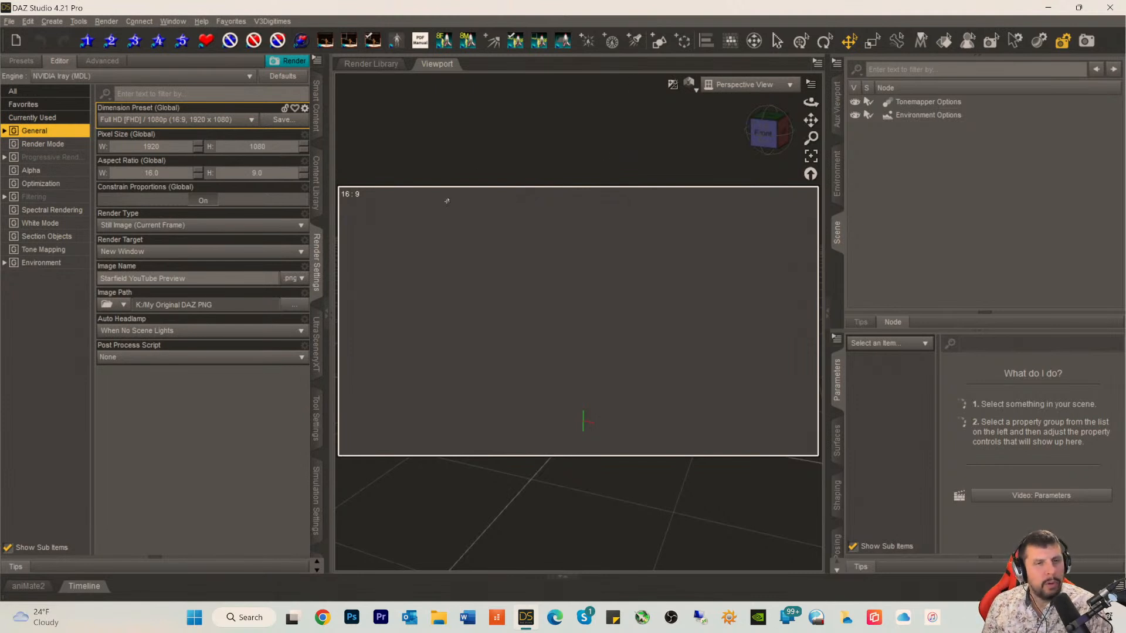
Step: Leave the Starry Night product and filter the Smart Content products in the Render-Settings category by "star"
click(317, 108)
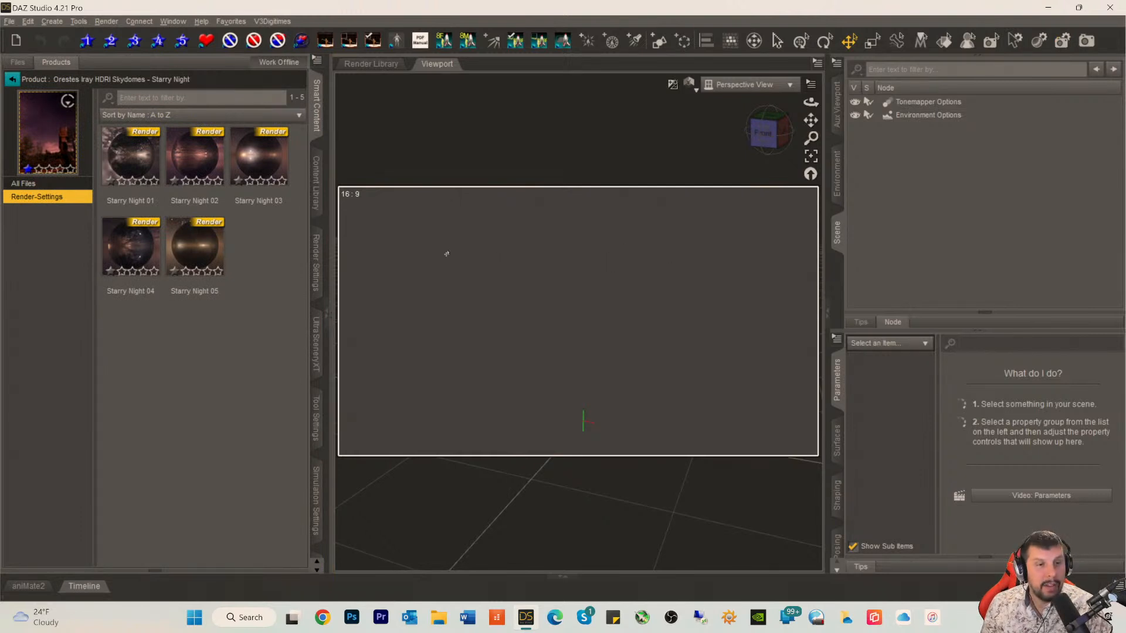
click(12, 79)
key(BackSpace)
text(r)
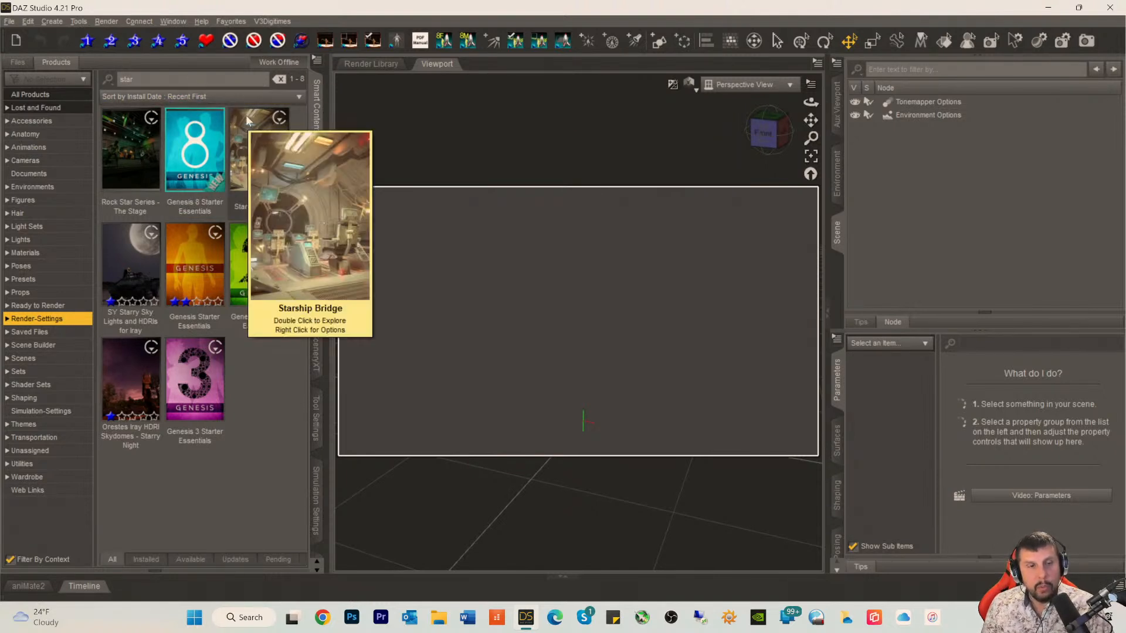
Step: Align the perspective view to face the scene from the front
click(763, 133)
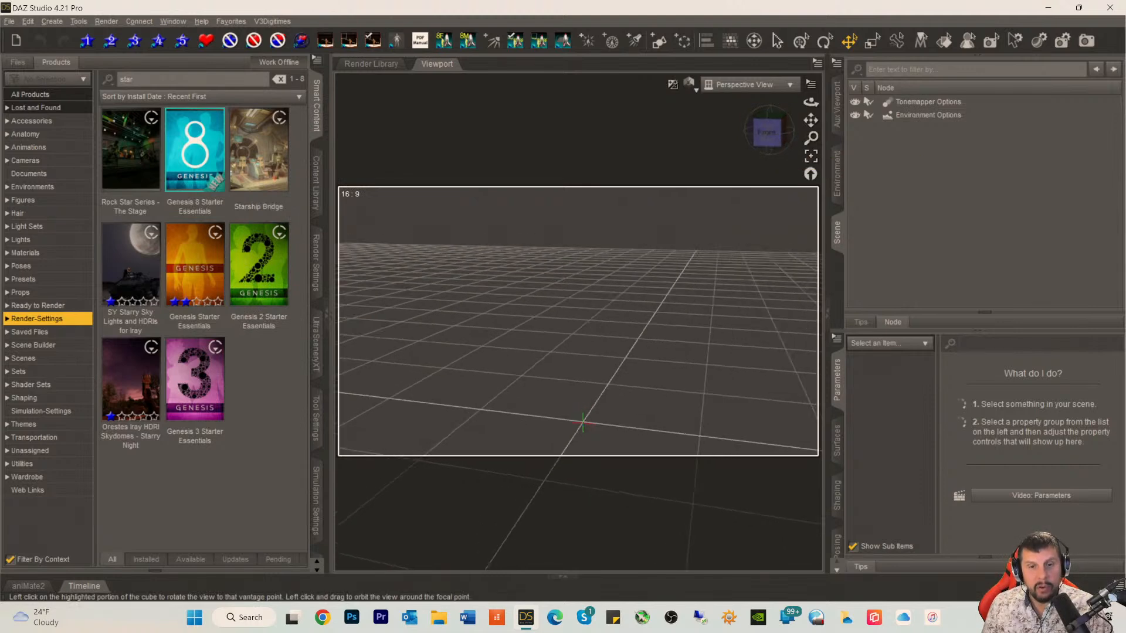
drag(747, 131, 752, 130)
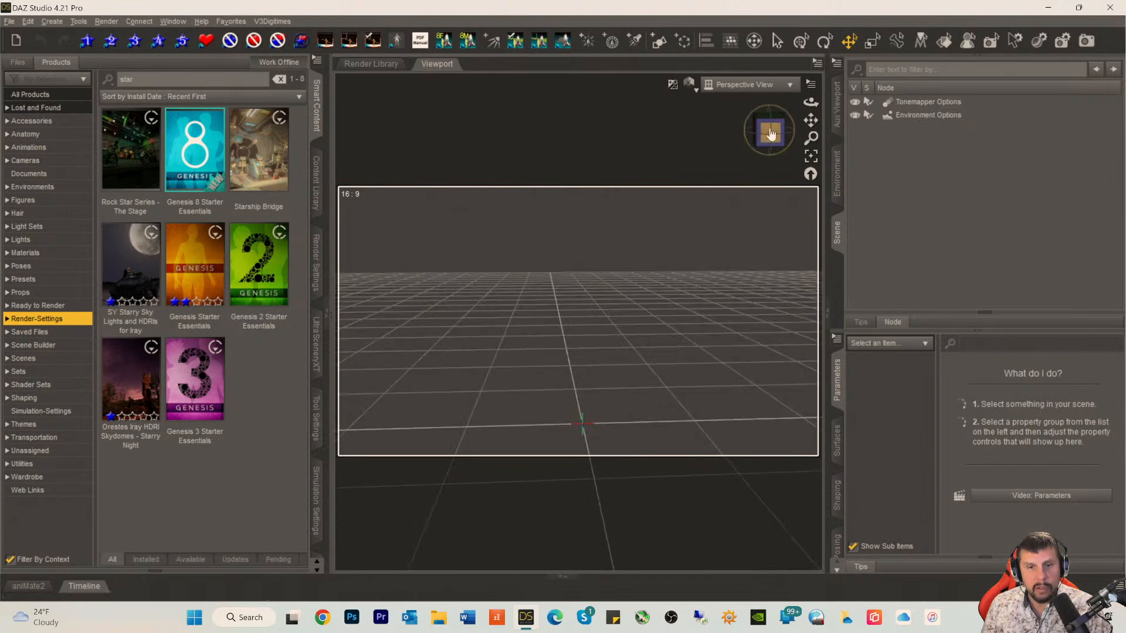
click(768, 134)
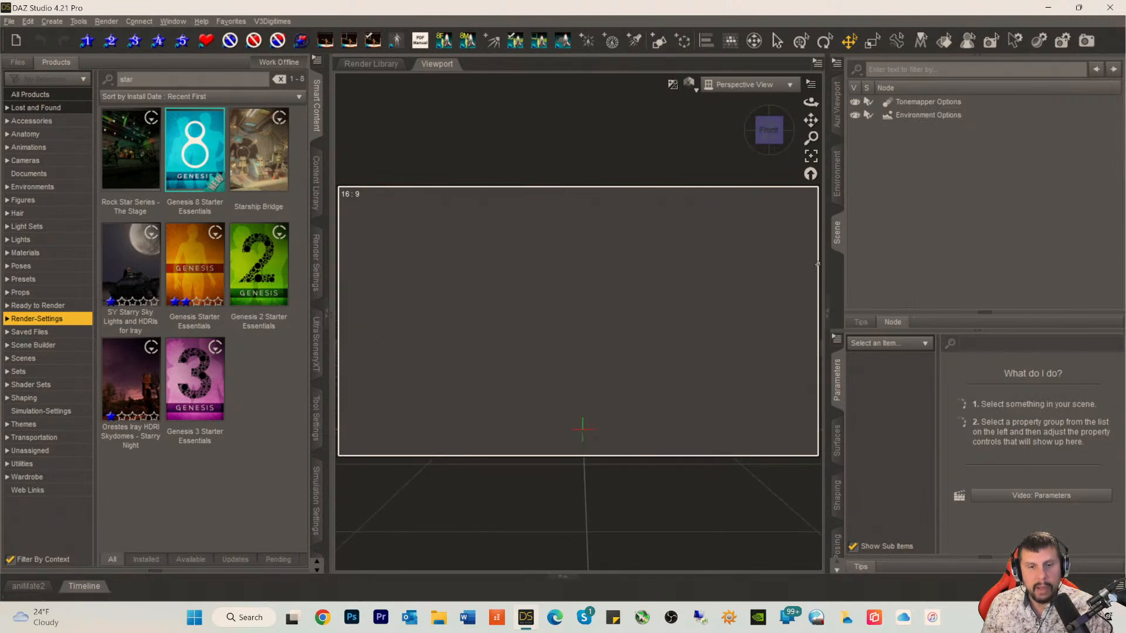
mouse_move(810, 121)
mouse_down()
mouse_move(810, 109)
mouse_move(811, 124)
mouse_up()
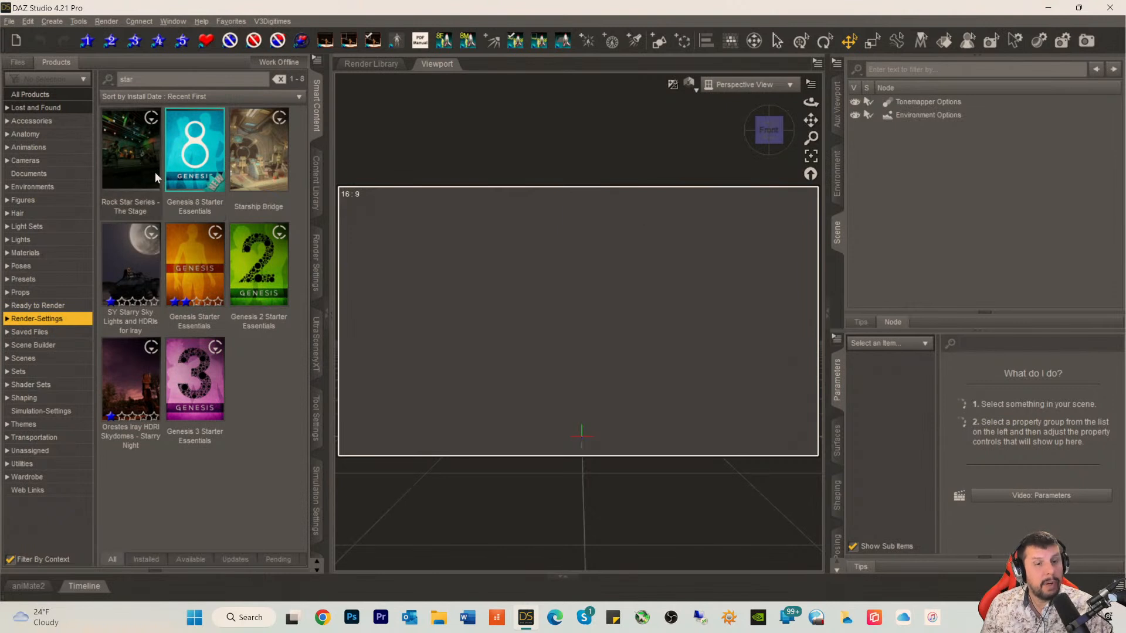
Step: Search all Smart Content files for "log" and load the Hol_Nook Log prop into the scene
click(26, 64)
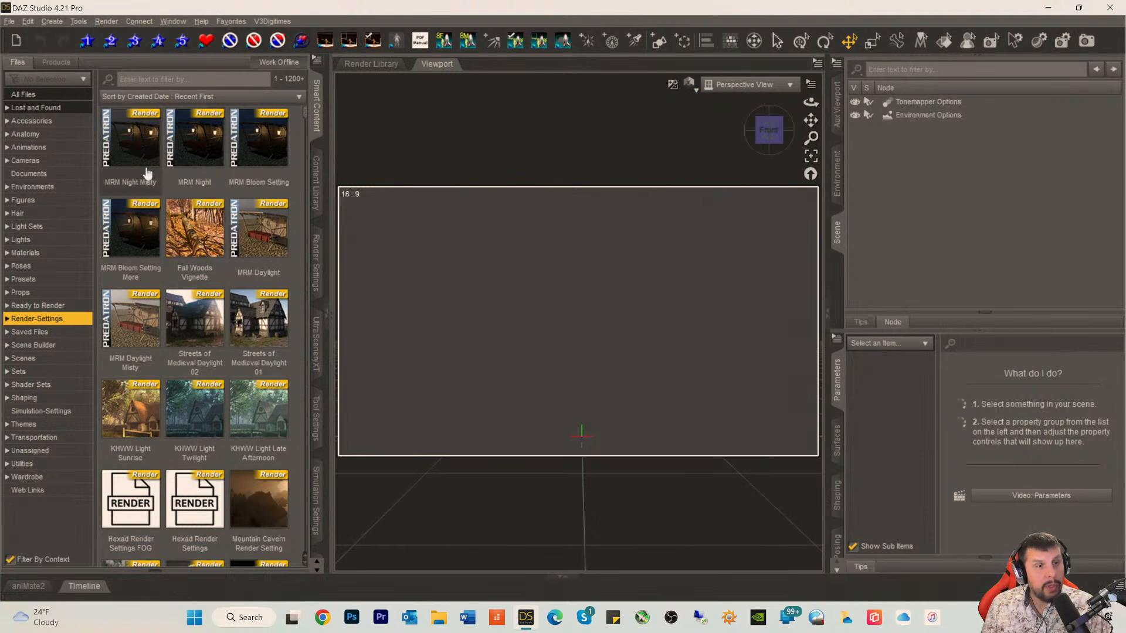
click(121, 83)
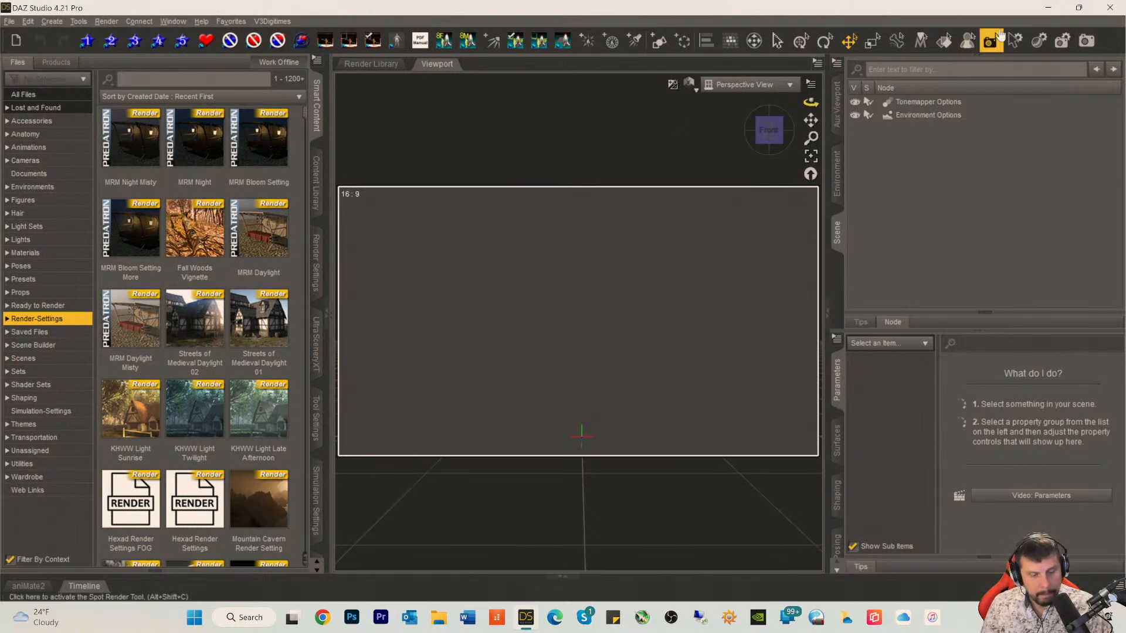
text(log)
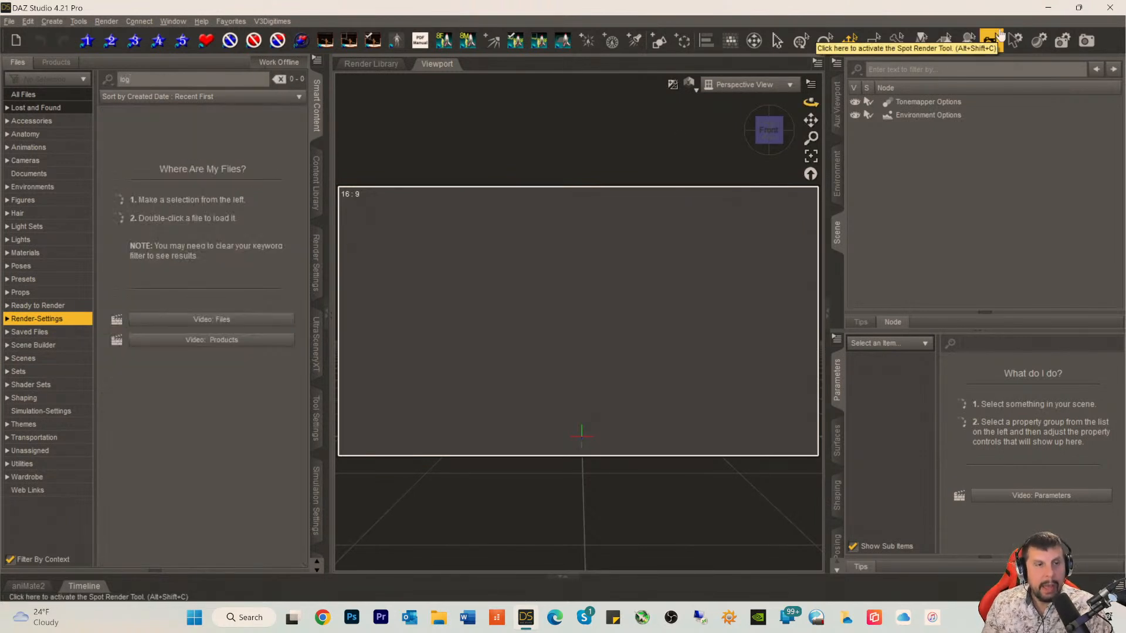
click(29, 94)
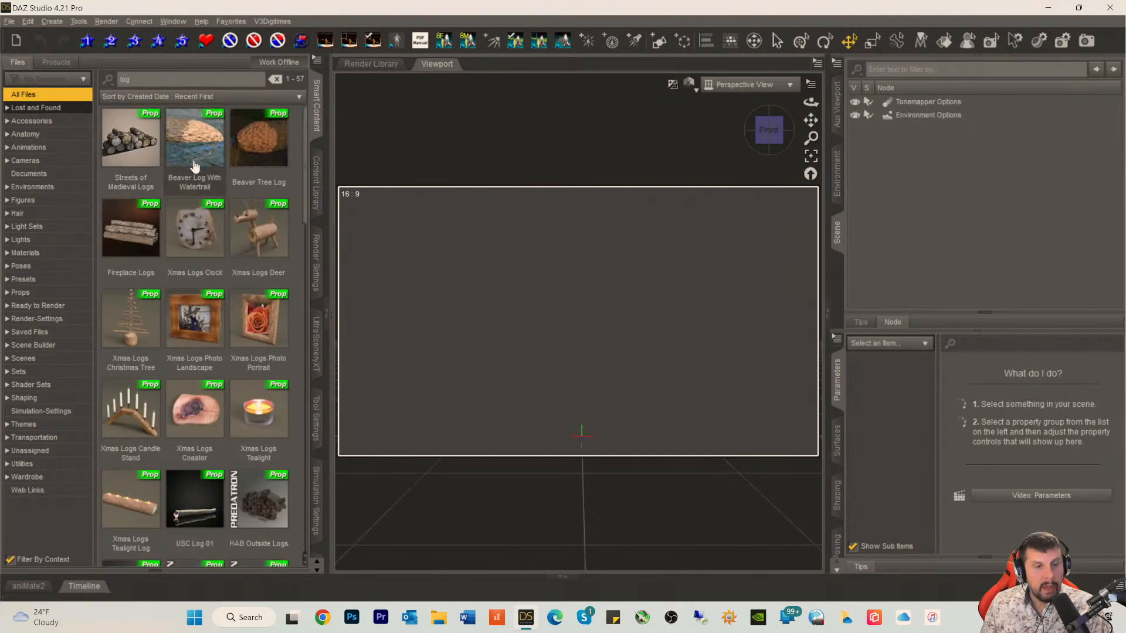
scroll(203, 170, down, 10)
scroll(203, 171, up, 3)
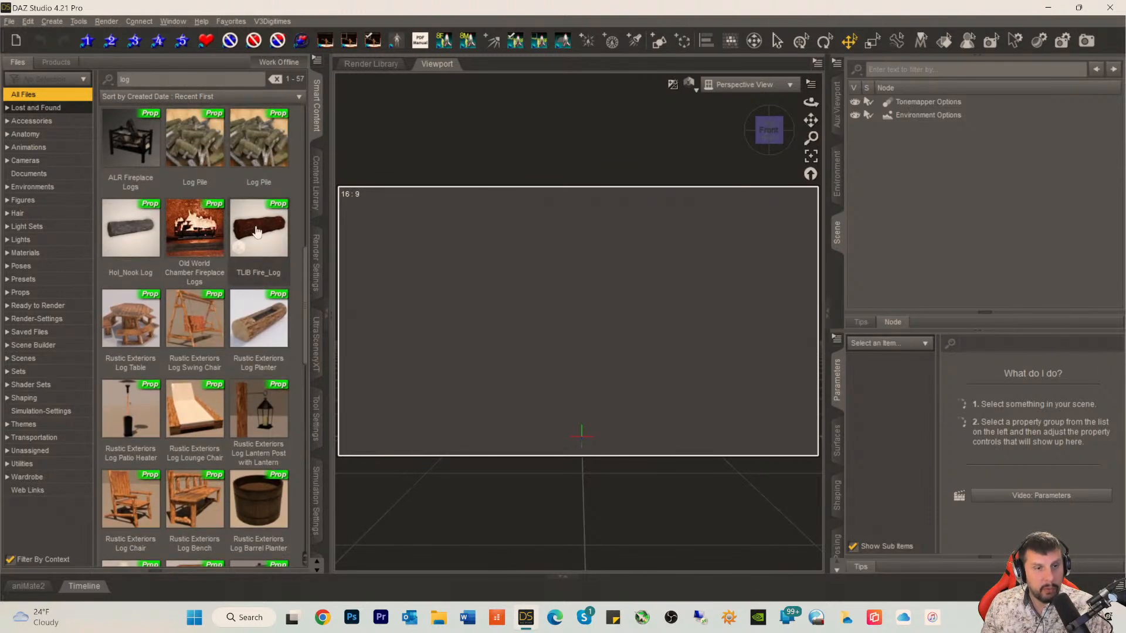
mouse_move(256, 230)
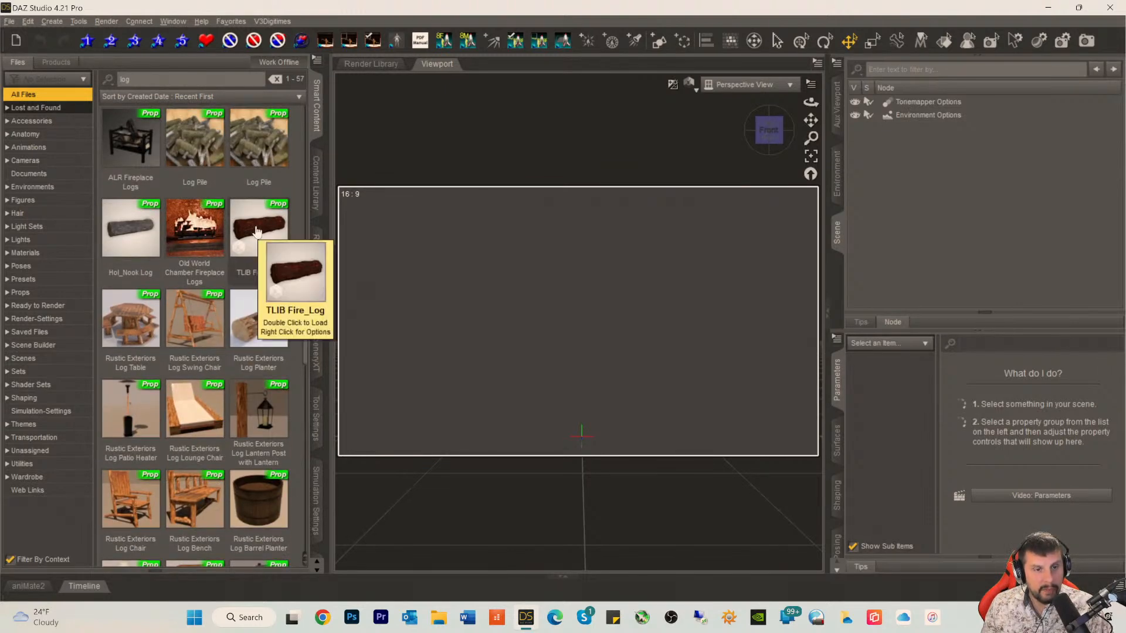
double_click(120, 234)
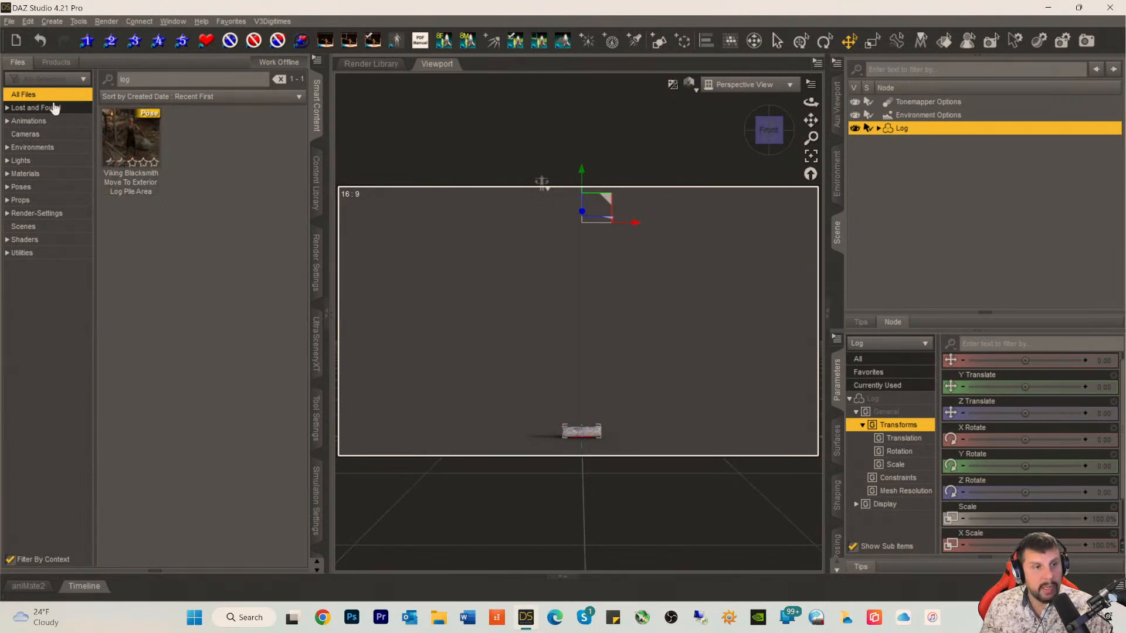
Step: Clear the search filters from the files and products lists and show the Lost and Found products
drag(140, 79, 40, 74)
key(BackSpace)
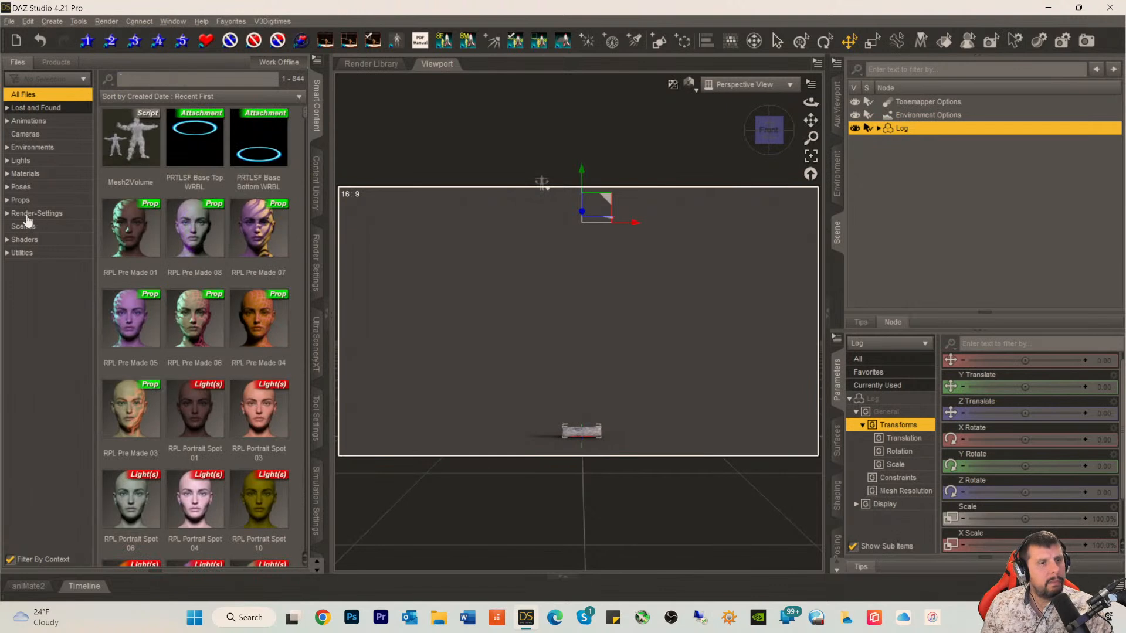
click(56, 61)
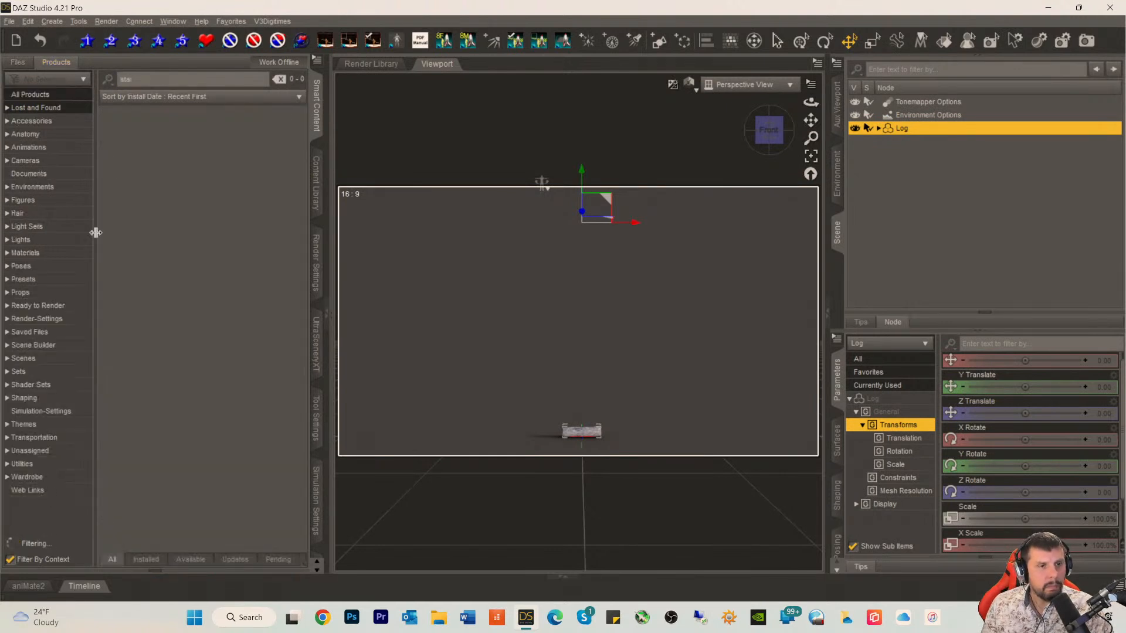
click(17, 199)
drag(162, 76, 42, 79)
key(BackSpace)
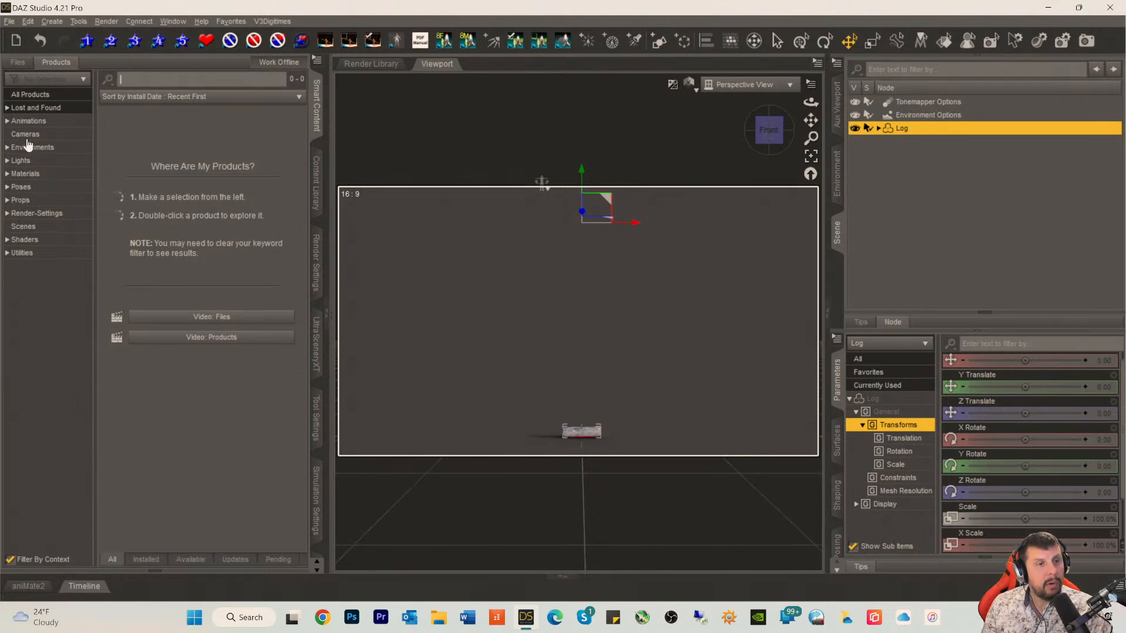
click(7, 108)
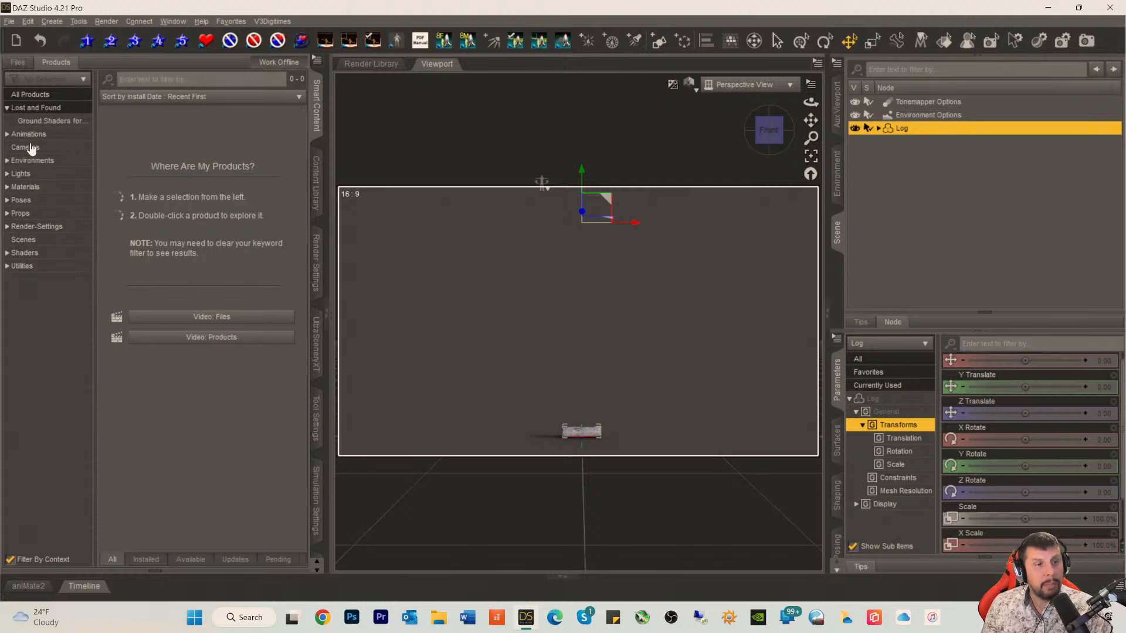
click(26, 108)
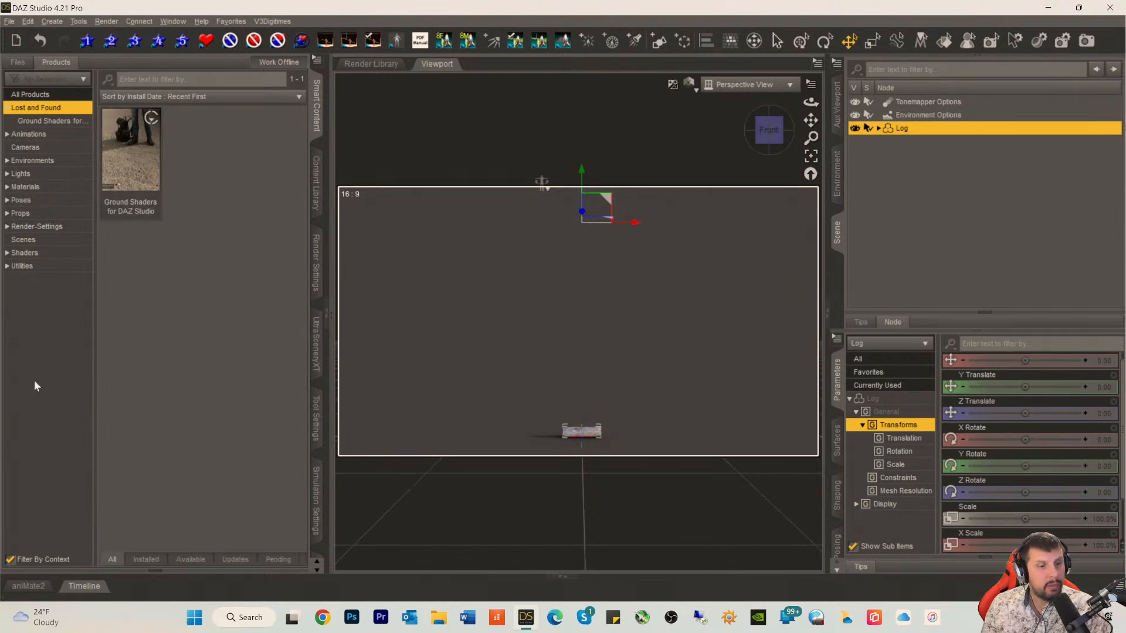
Step: Deselect the log and load the 1A Gen 8.1 Figure from the LOCAL USER product in Saved Files
click(899, 189)
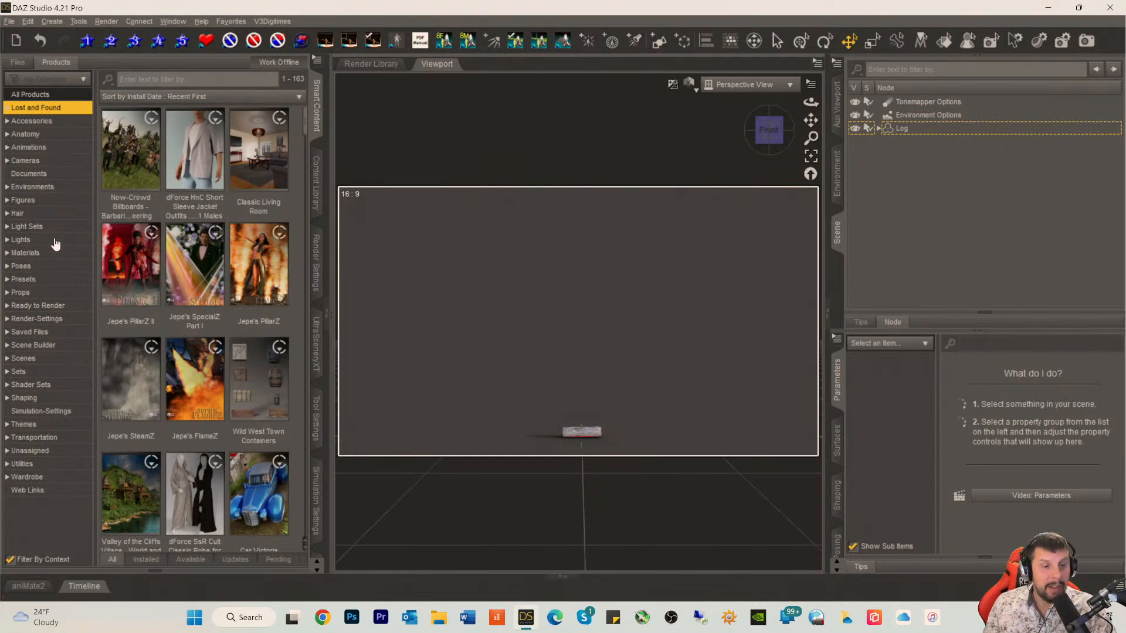
mouse_move(205, 168)
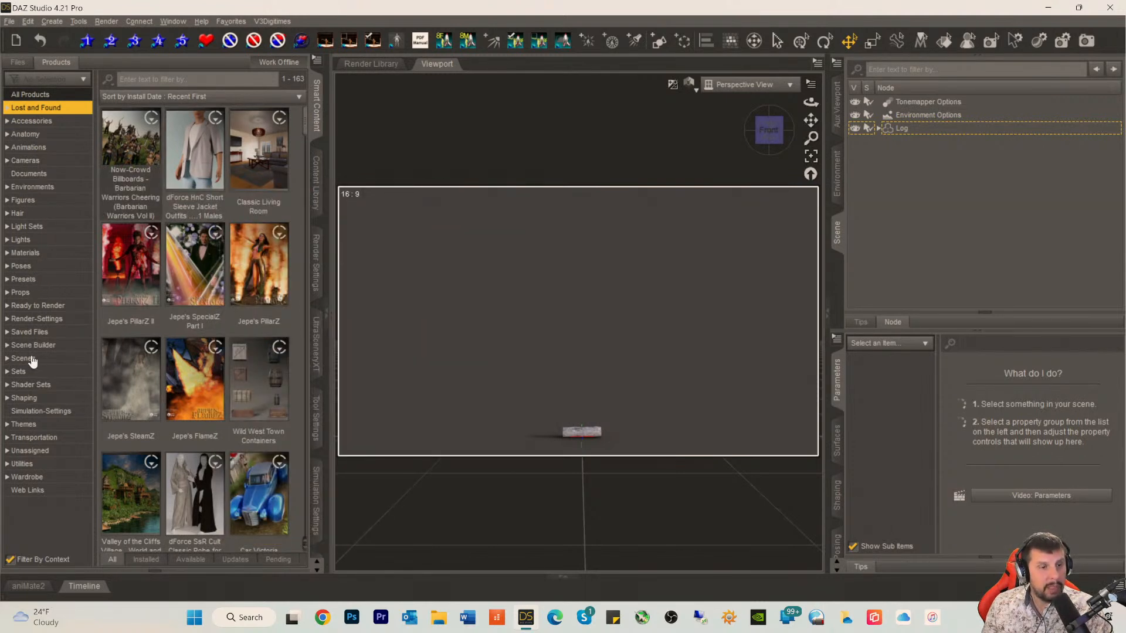
click(24, 332)
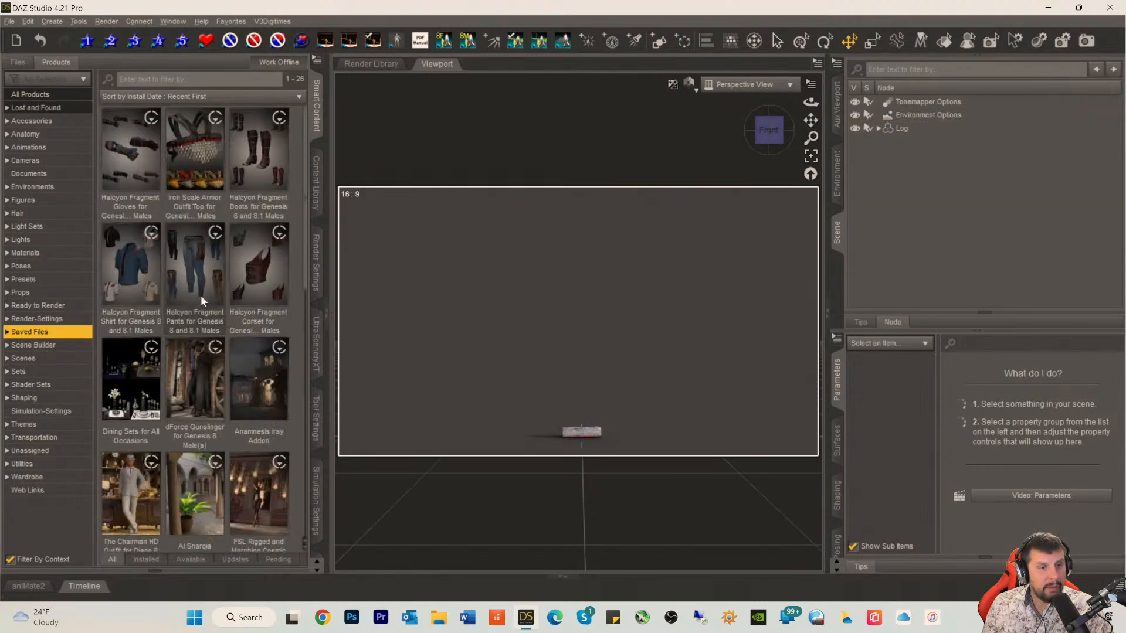
scroll(197, 245, down, 5)
double_click(194, 478)
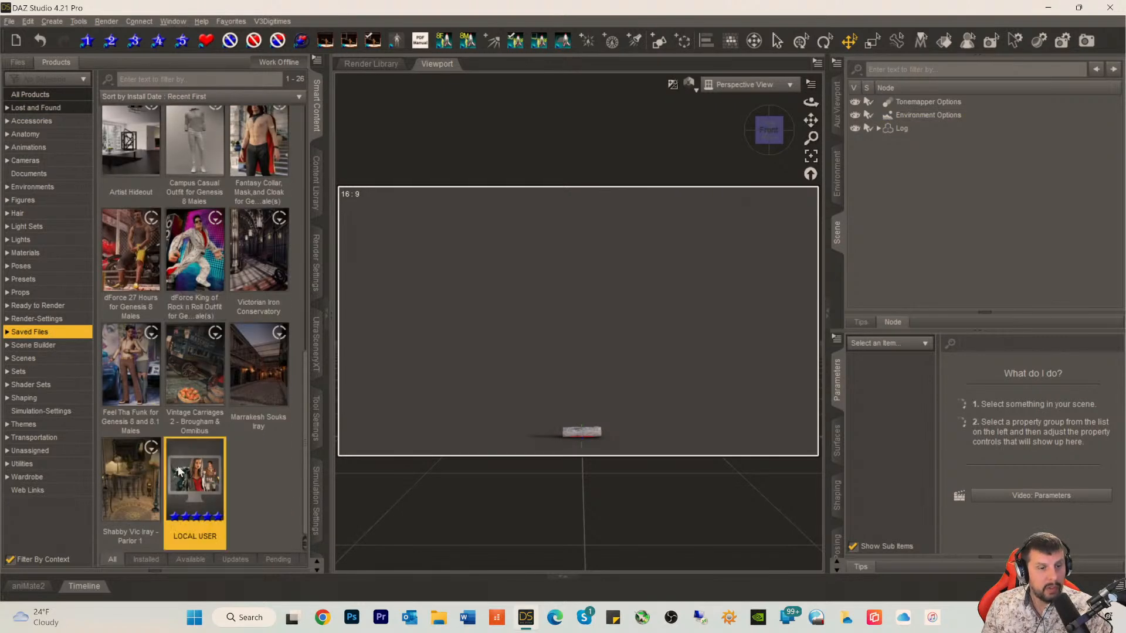
double_click(197, 170)
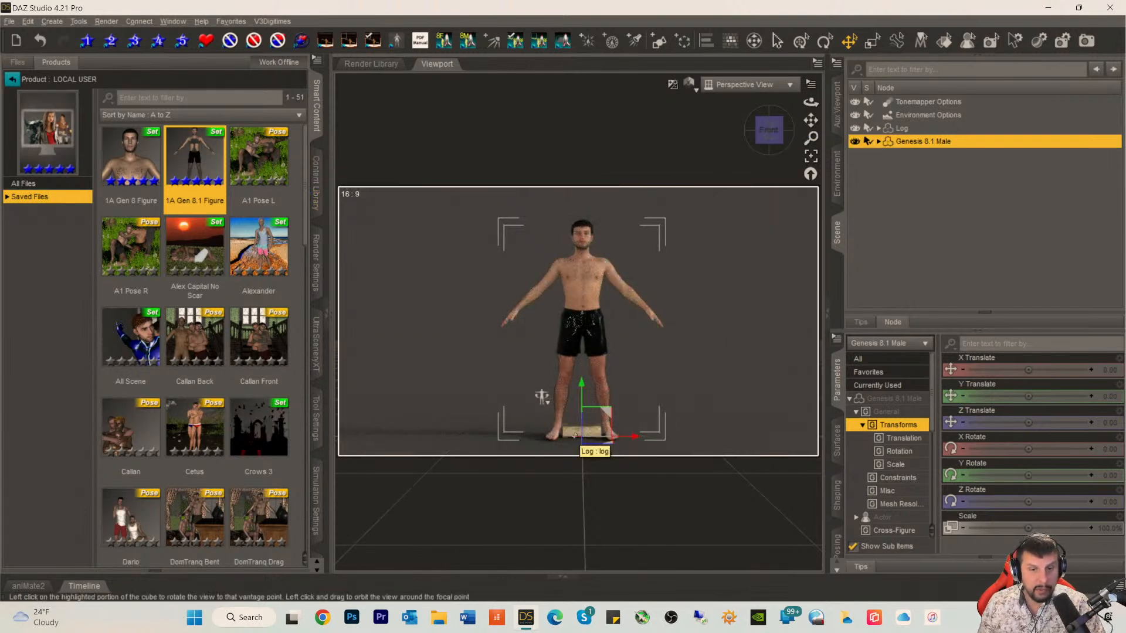
Step: Scale the whole Log prop at the figure's feet up to about 105%
click(576, 435)
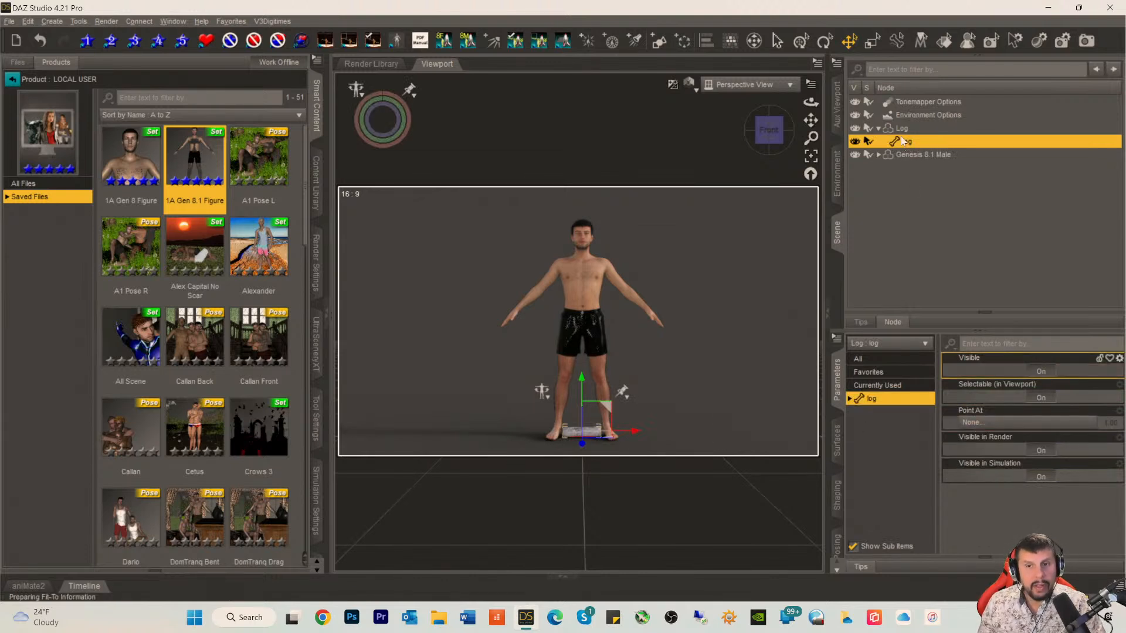
click(903, 129)
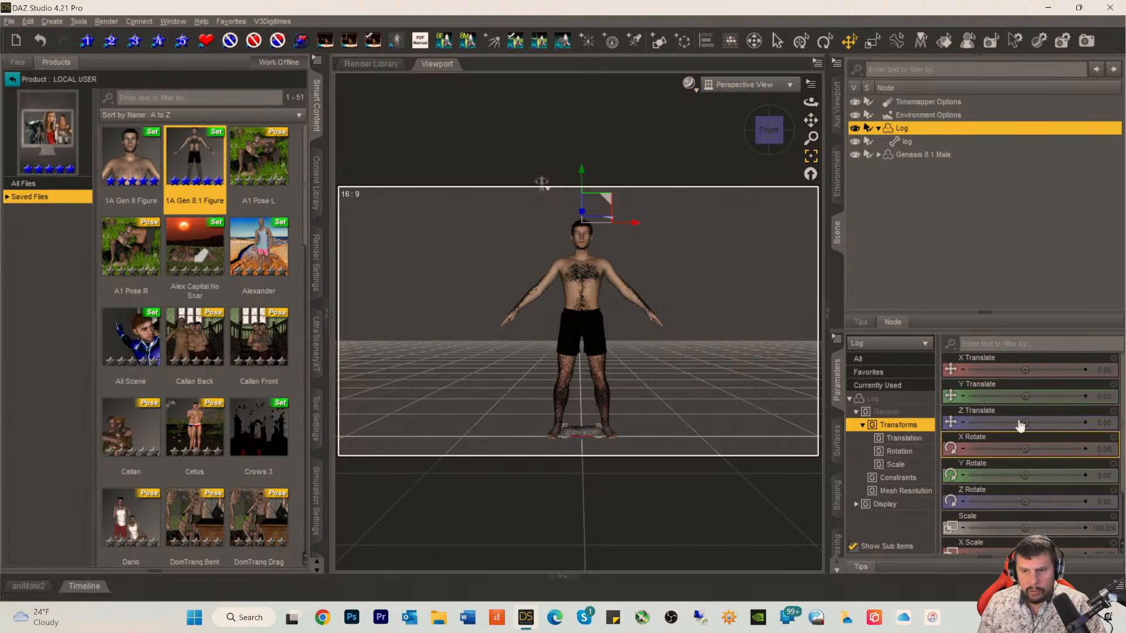
scroll(1026, 536, down, 1)
mouse_move(1024, 519)
mouse_down()
mouse_move(1048, 519)
mouse_move(998, 519)
mouse_move(1055, 519)
mouse_move(1026, 518)
mouse_up()
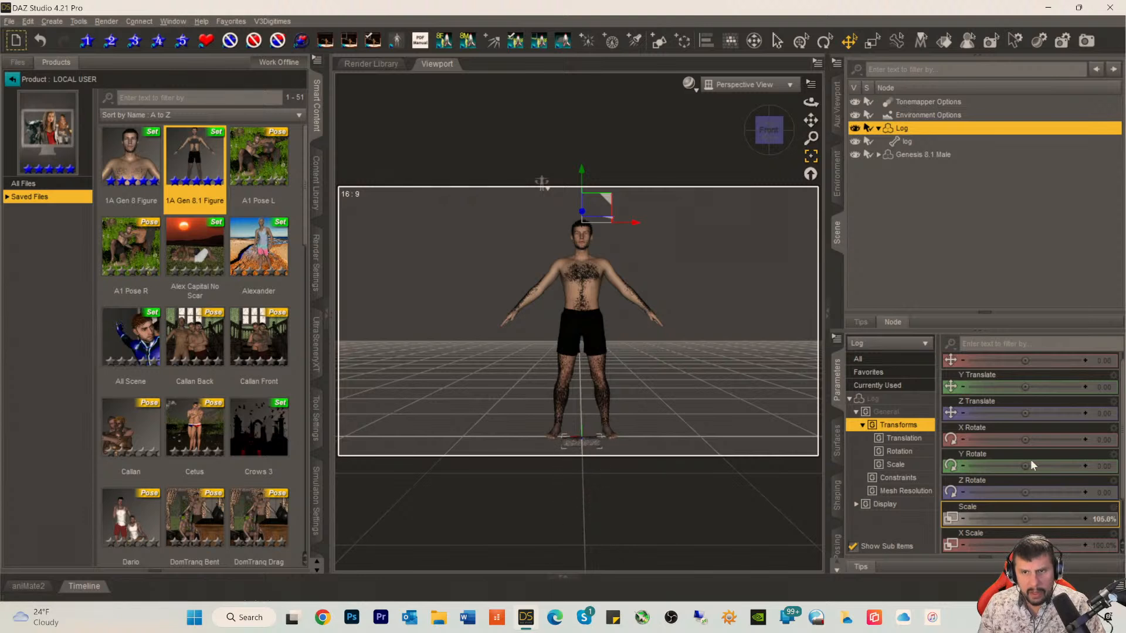
Step: Undo the log's last scale change and delete the log prop from the scene
click(27, 21)
click(34, 38)
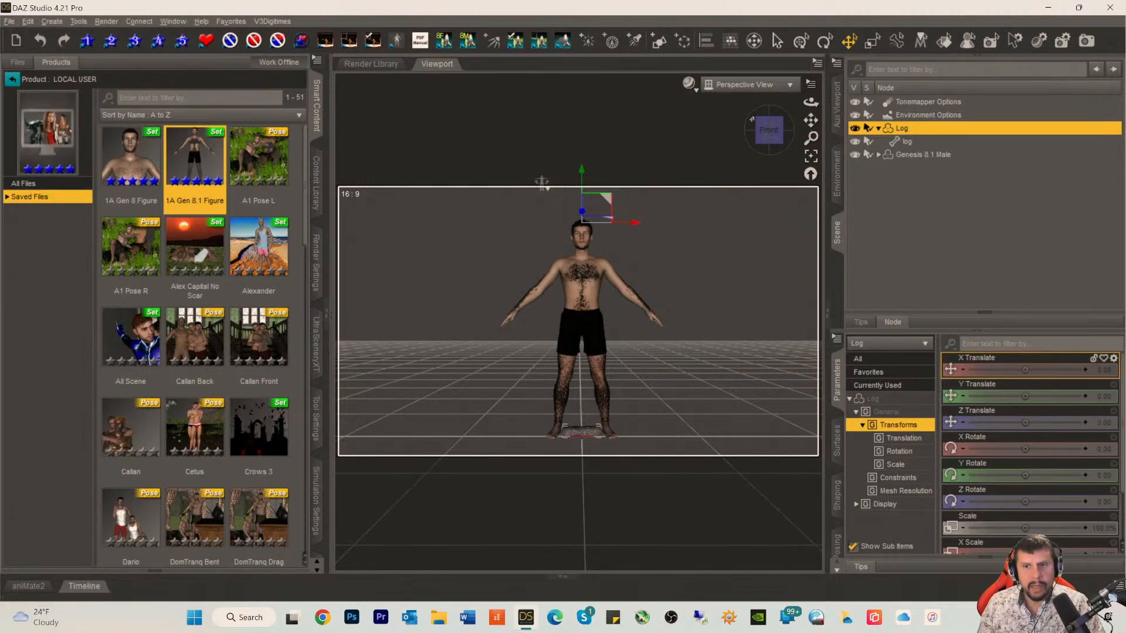
click(895, 144)
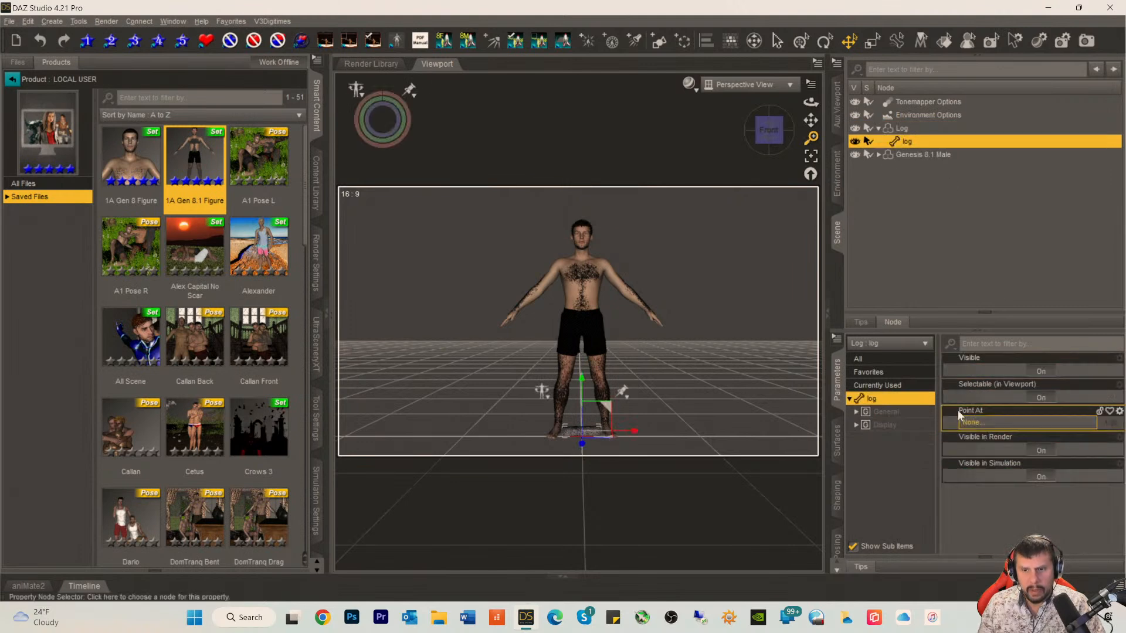
key(Delete)
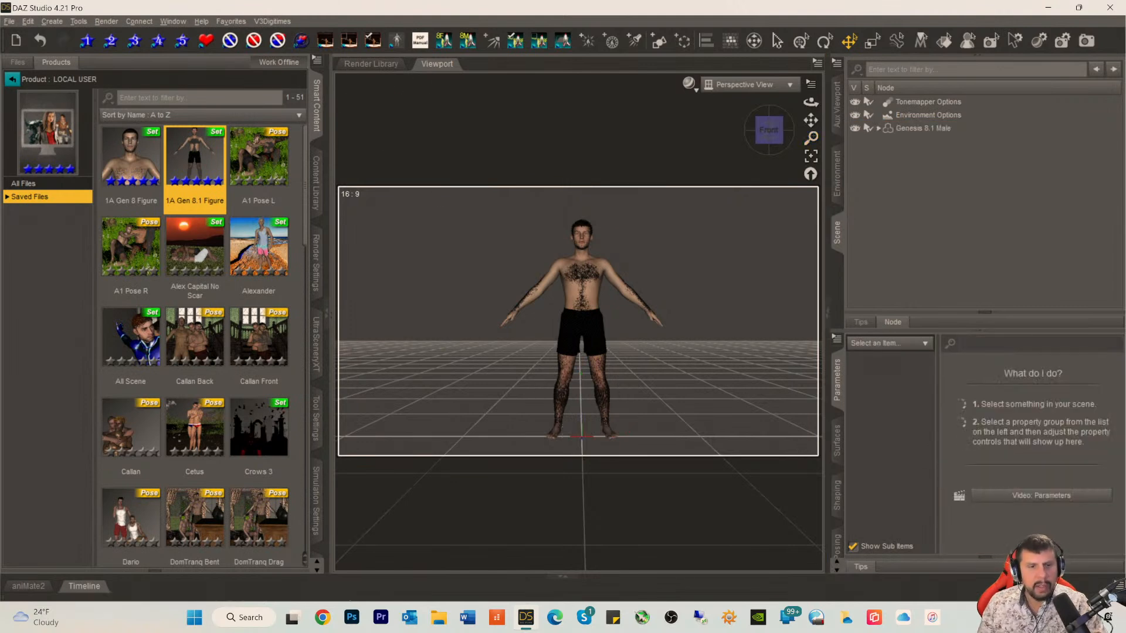
Step: Search all files in the Smart Content library for "log"
click(12, 65)
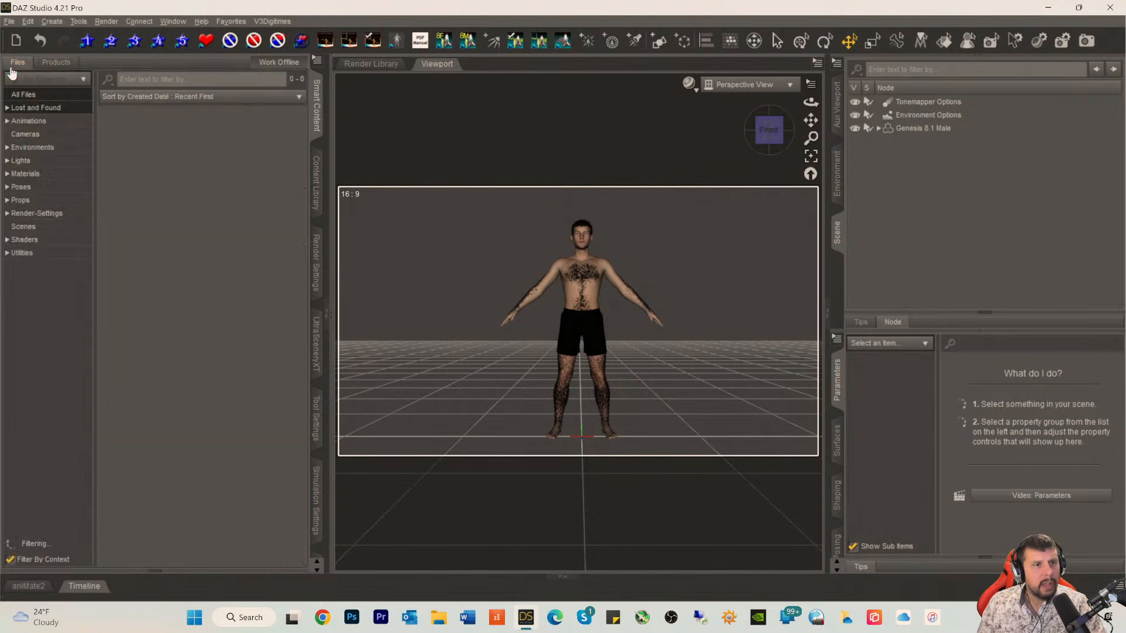
click(161, 81)
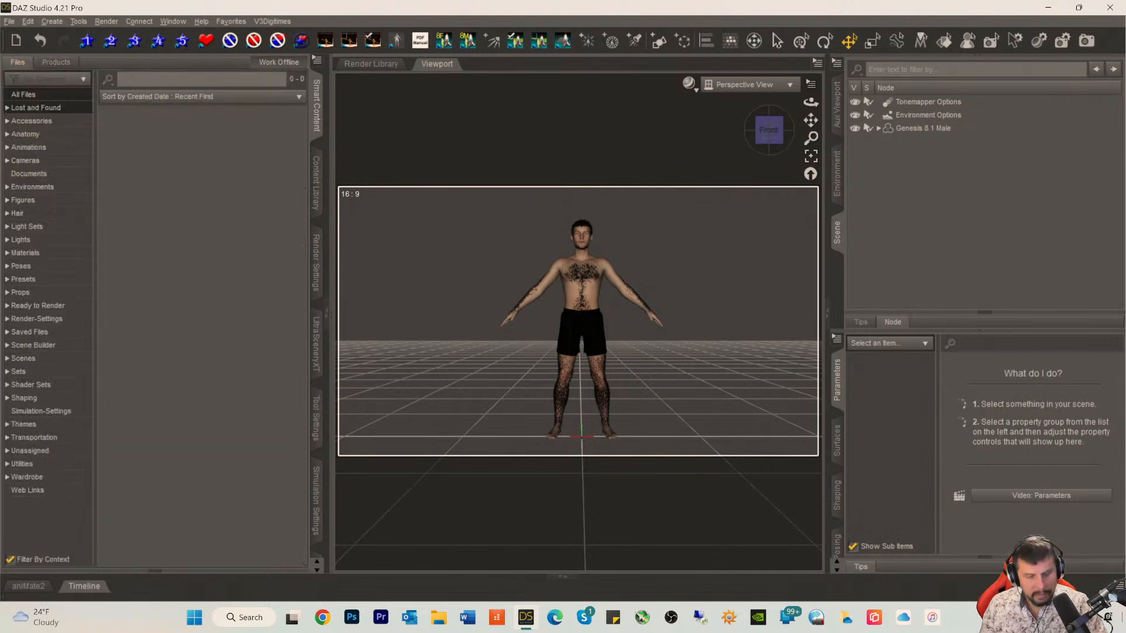
text(lo)
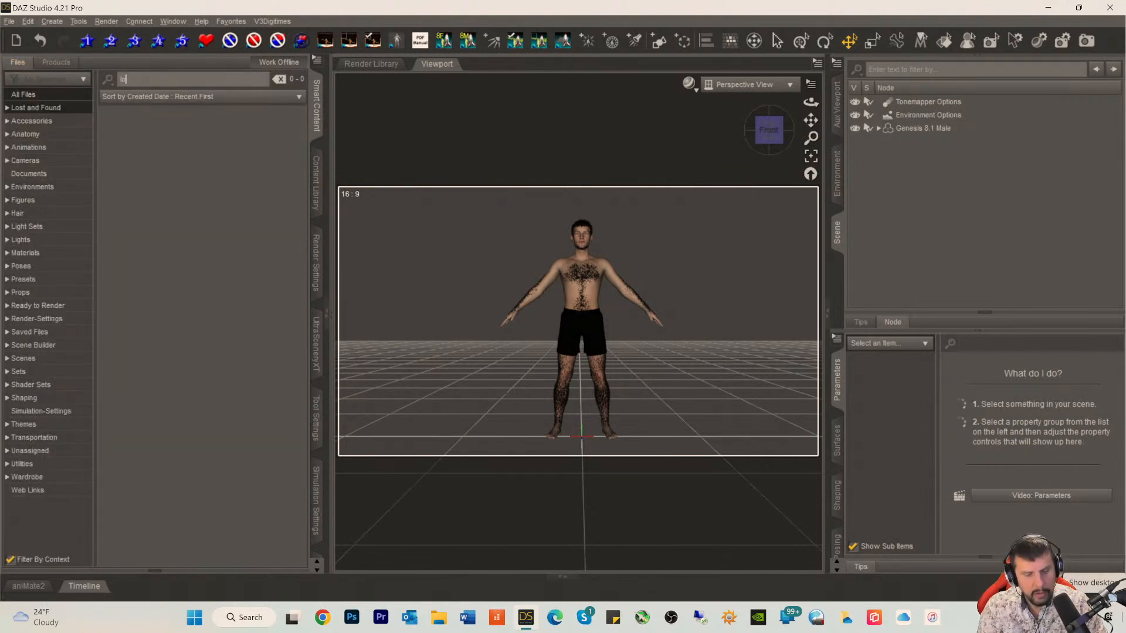
text(g)
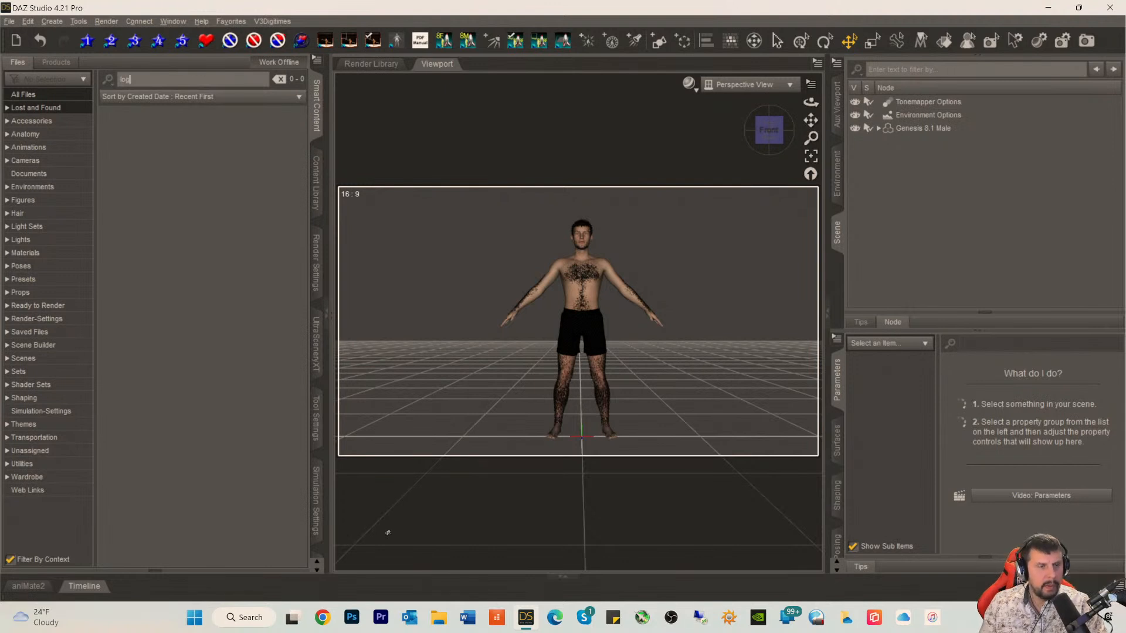
click(16, 99)
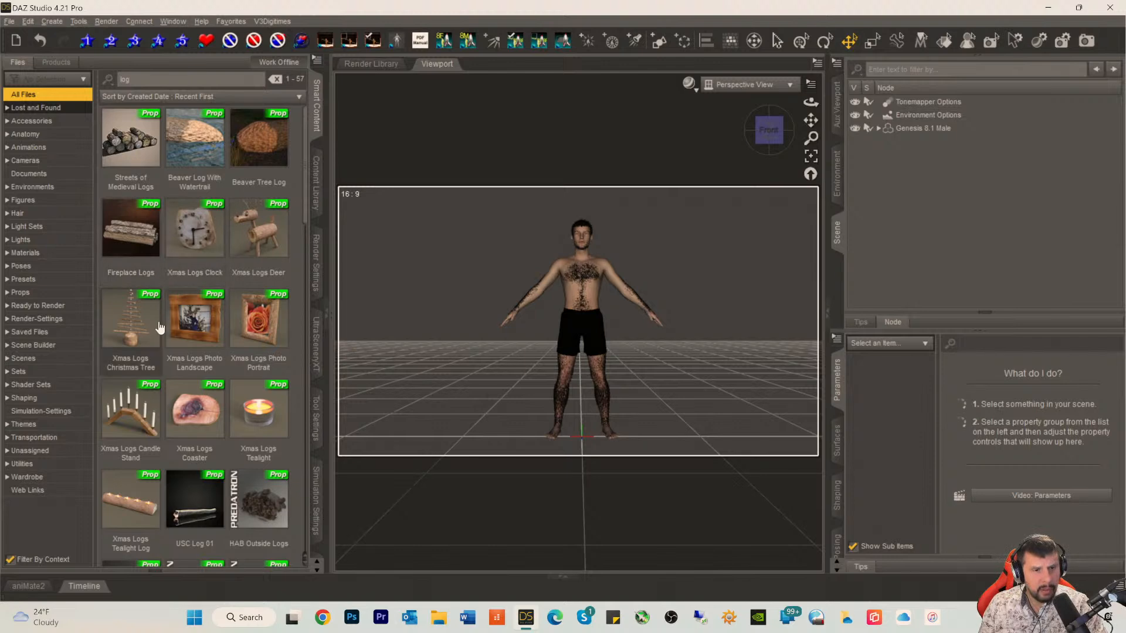
Step: Try the lower Rmill_Moor Fp_Log prop near the end of the log results in the scene and delete it
scroll(160, 323, down, 5)
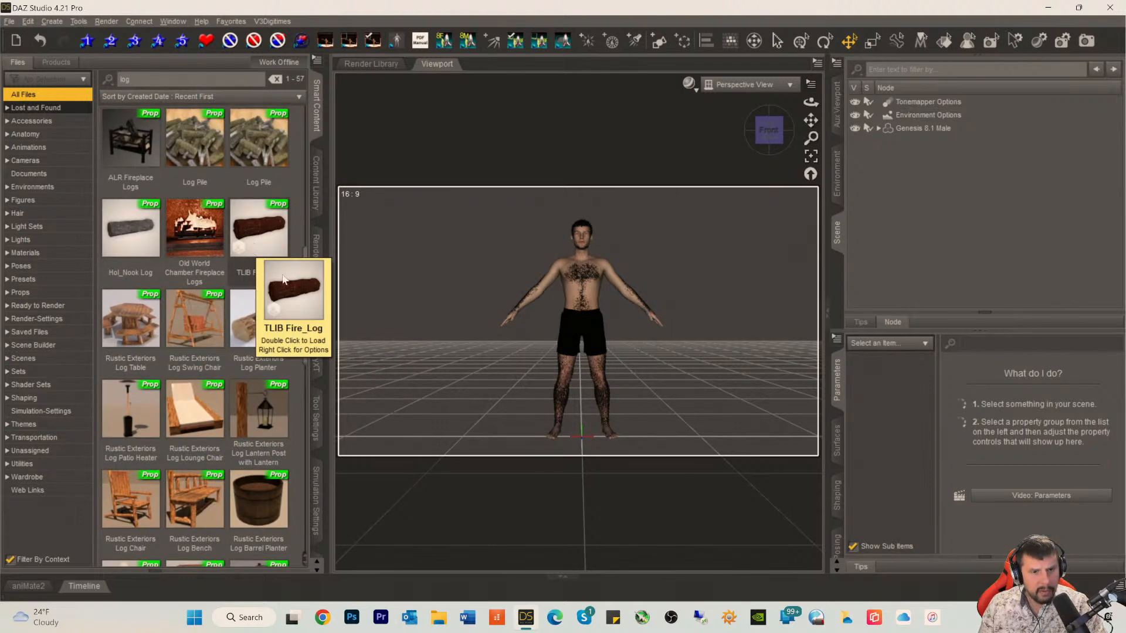
mouse_move(261, 353)
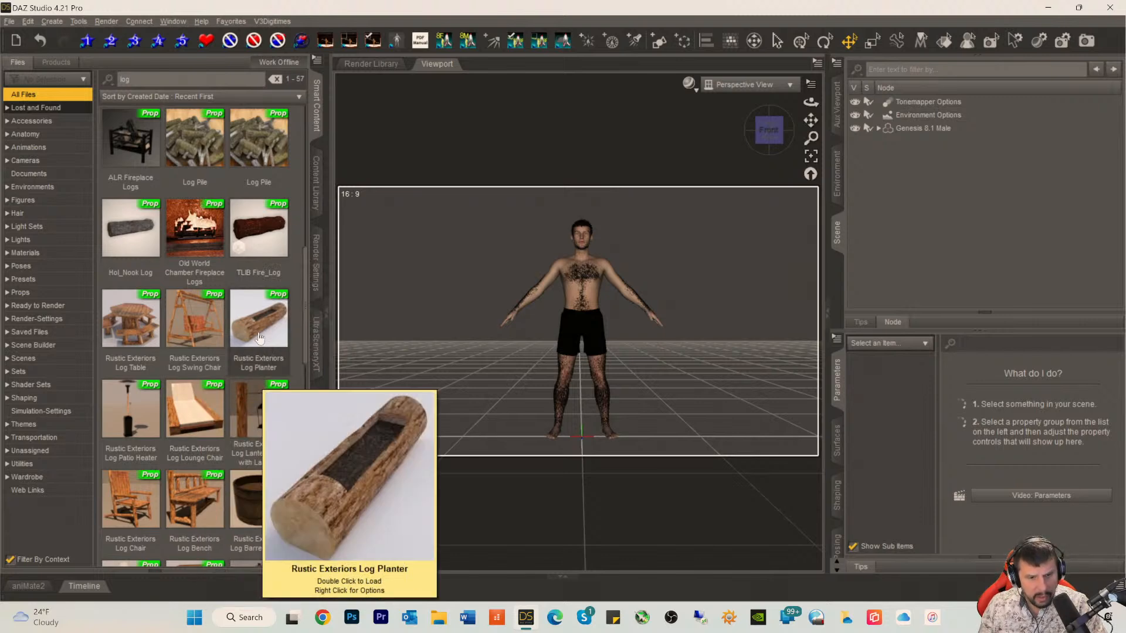
scroll(259, 338, down, 3)
scroll(257, 330, down, 5)
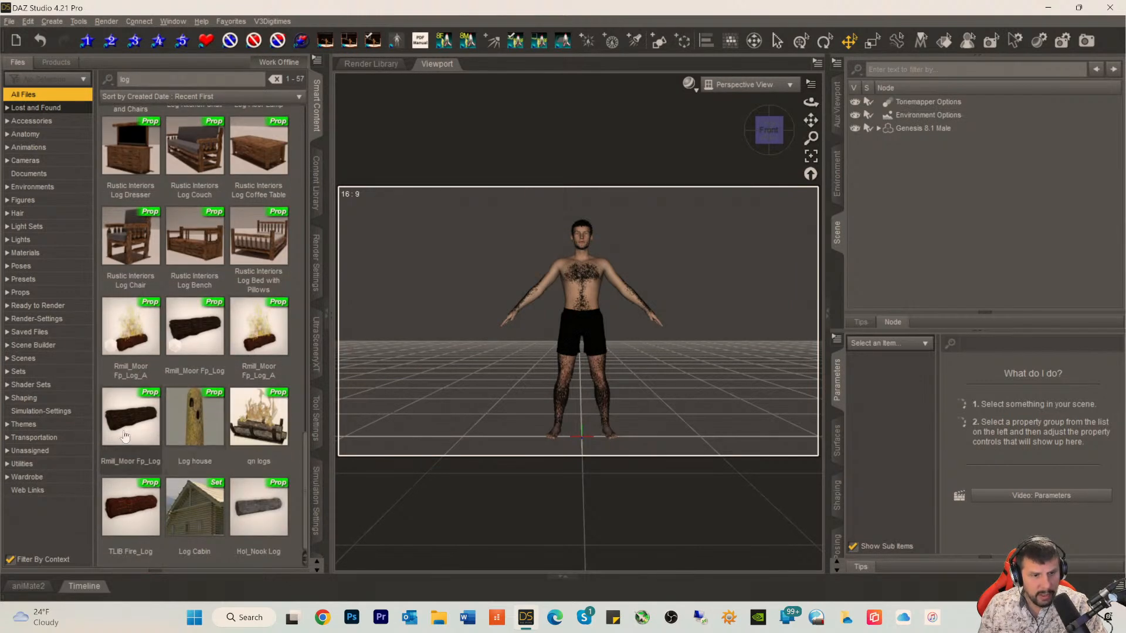
mouse_move(132, 431)
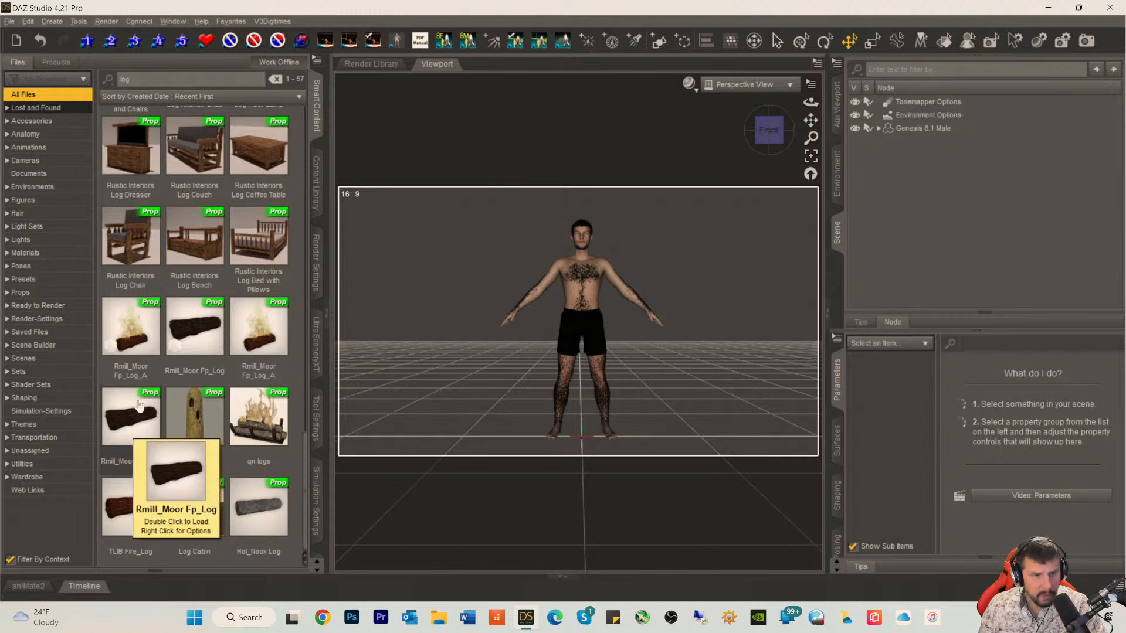
mouse_move(187, 318)
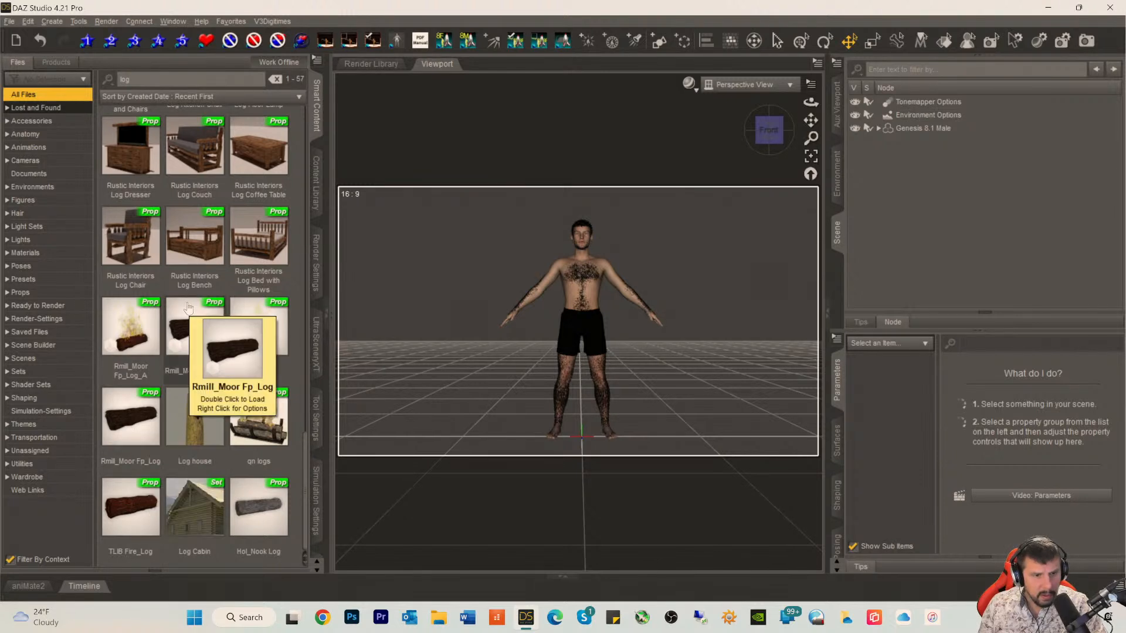
double_click(130, 425)
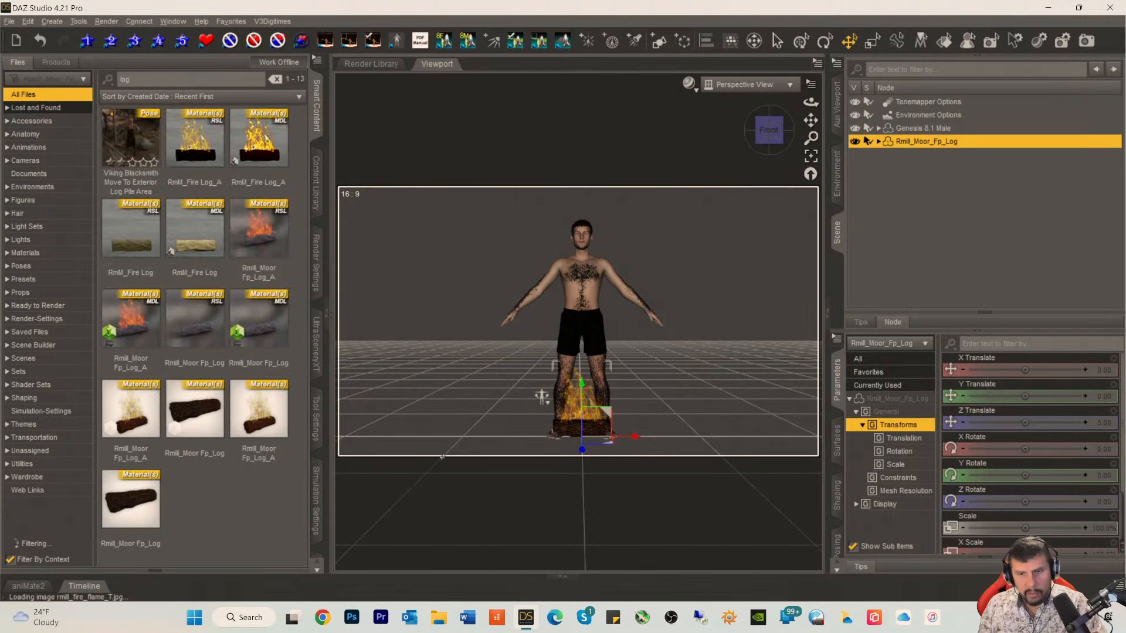
key(Delete)
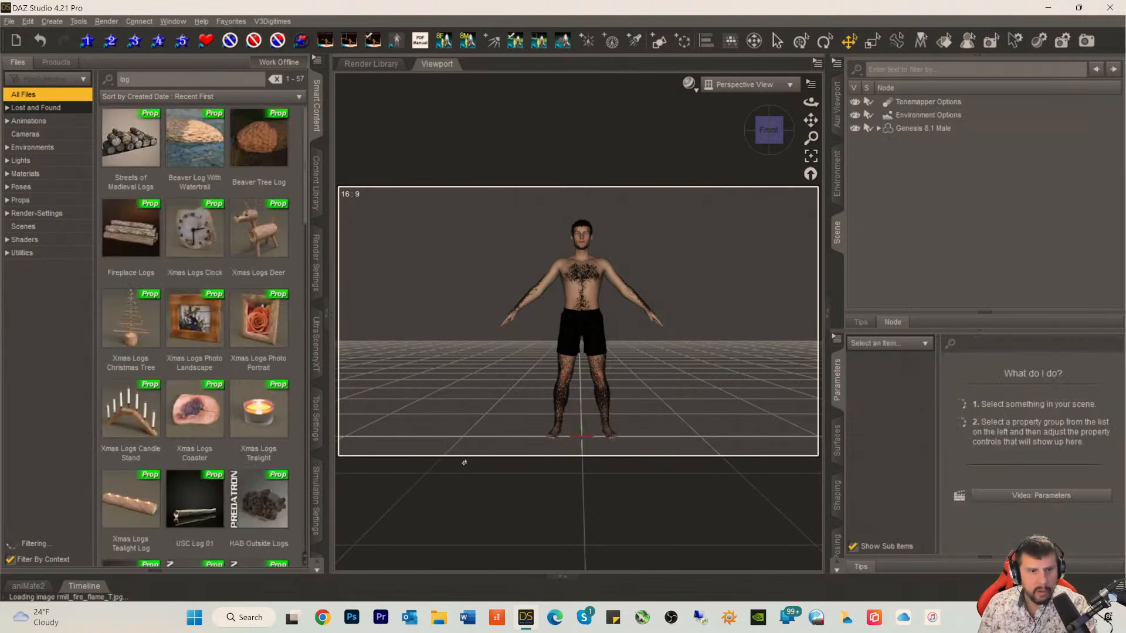
Step: Try the other Rmill_Moor Fp_Log prop, listed between the two Fp_Log_A props, and delete it
scroll(171, 378, down, 10)
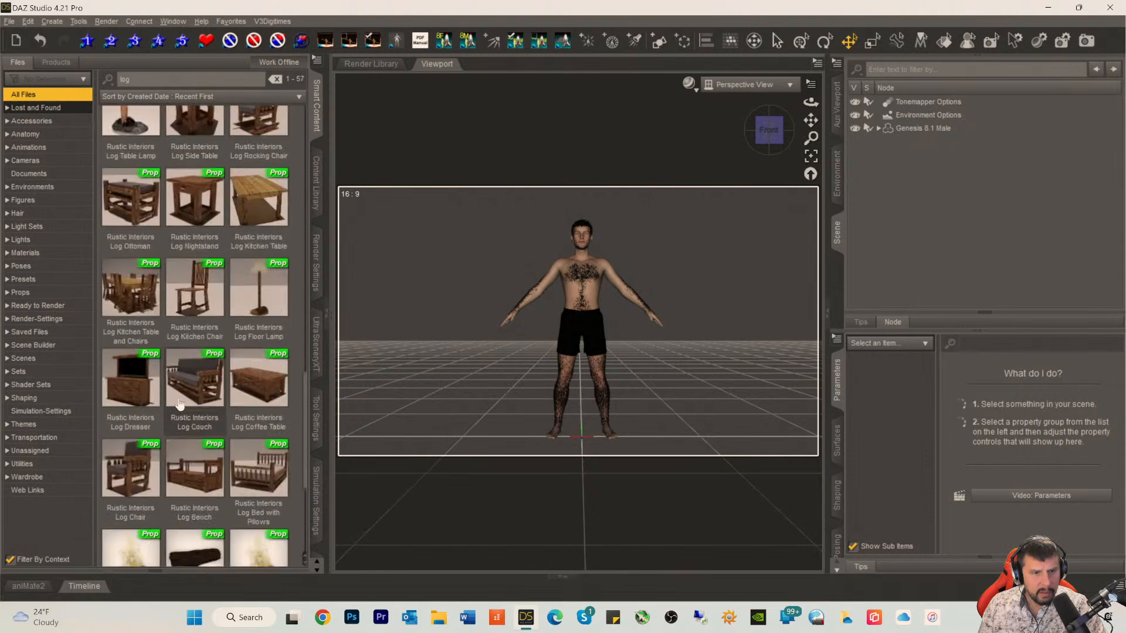
double_click(196, 329)
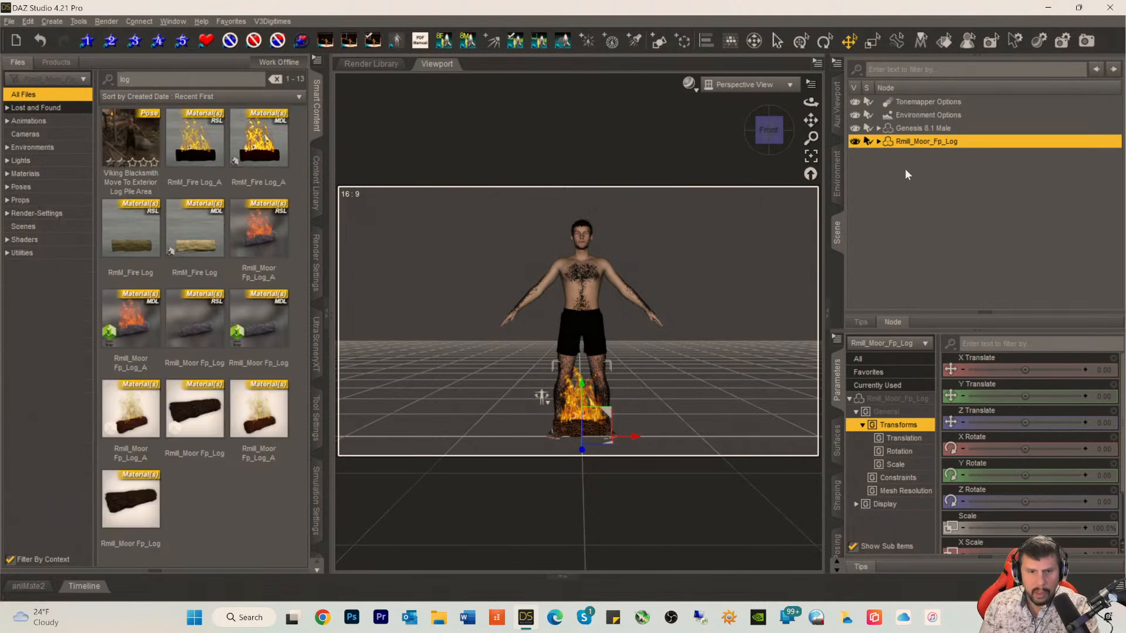
key(Delete)
Step: Try the Hol_Nook Log prop at the end of the results and delete it from the scene
scroll(194, 369, down, 1)
scroll(194, 369, down, 5)
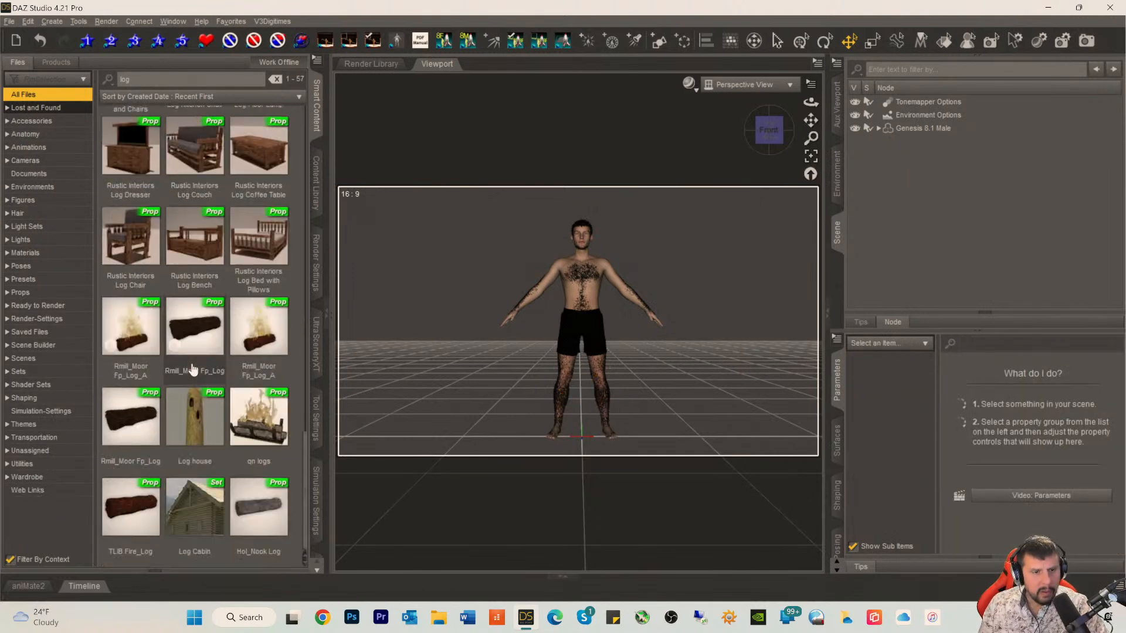
double_click(271, 512)
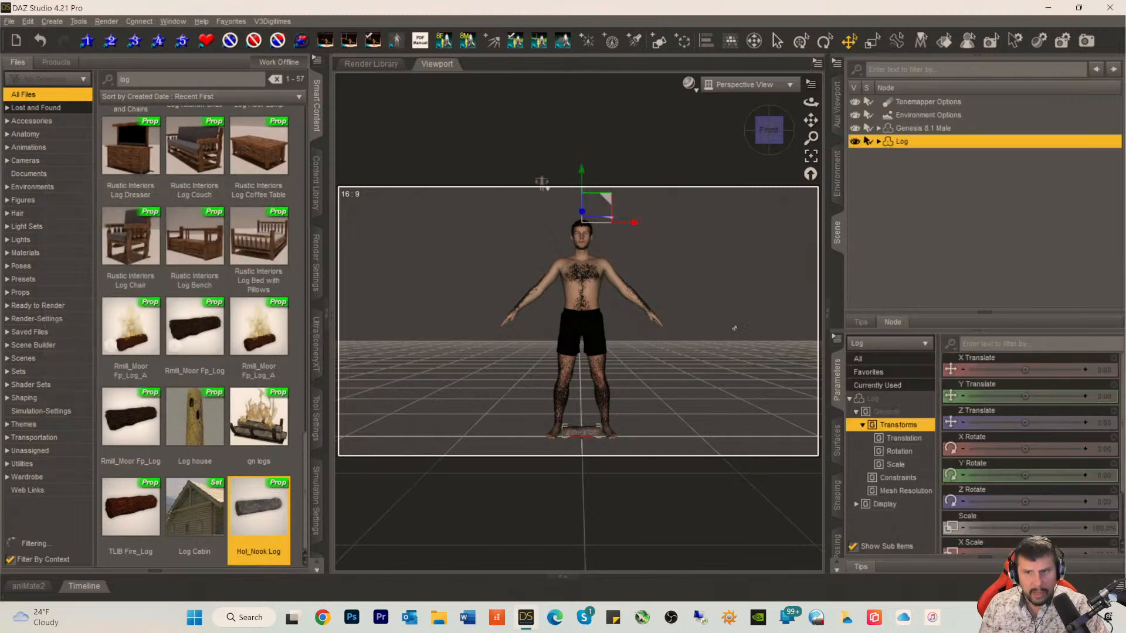
key(Delete)
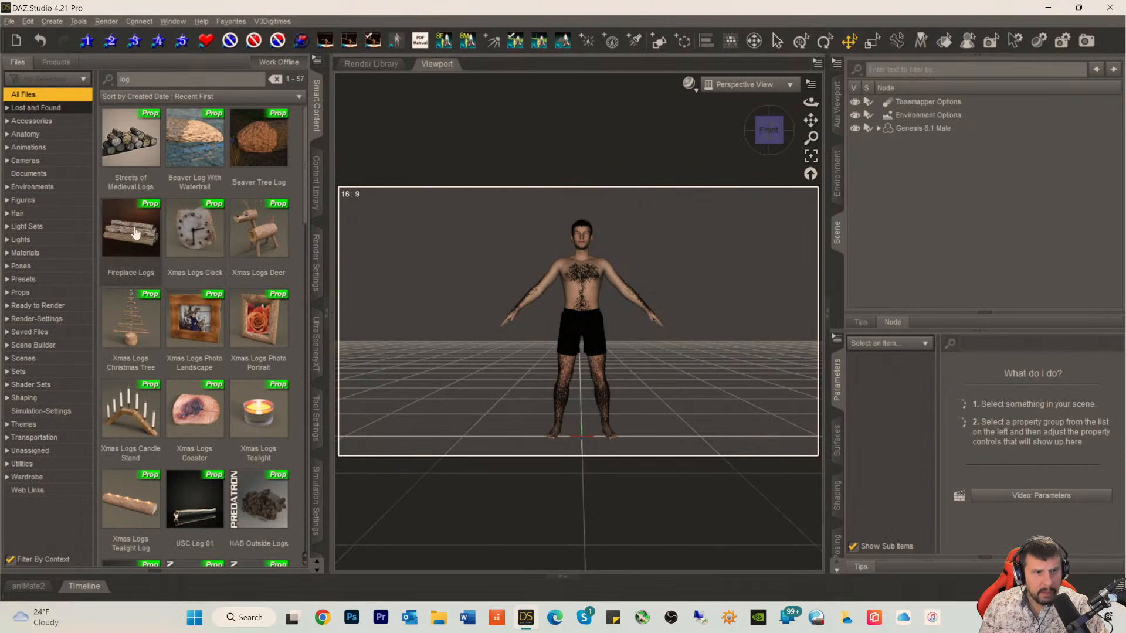
Step: Load the TLIB Fire_Log prop from the end of the log search results into the scene
mouse_move(130, 234)
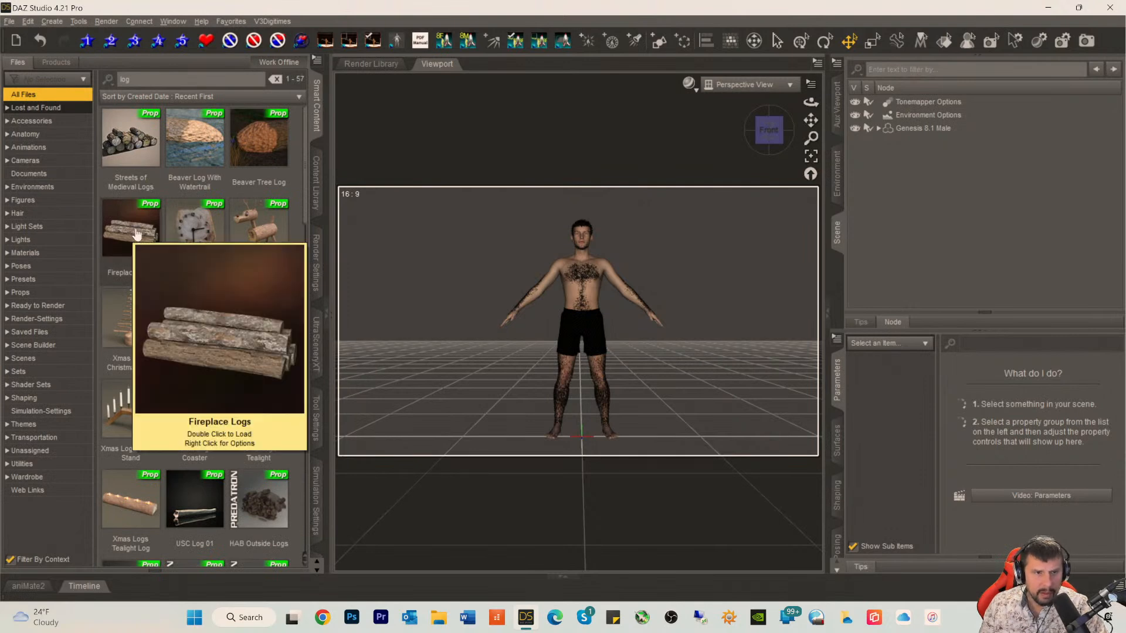
scroll(130, 234, down, 5)
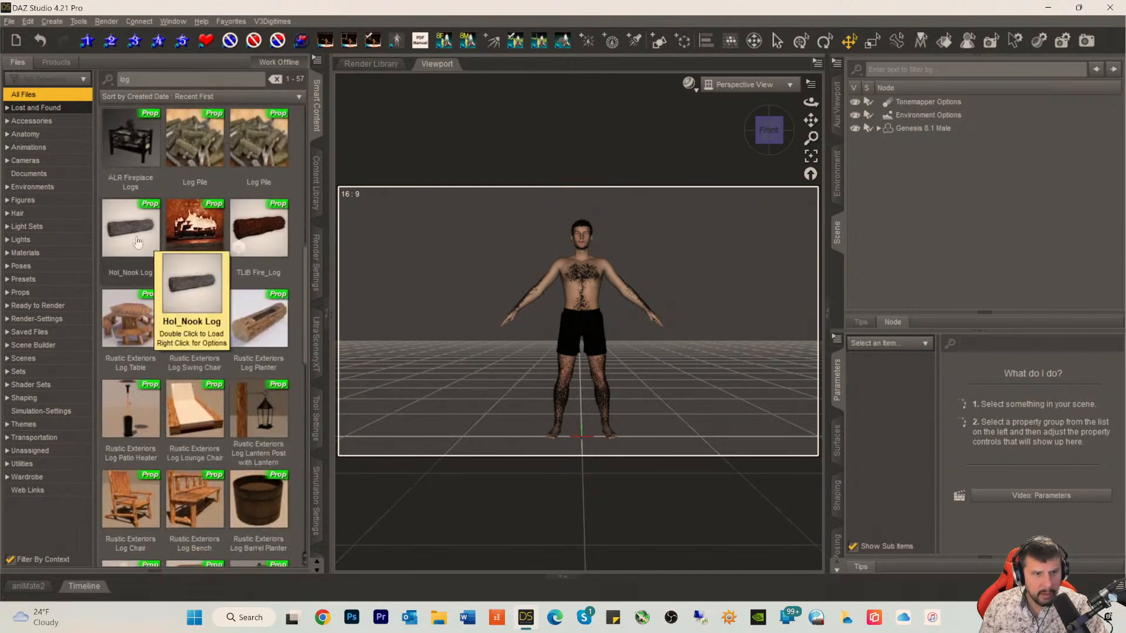
scroll(241, 276, down, 10)
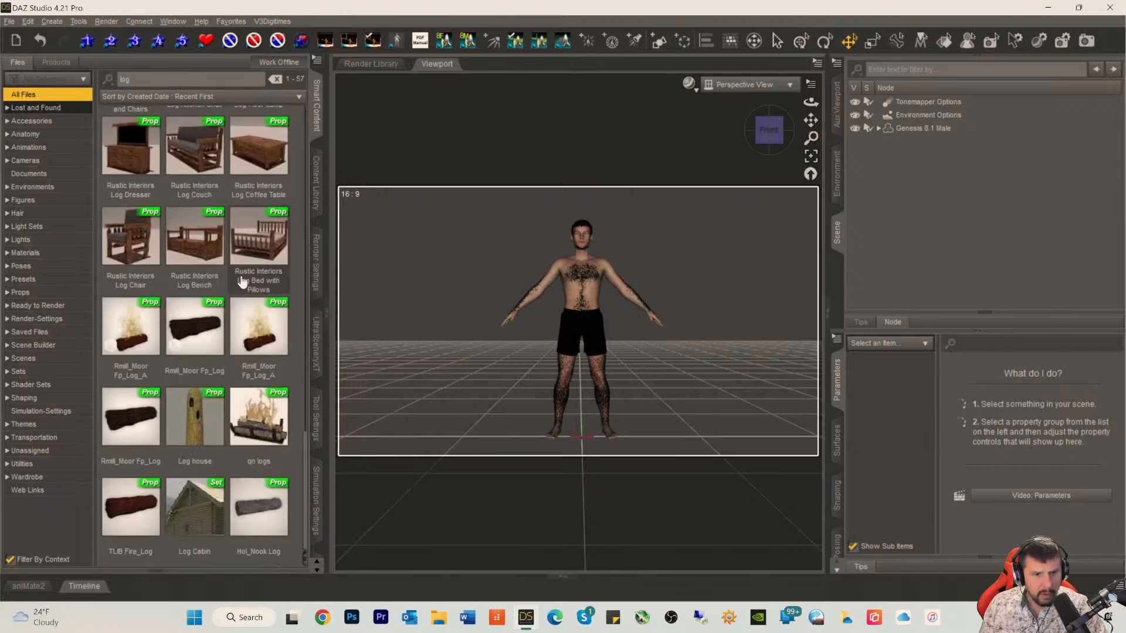
double_click(131, 521)
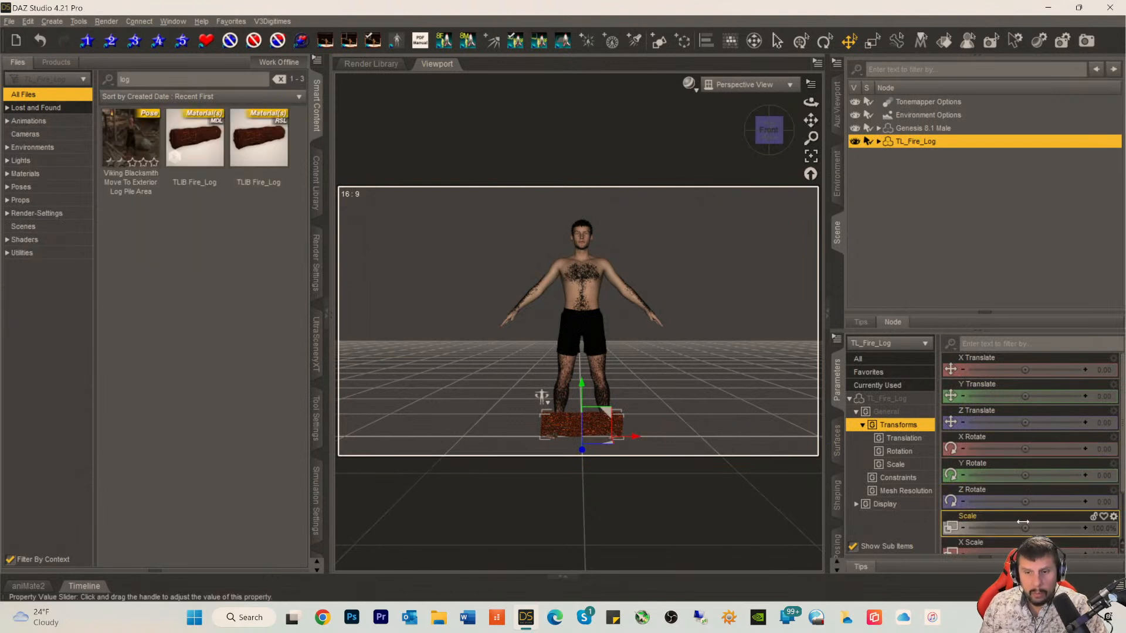
Step: Scale the fire log up to about 210% and move it behind the figure to a Z Translate of about -74
drag(1022, 527, 1057, 527)
drag(581, 450, 577, 433)
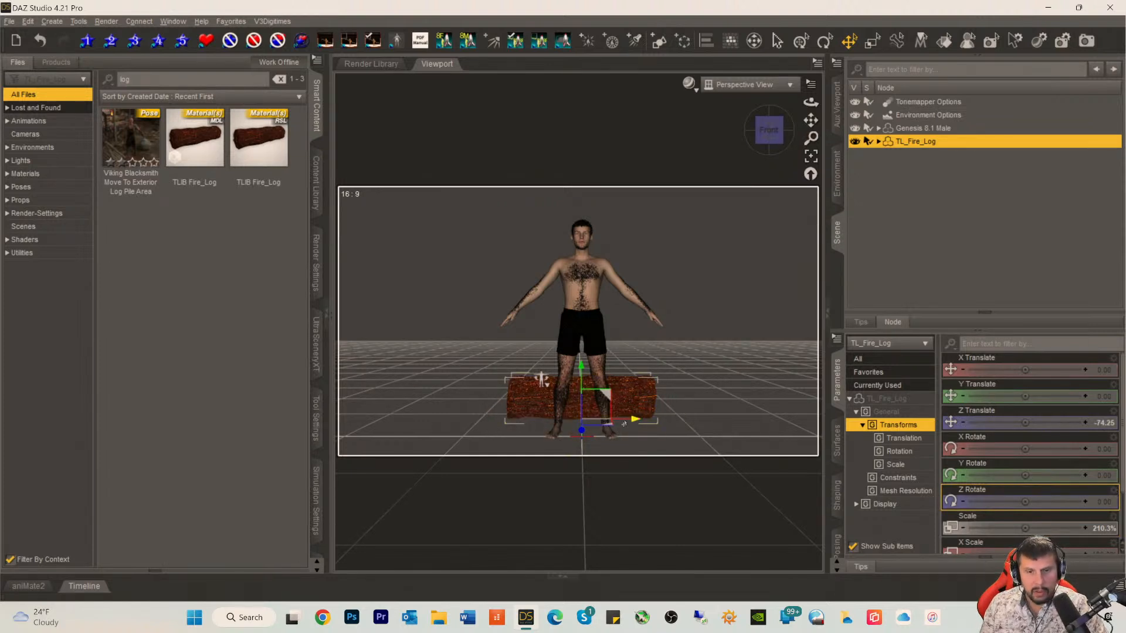
mouse_move(635, 423)
mouse_down()
mouse_move(612, 423)
mouse_move(635, 423)
mouse_up()
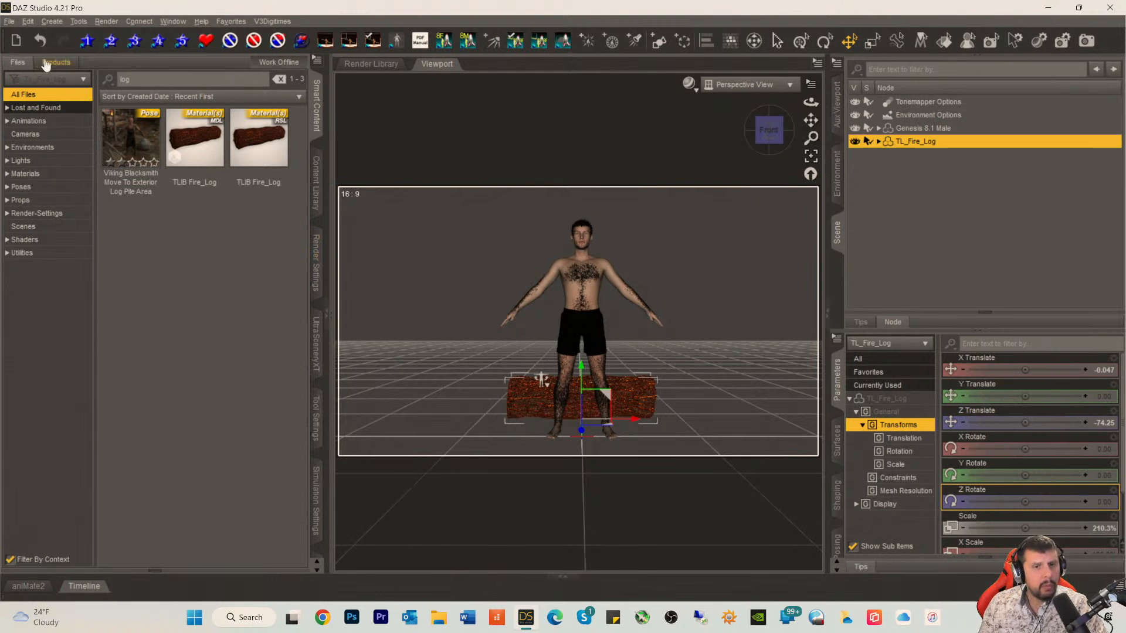
Step: Search all library files for "campfire" and deselect the fire log
drag(777, 128, 774, 113)
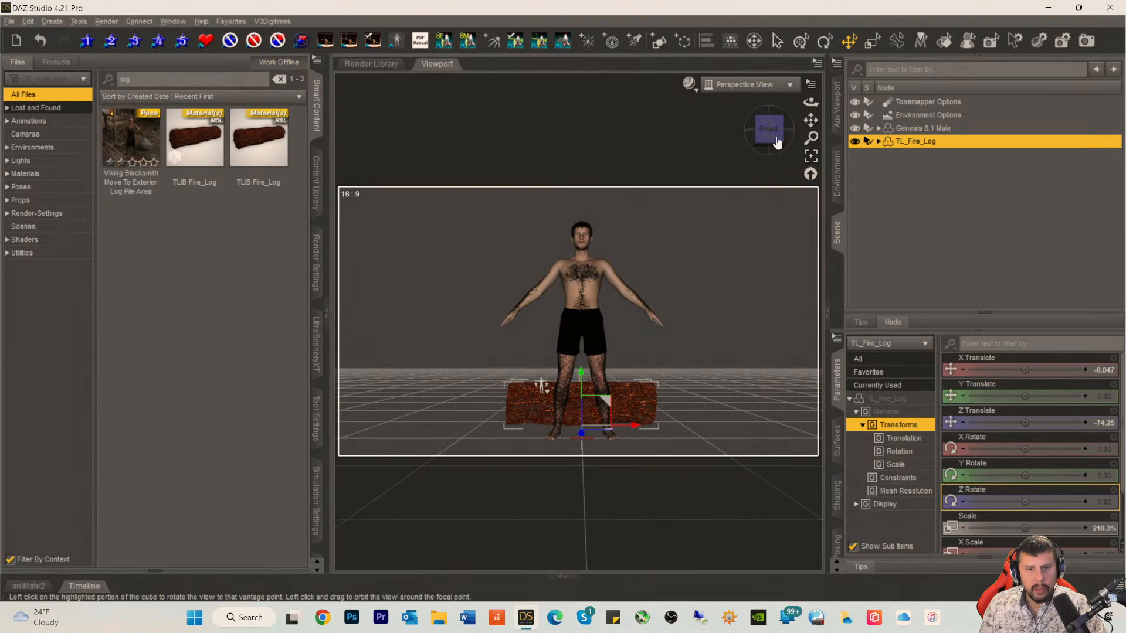
click(22, 189)
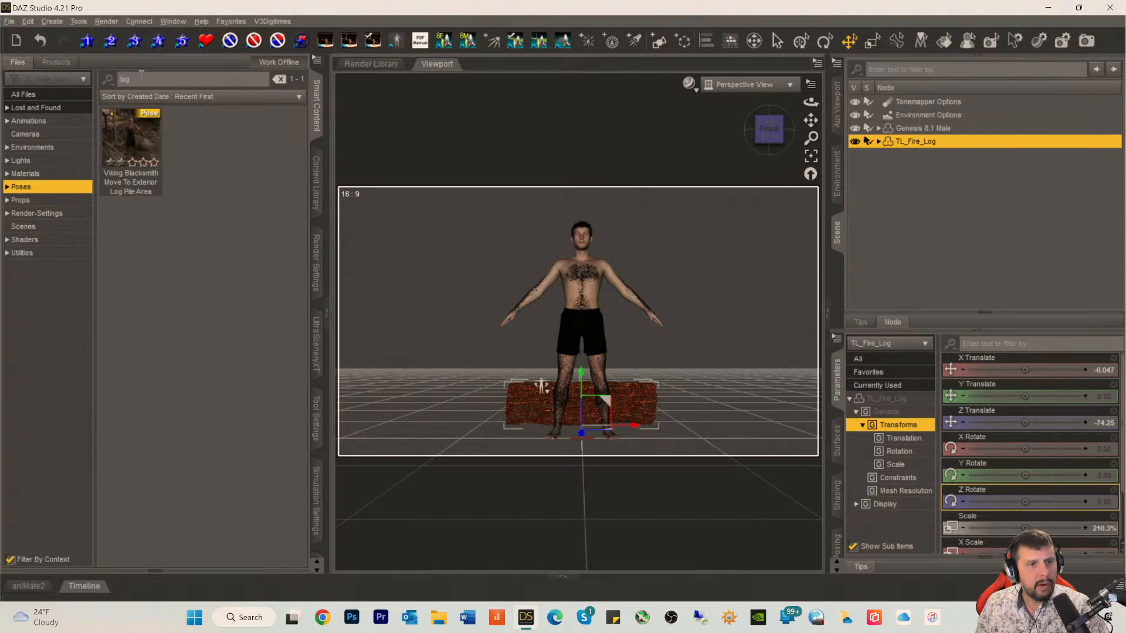
drag(138, 80, 34, 82)
text(campfire)
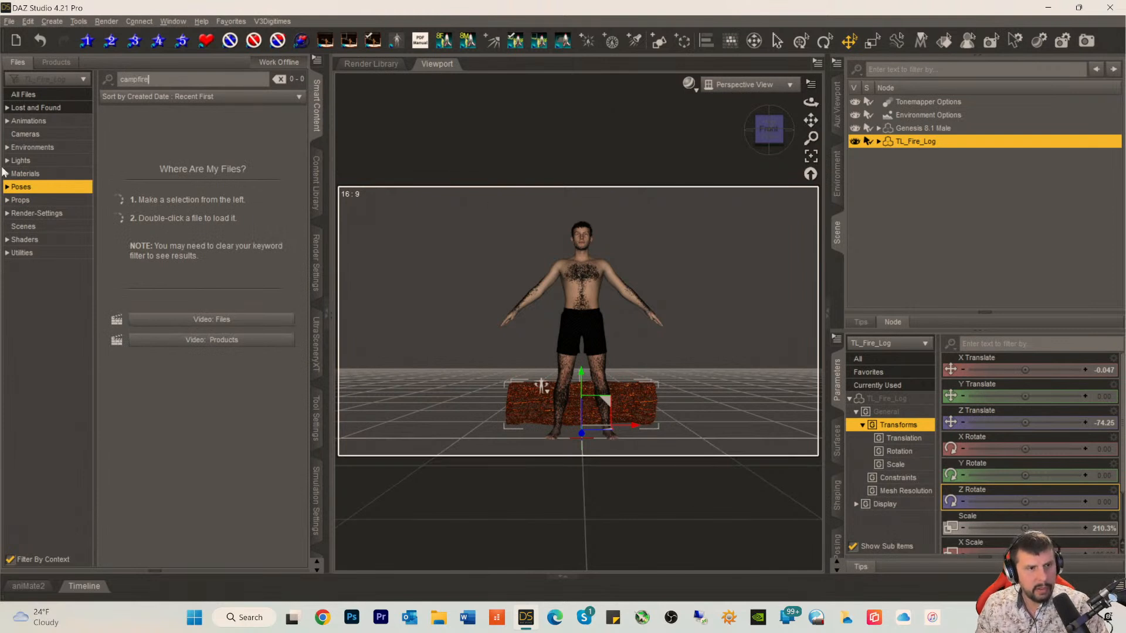
click(23, 94)
click(872, 203)
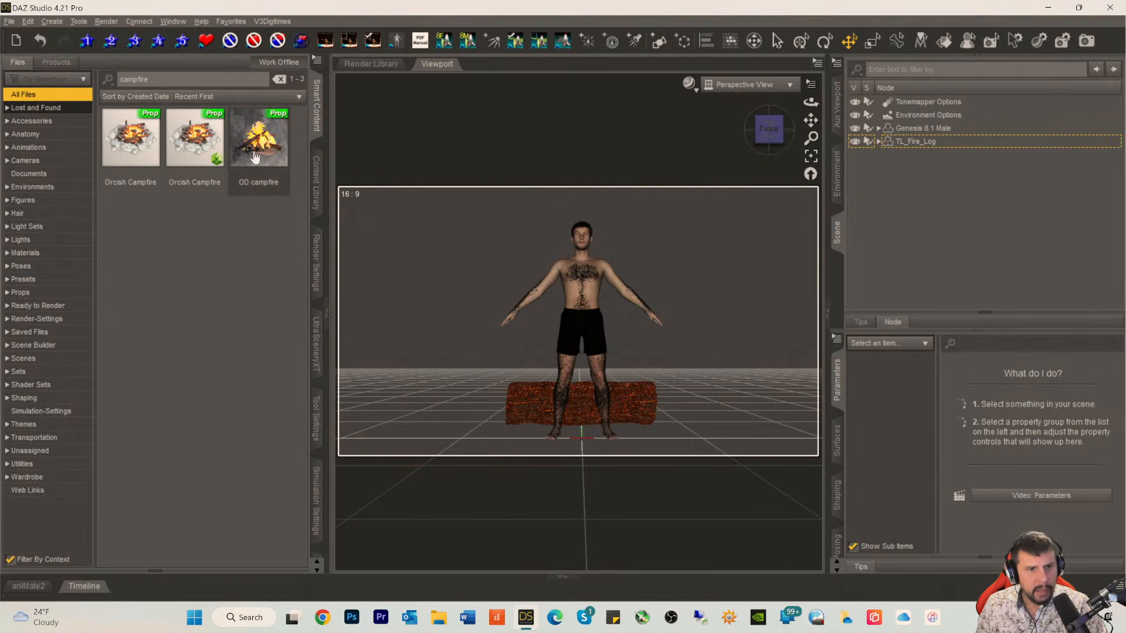
Step: Load the OD campfire prop from the campfire search results into the scene
mouse_move(255, 157)
mouse_move(182, 158)
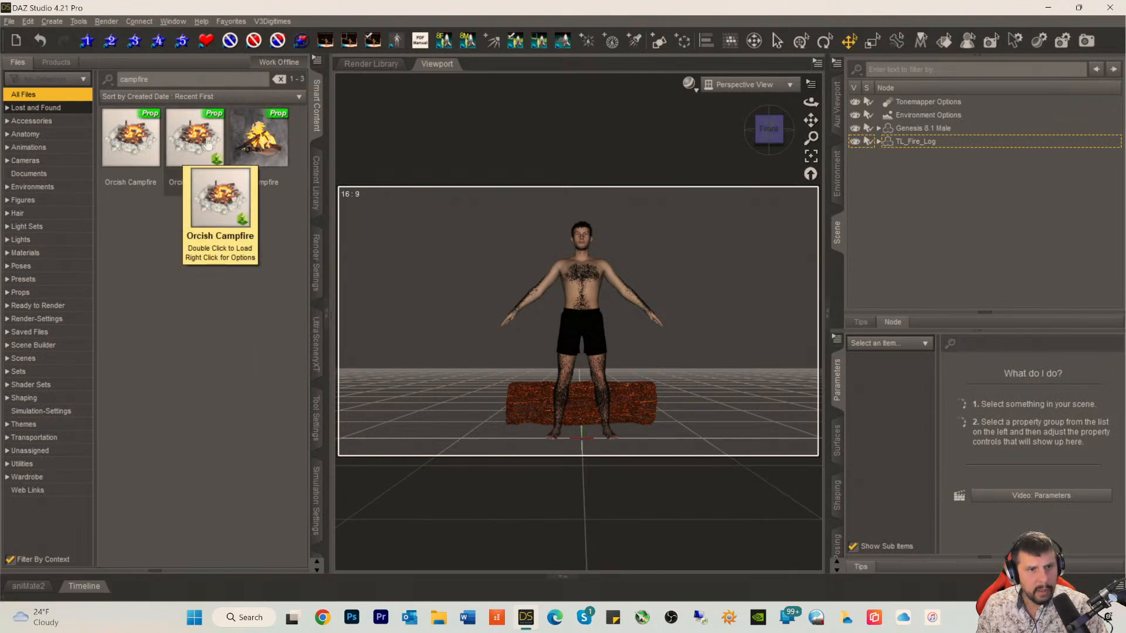
double_click(262, 140)
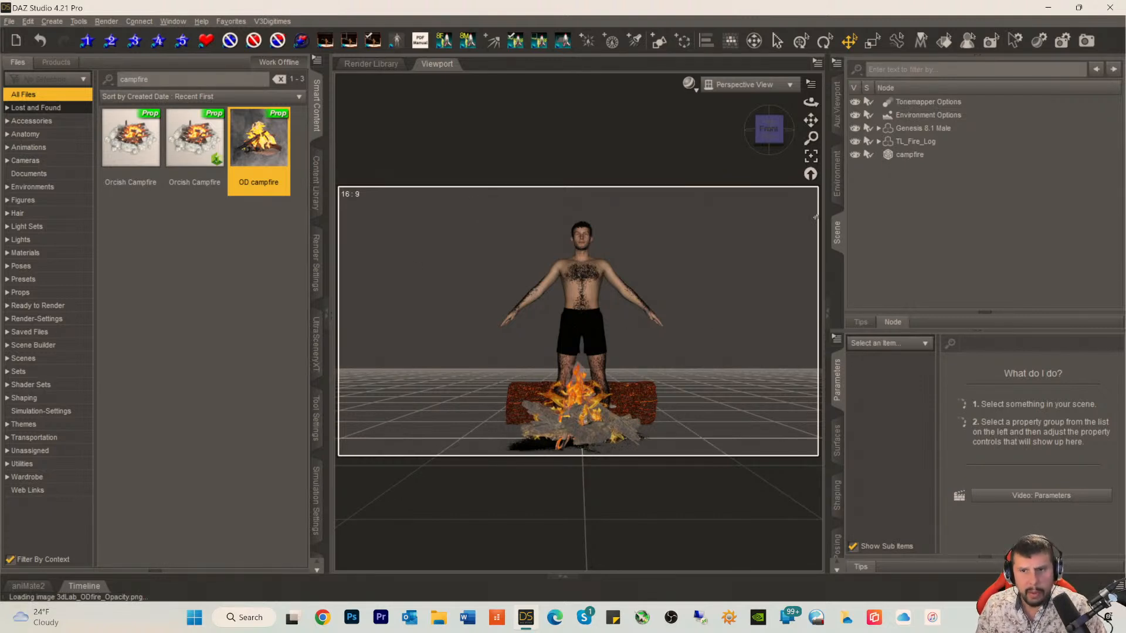
Step: Select the campfire in the scene and show the surface settings of the whole prop
click(894, 156)
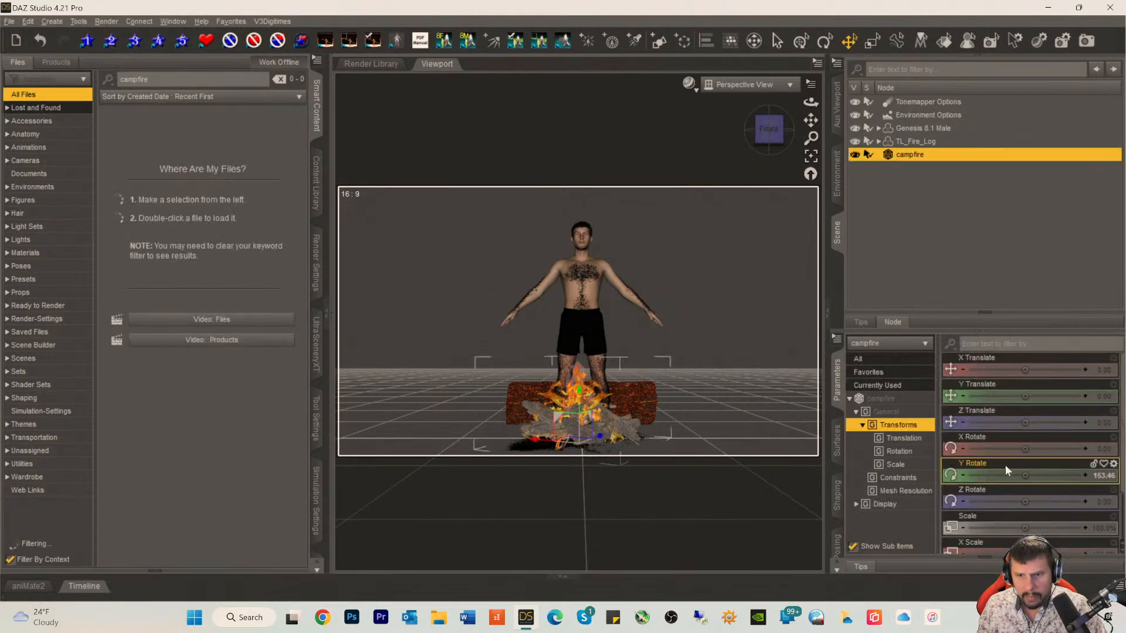
click(838, 434)
click(896, 410)
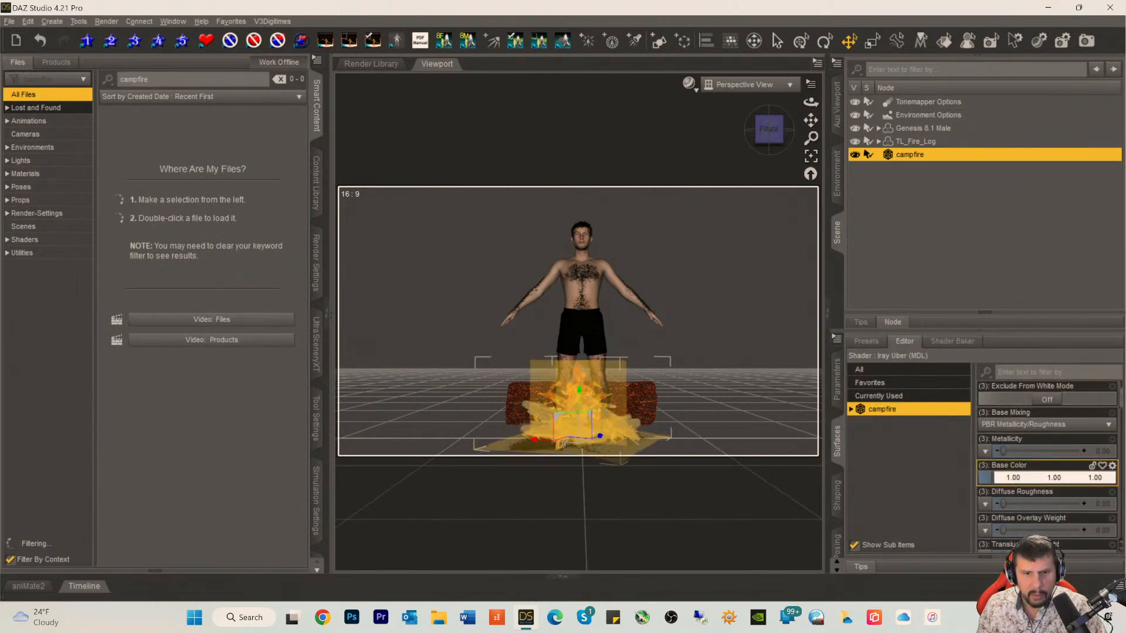
Step: Move the campfire forward along the ground until it sits clear in front of the figure's feet, roughly centred on him
drag(600, 436, 532, 464)
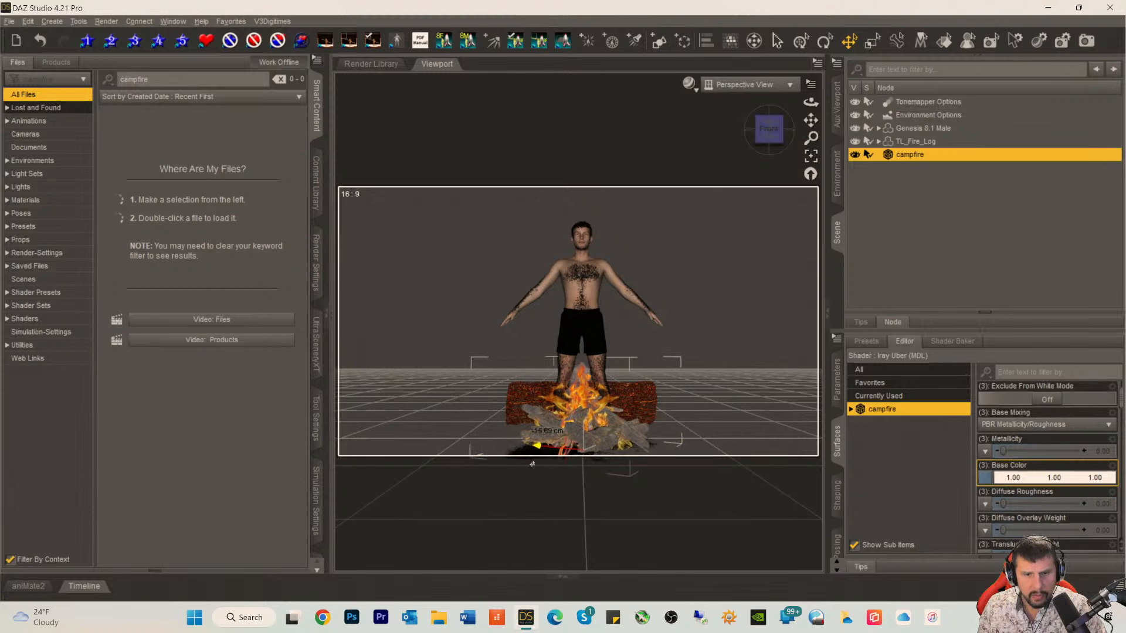
click(768, 120)
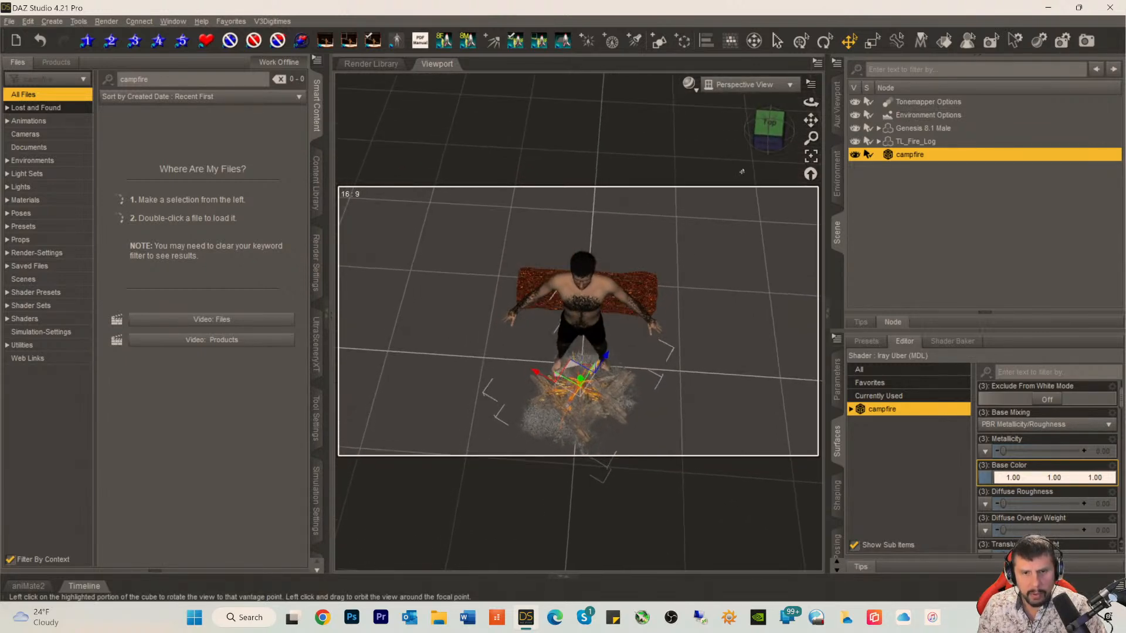
drag(605, 357, 584, 394)
drag(508, 412, 576, 440)
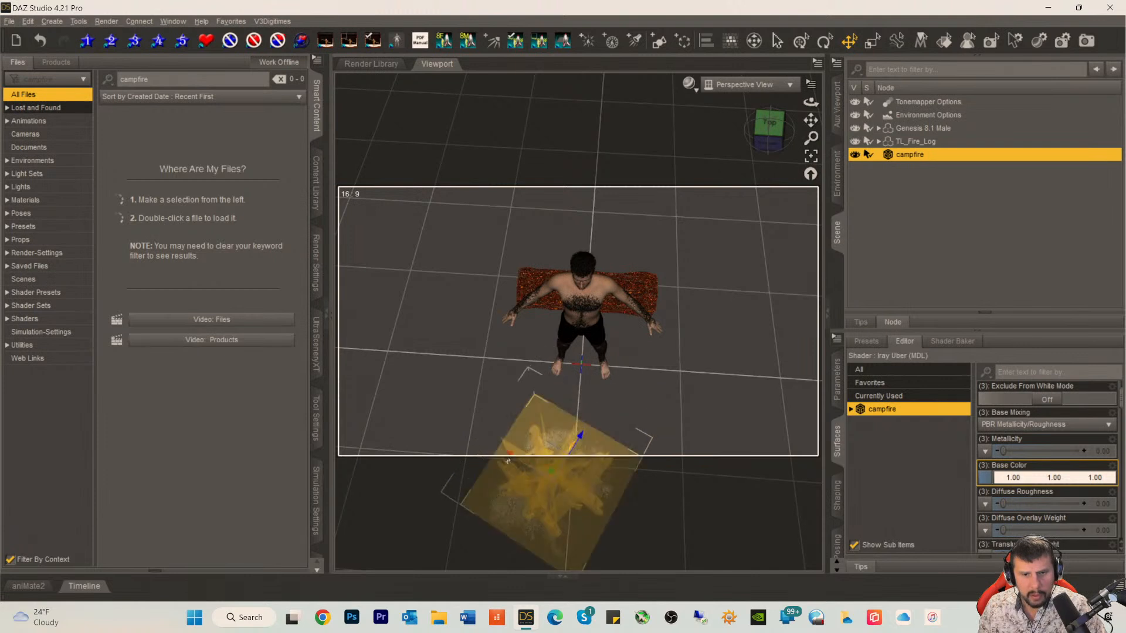
drag(512, 454, 525, 465)
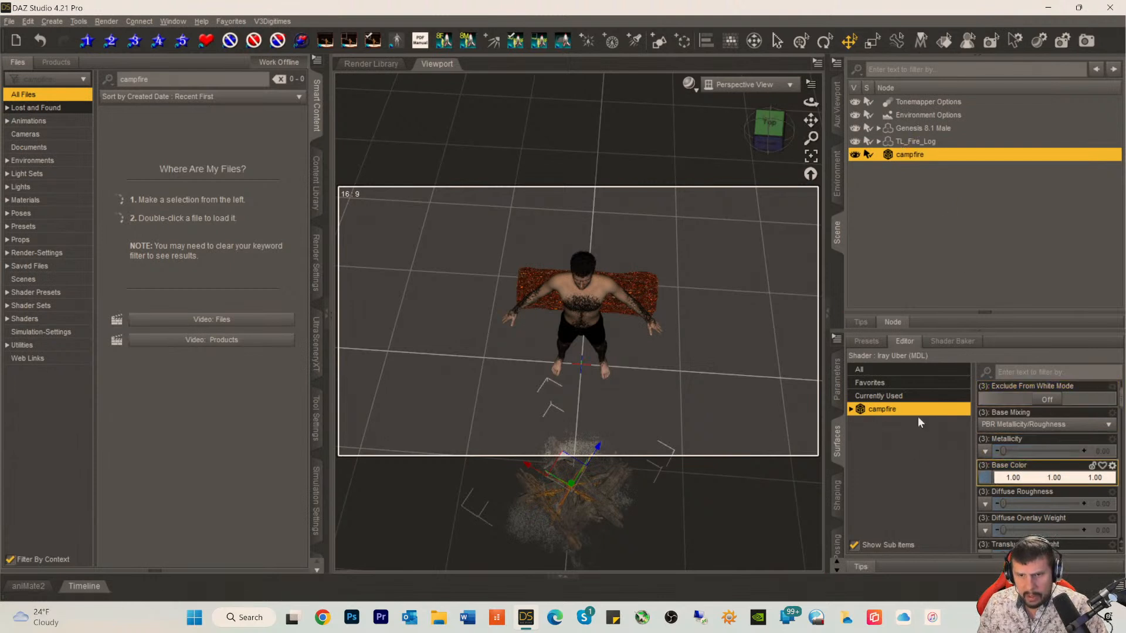
Step: Rotate the campfire about its Y axis to about 179.4 degrees and check it from the front
click(836, 394)
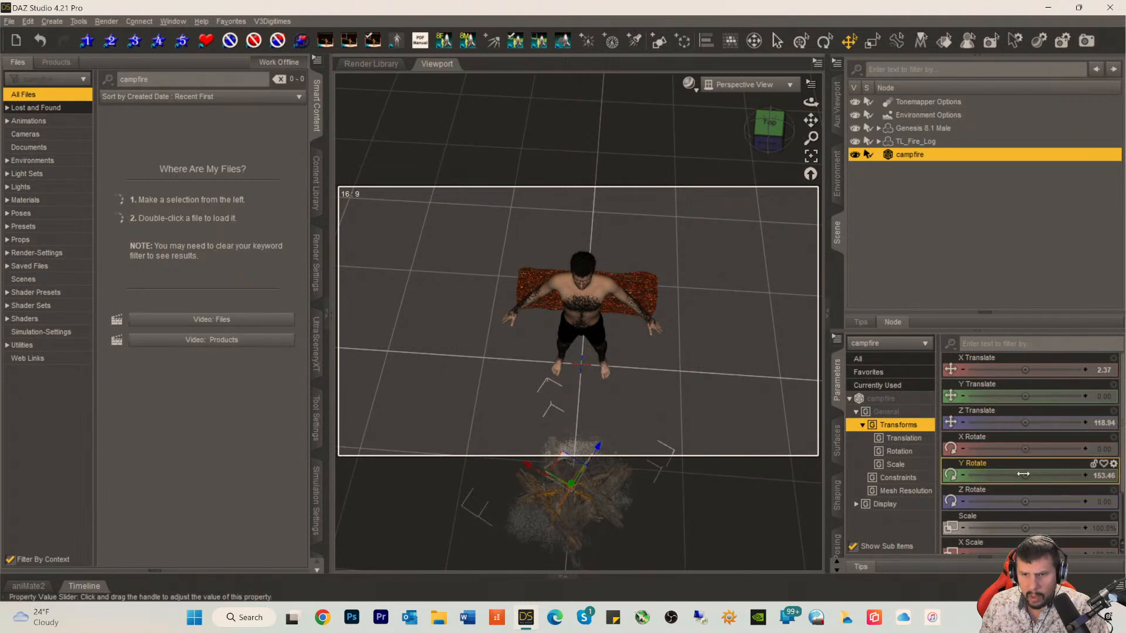
drag(1023, 477, 1050, 476)
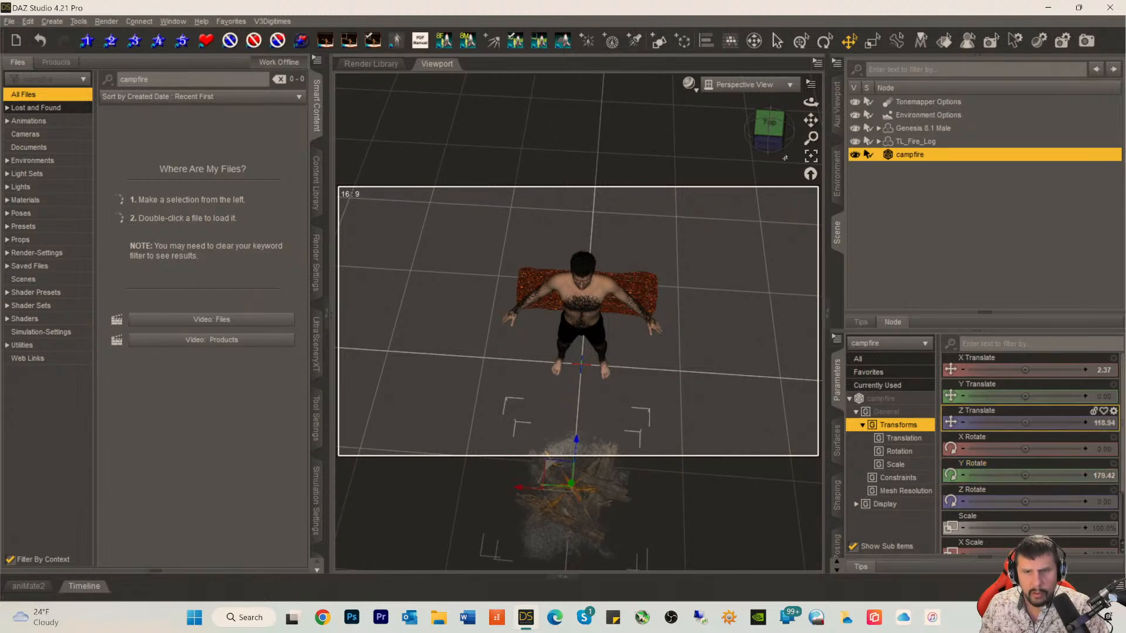
click(768, 141)
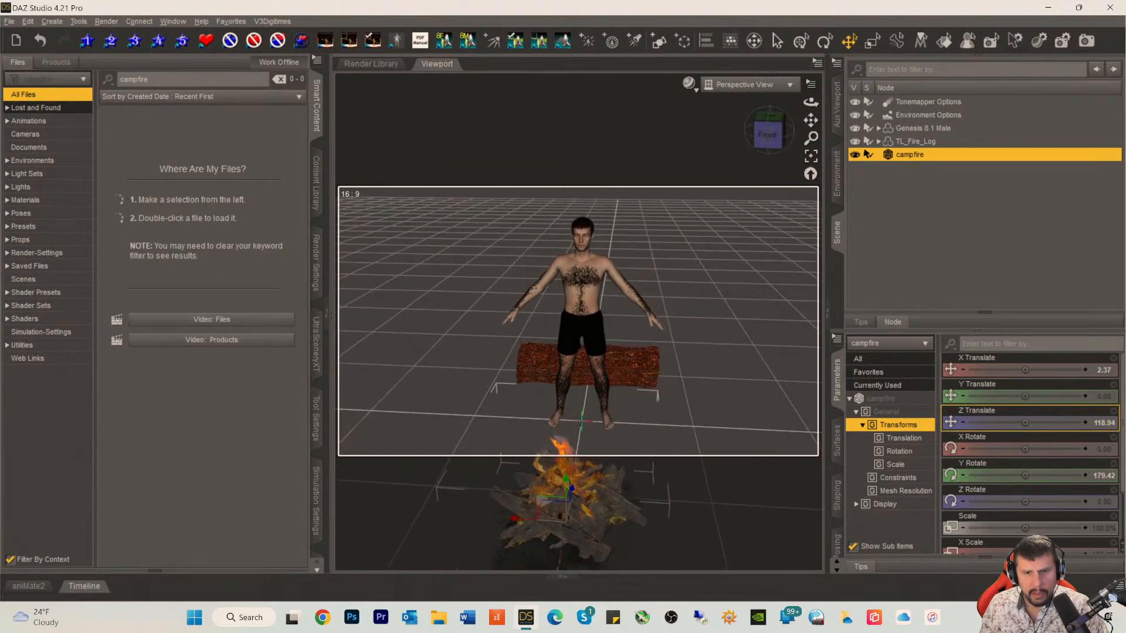
Step: Select the Genesis 8.1 male and list all his sitting poses by function, without the campfire filter
click(907, 128)
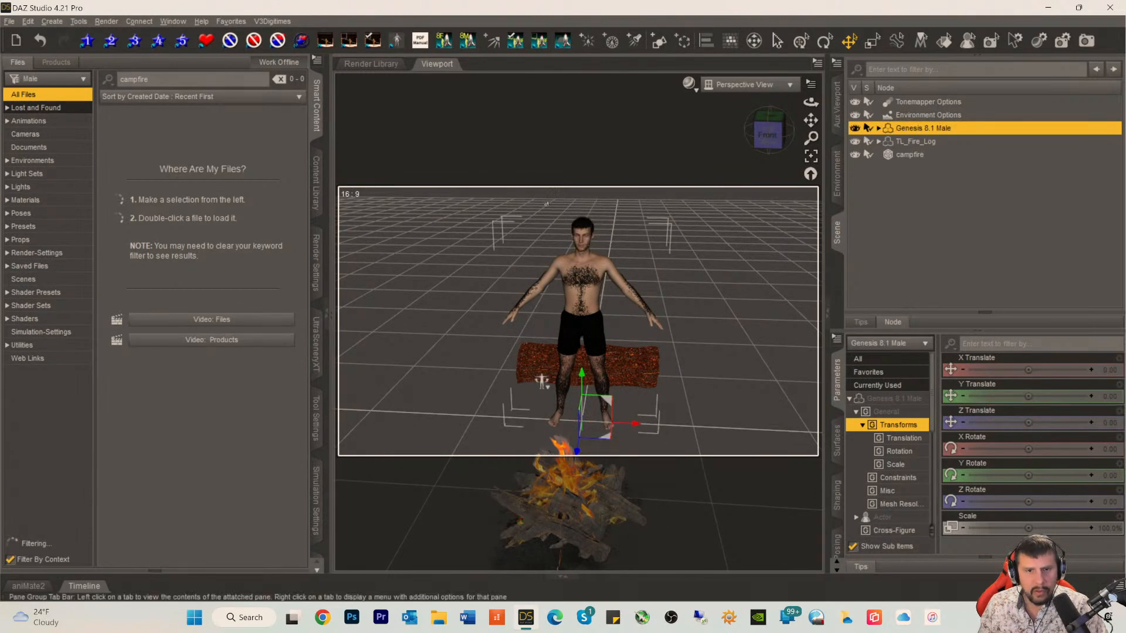
click(7, 252)
click(13, 267)
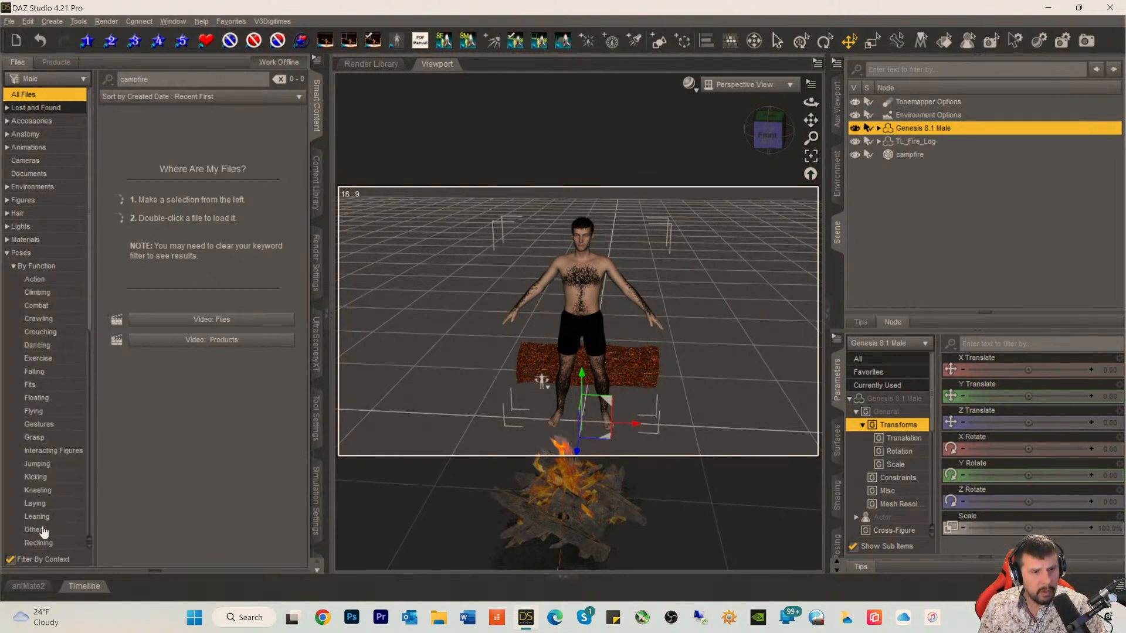
scroll(44, 501, down, 3)
scroll(42, 498, down, 1)
click(36, 460)
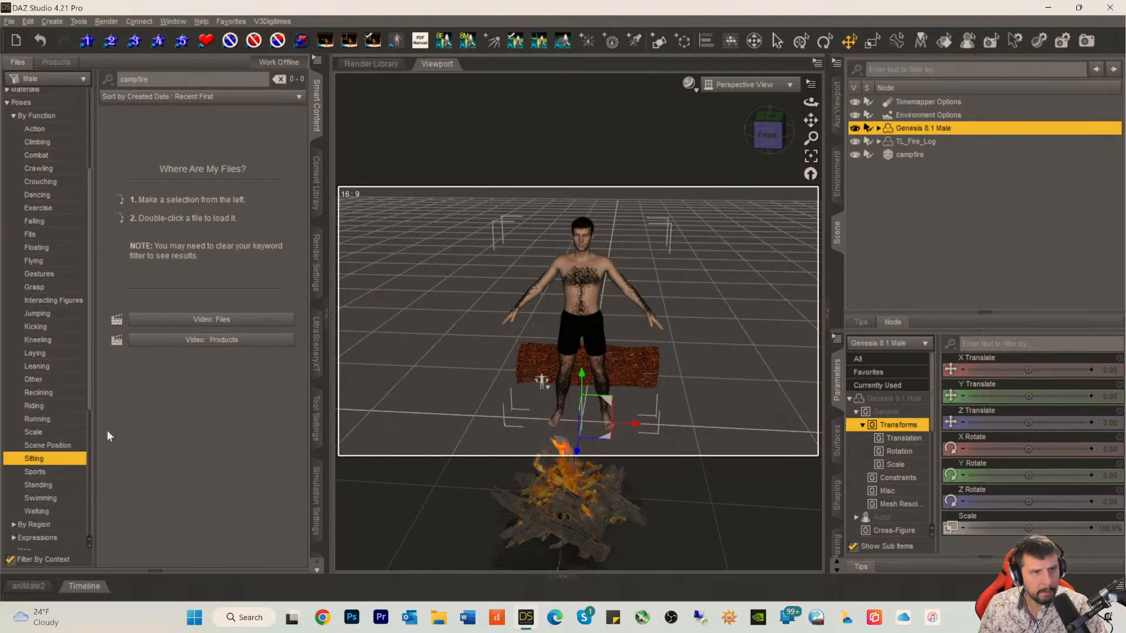
drag(156, 81, 3, 71)
key(BackSpace)
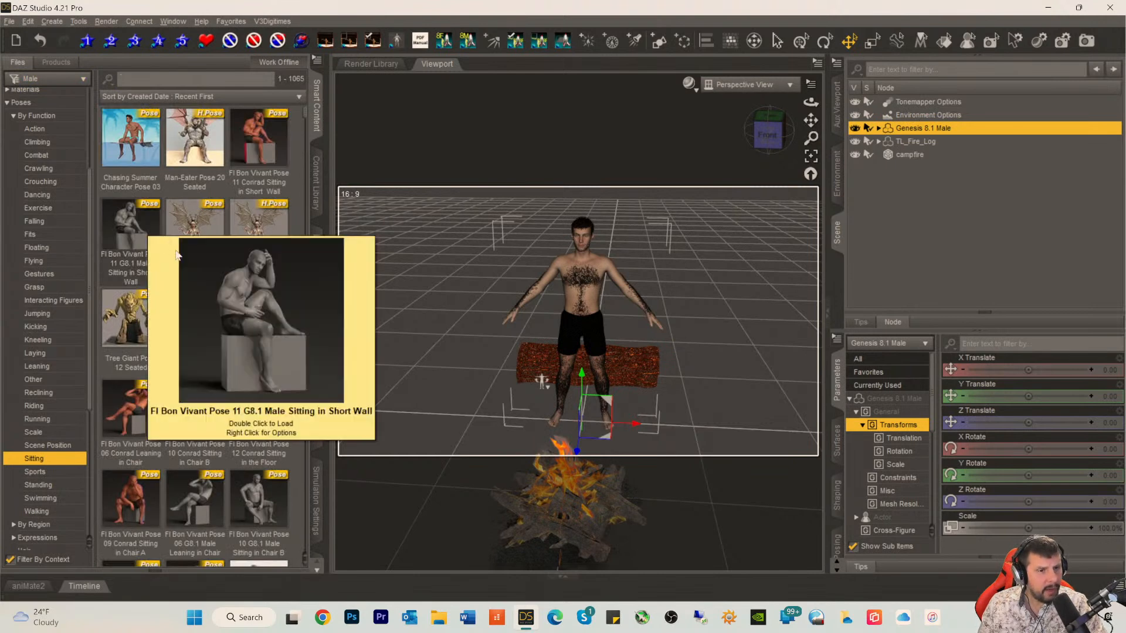
Step: Find the CDI Merlin 8.1 SitA pose among the sitting poses and apply it to the figure
mouse_move(178, 227)
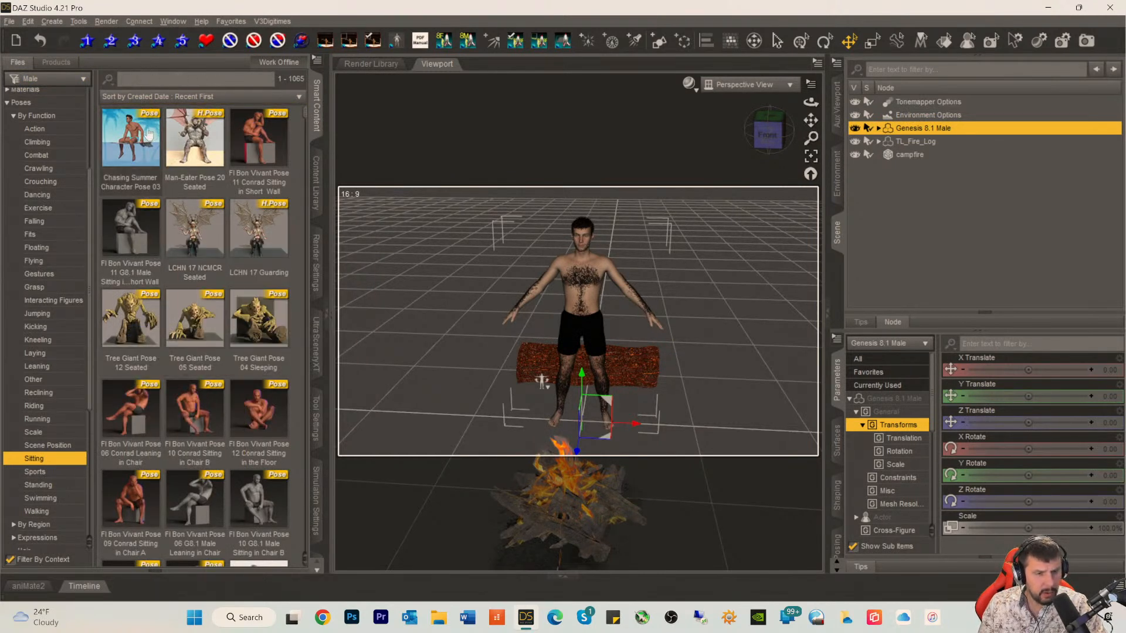
scroll(186, 293, down, 10)
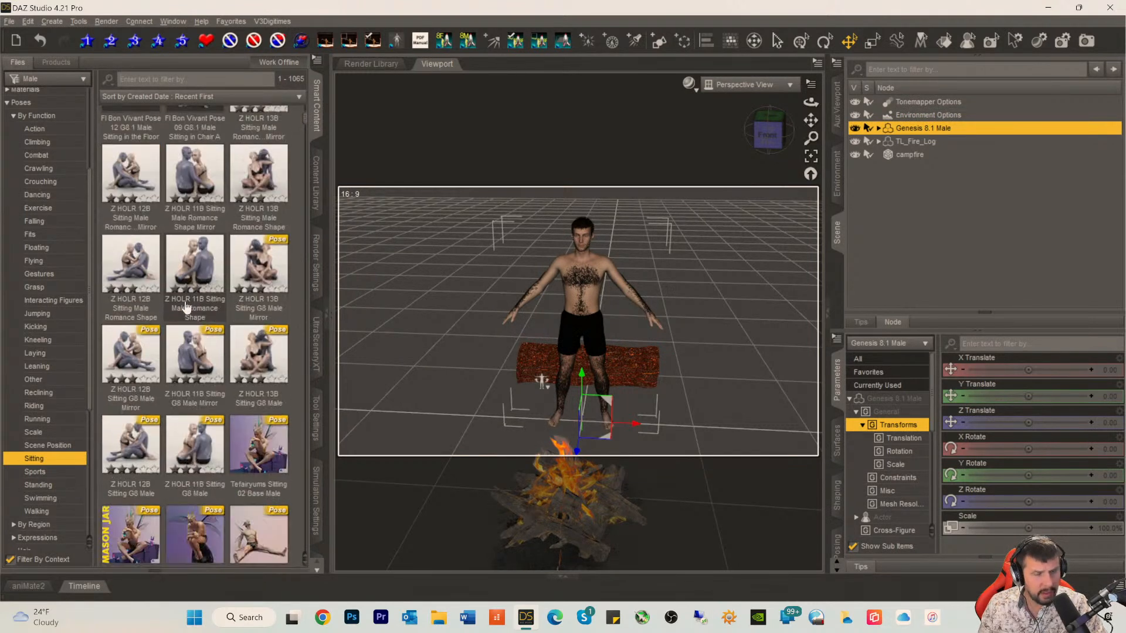
scroll(186, 306, down, 3)
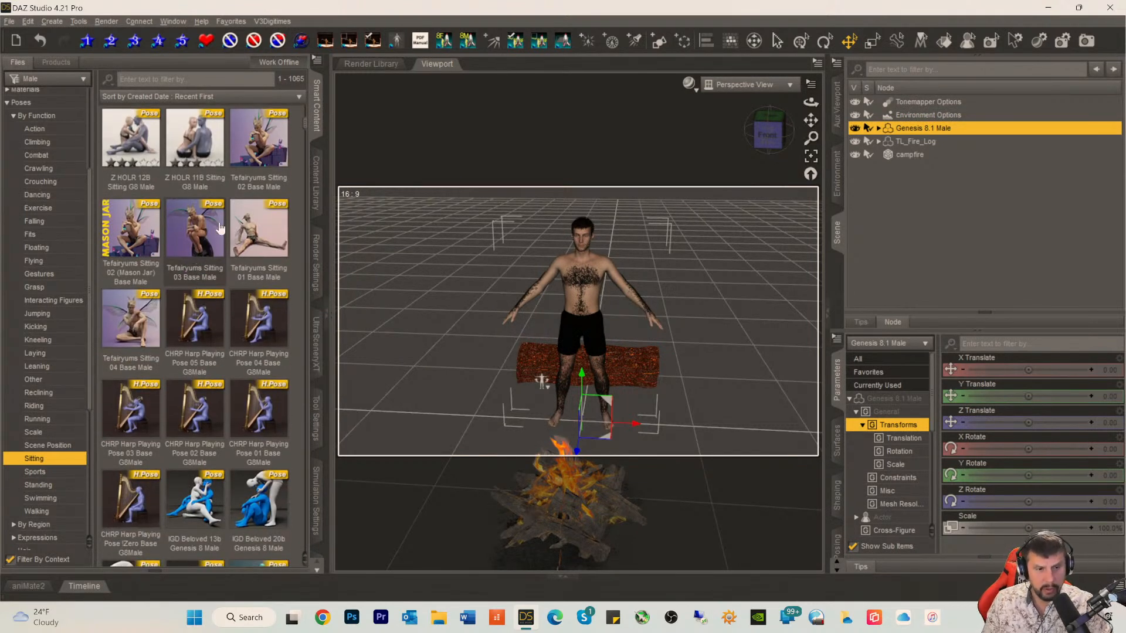
scroll(199, 309, down, 6)
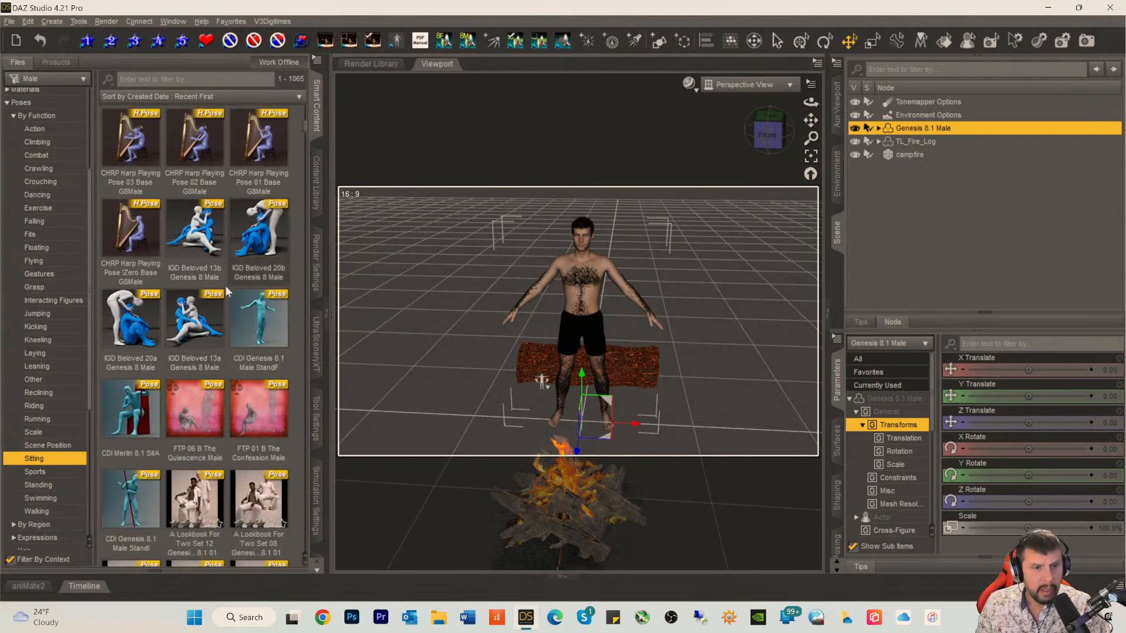
scroll(194, 315, down, 3)
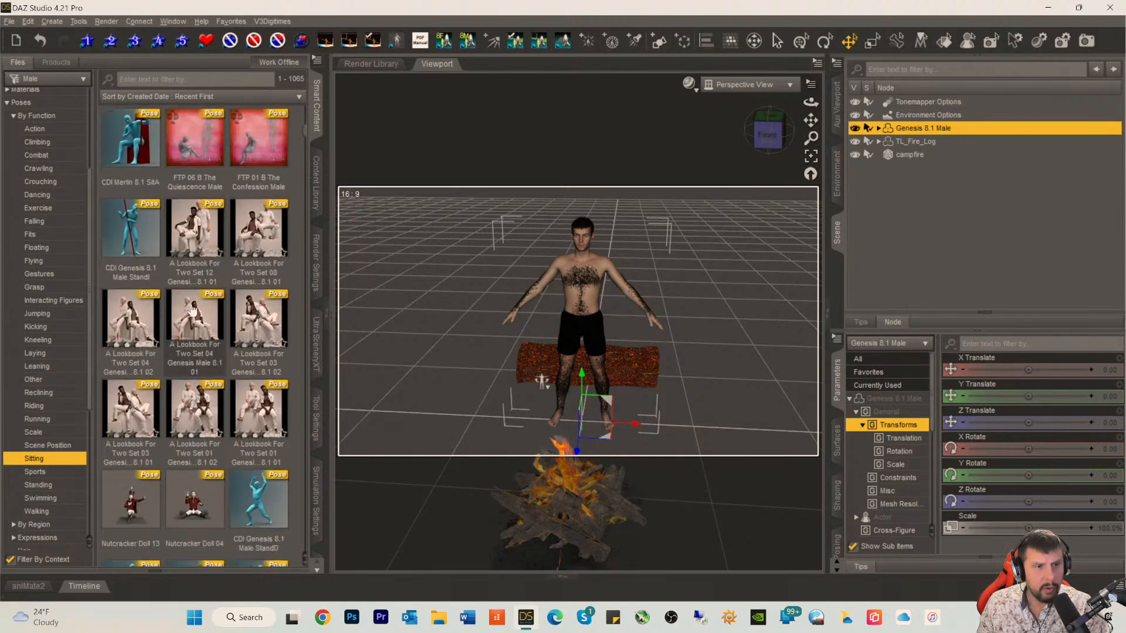
click(137, 155)
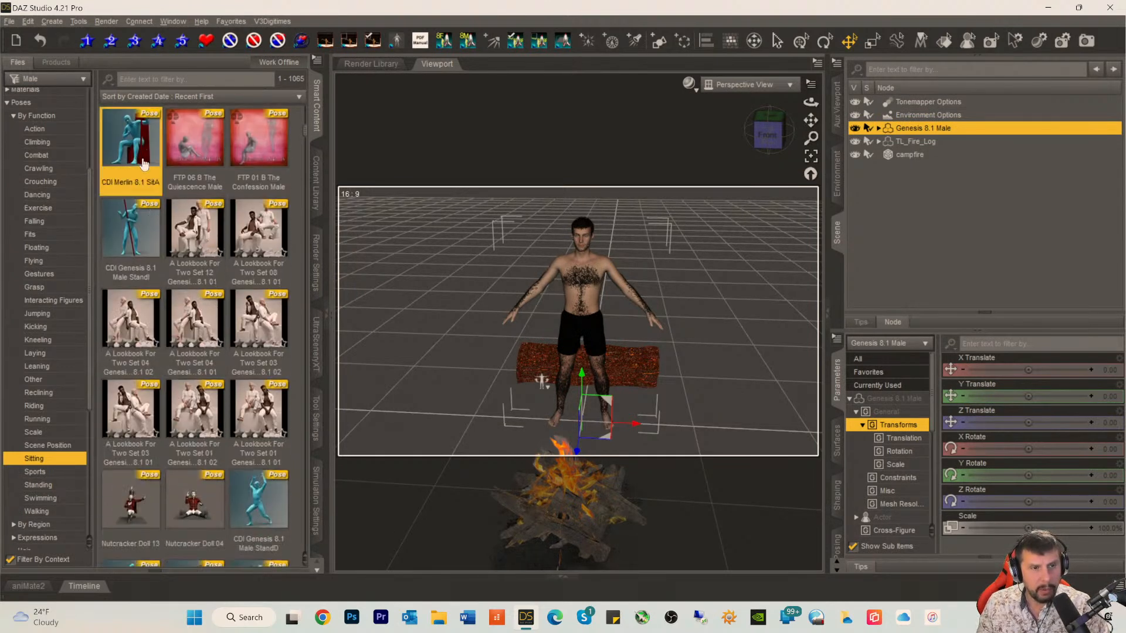
double_click(141, 157)
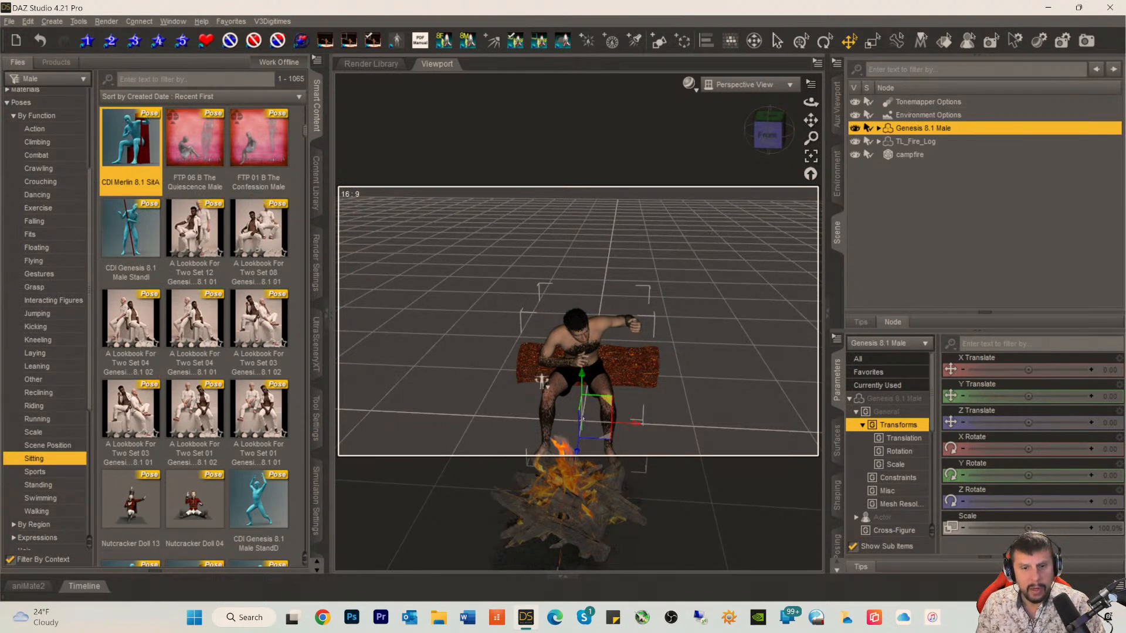
Step: Move the seated figure back onto the log to about -69.3 on Z and straighten his upper abdomen to a bend of about -0.4
drag(577, 451, 577, 411)
drag(760, 136, 636, 250)
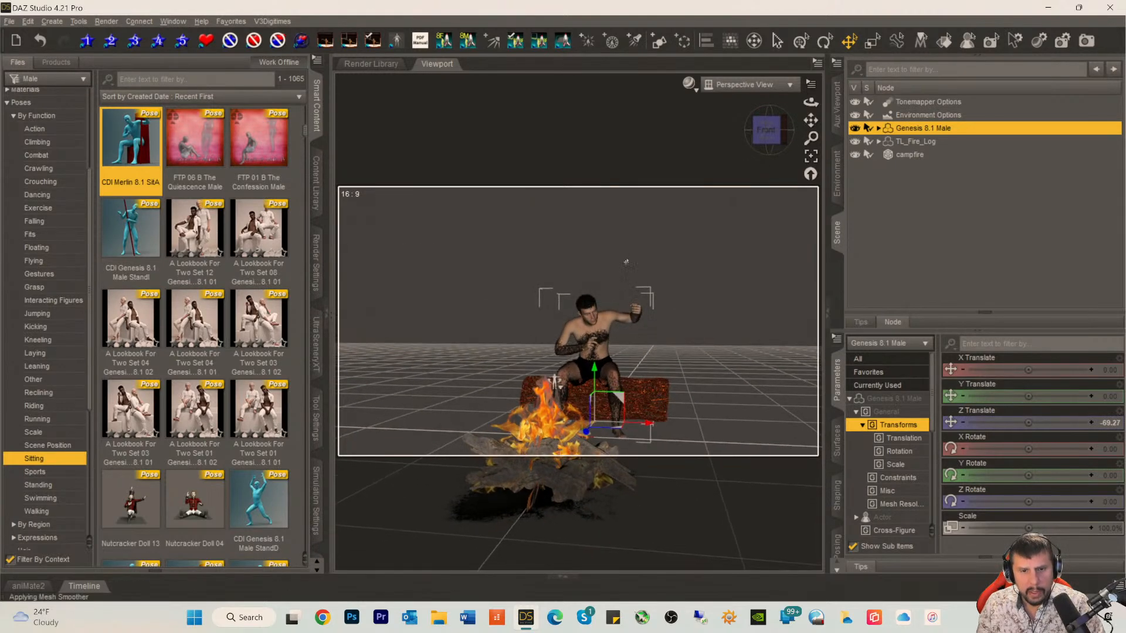
click(604, 354)
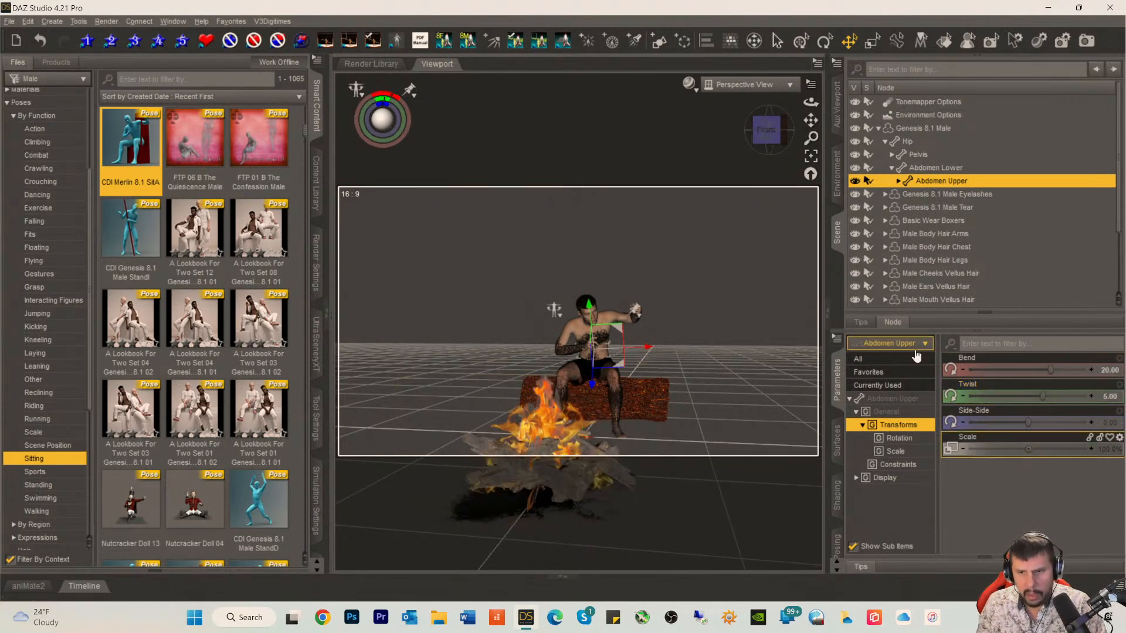
drag(1049, 371, 1019, 371)
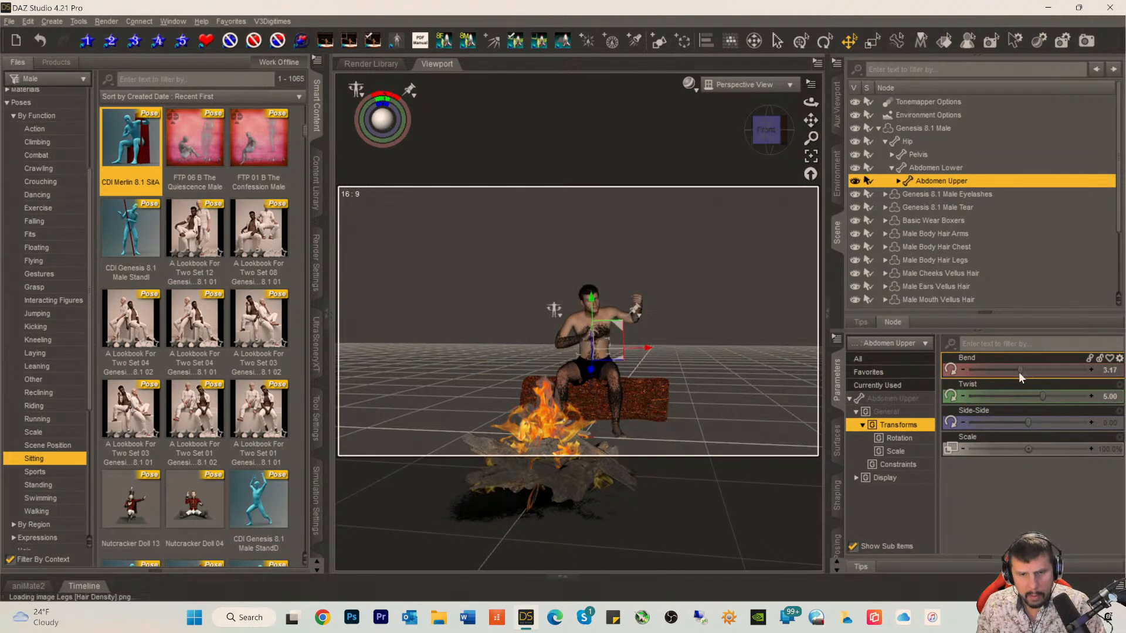
click(1012, 374)
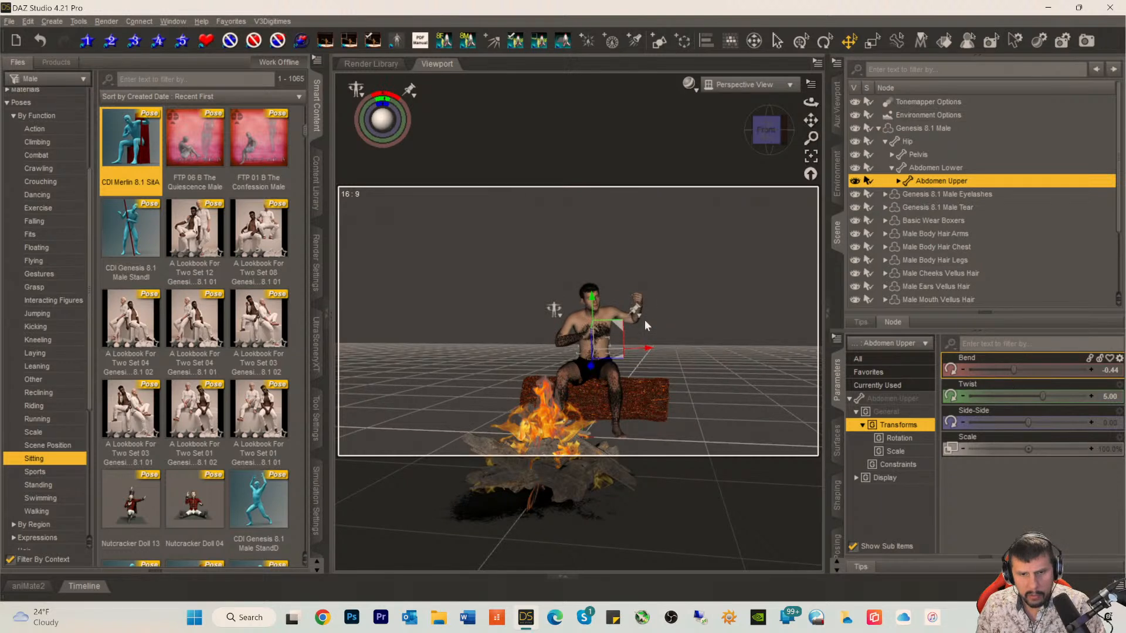
Step: Set the figure's left shoulder twist to about -6.5 and his left collar bend to -10
right_click(625, 318)
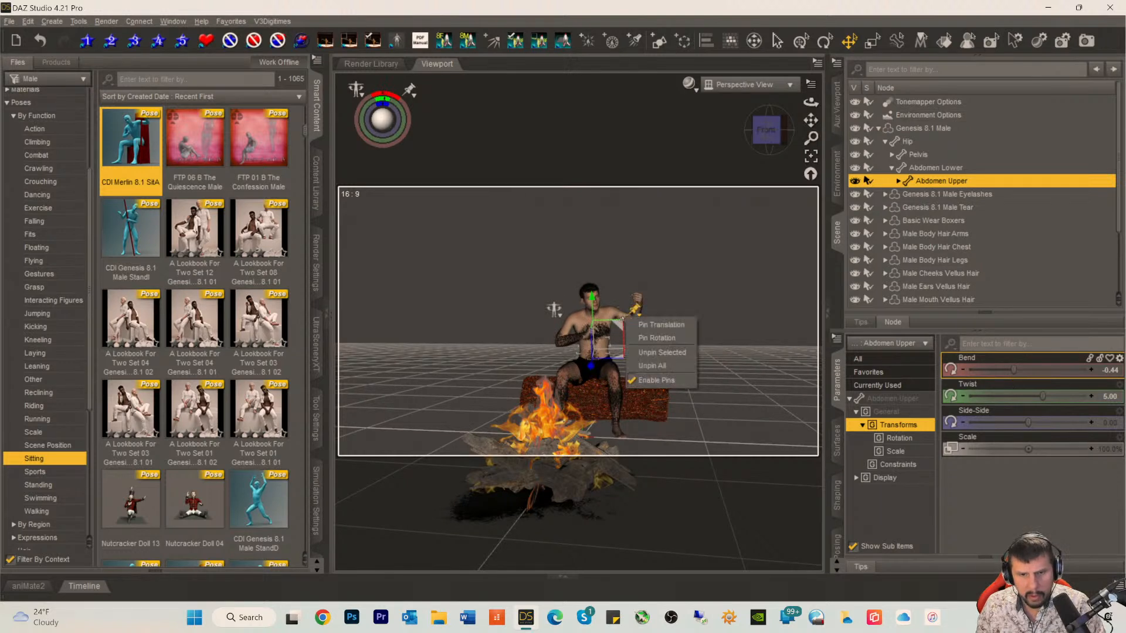
click(622, 319)
click(619, 316)
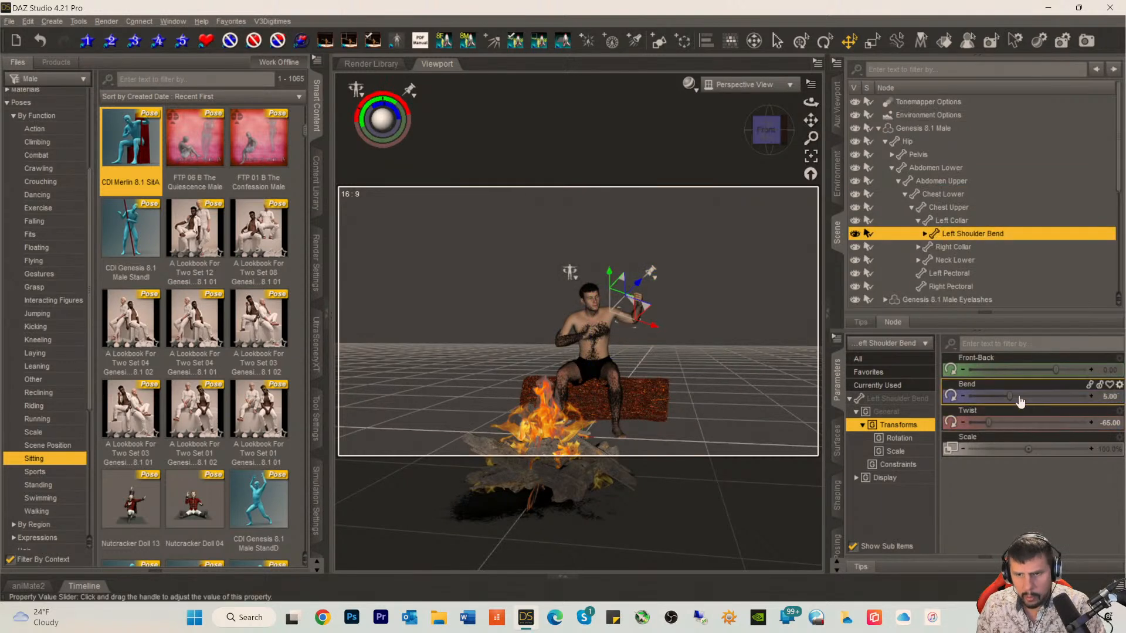
drag(992, 423, 1028, 421)
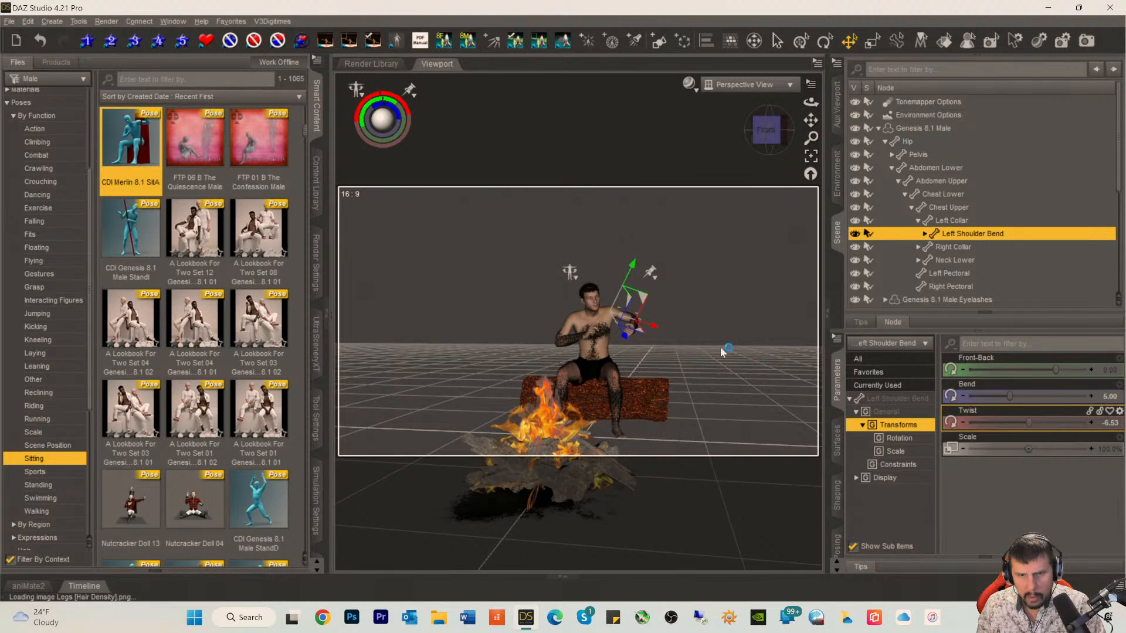
click(612, 313)
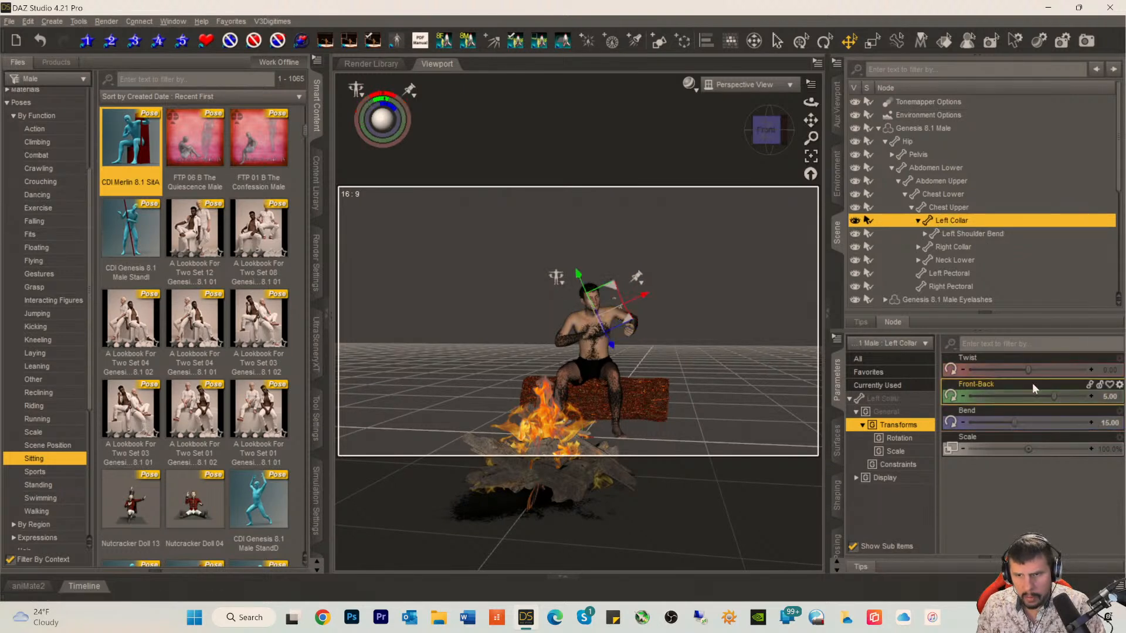
drag(1019, 420, 962, 425)
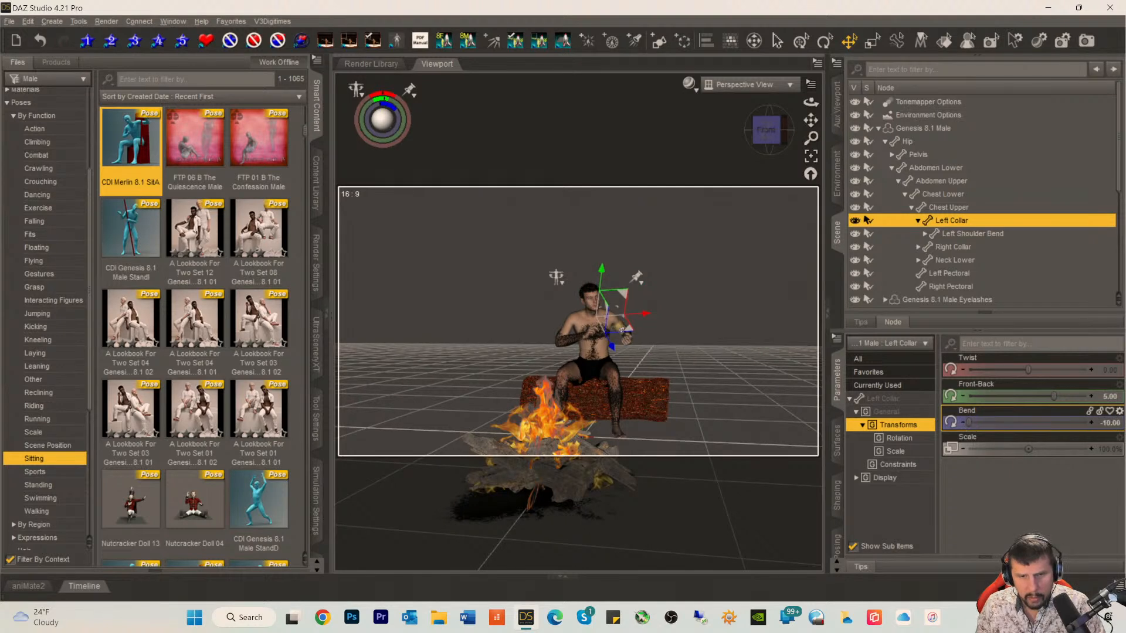
Step: Lower the left arm with a shoulder bend of about -15.4, shoulder twist of about 23.6 and forearm bend of about -74.7
click(621, 330)
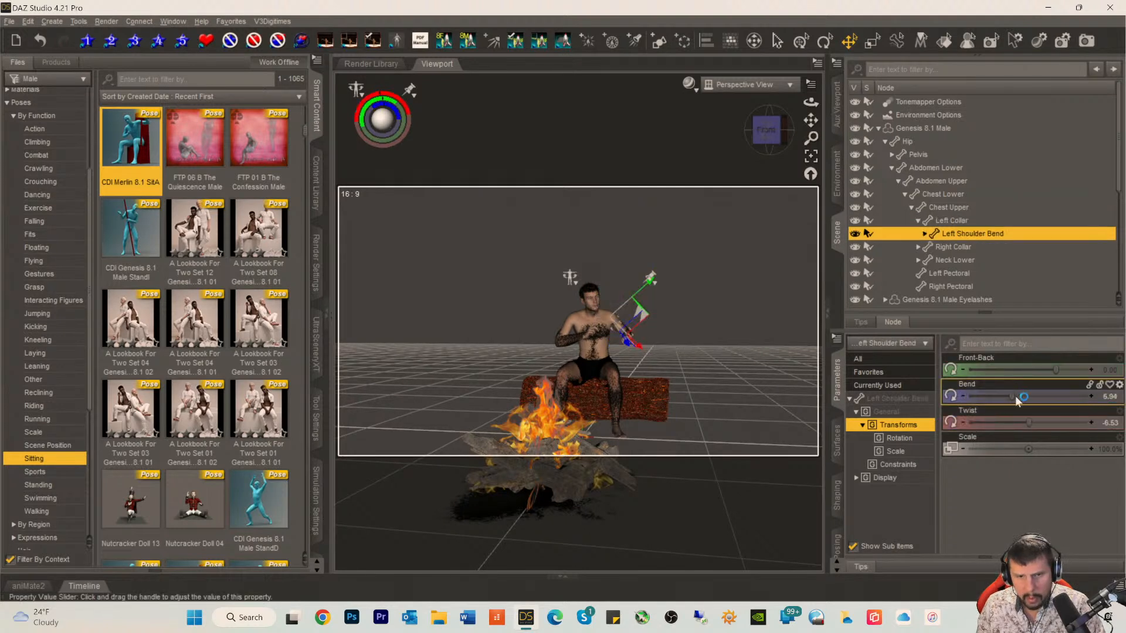
drag(1027, 398, 1048, 425)
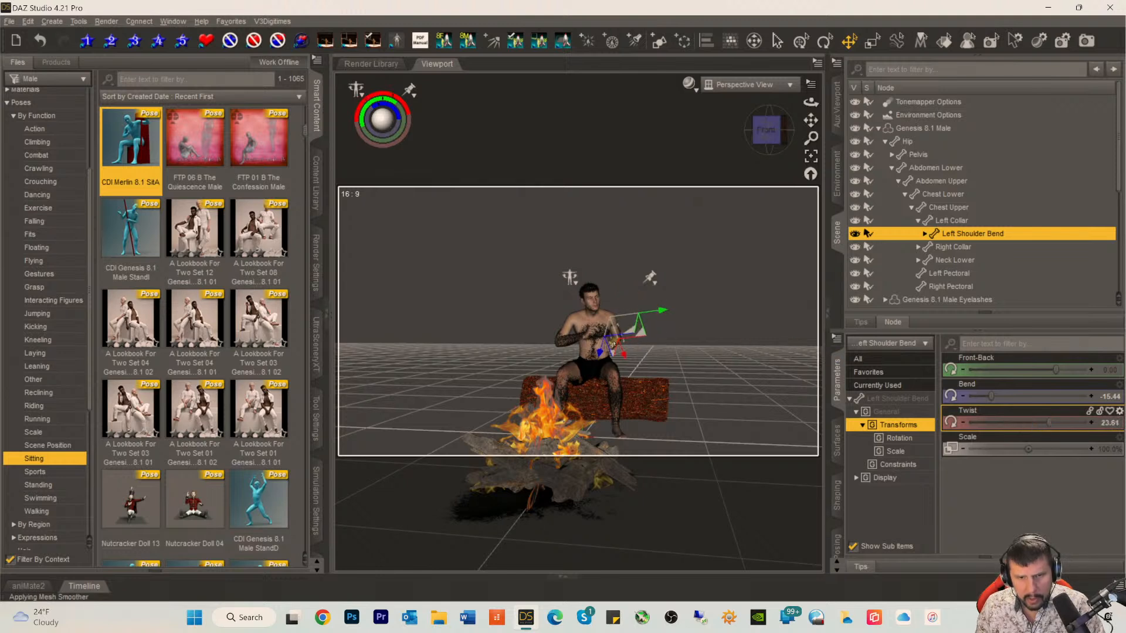
click(608, 335)
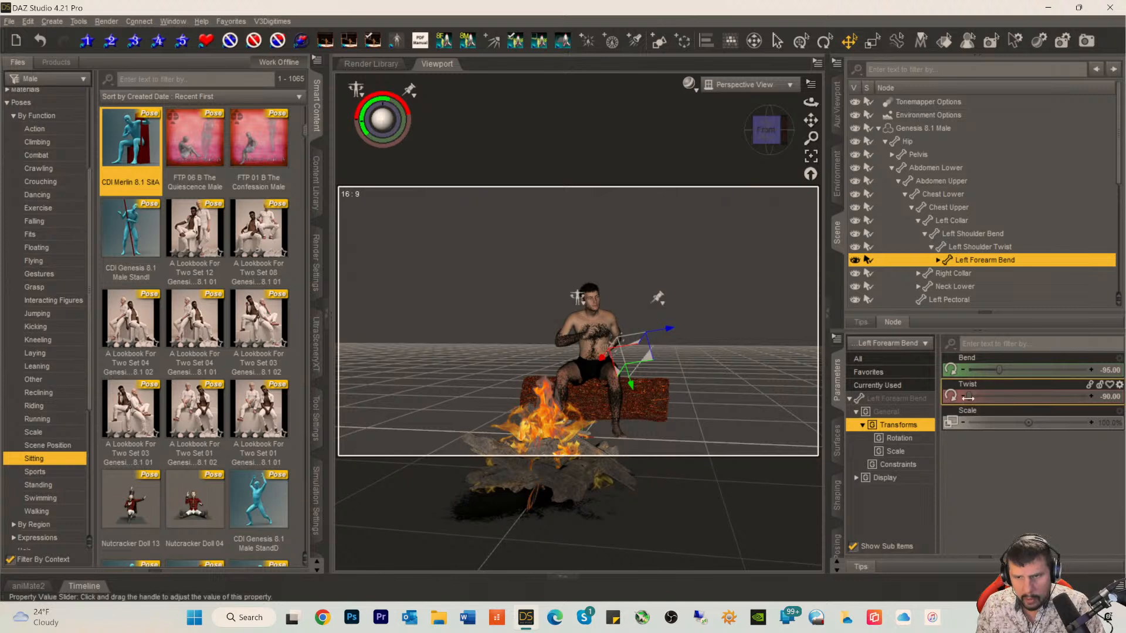
drag(998, 369, 1014, 368)
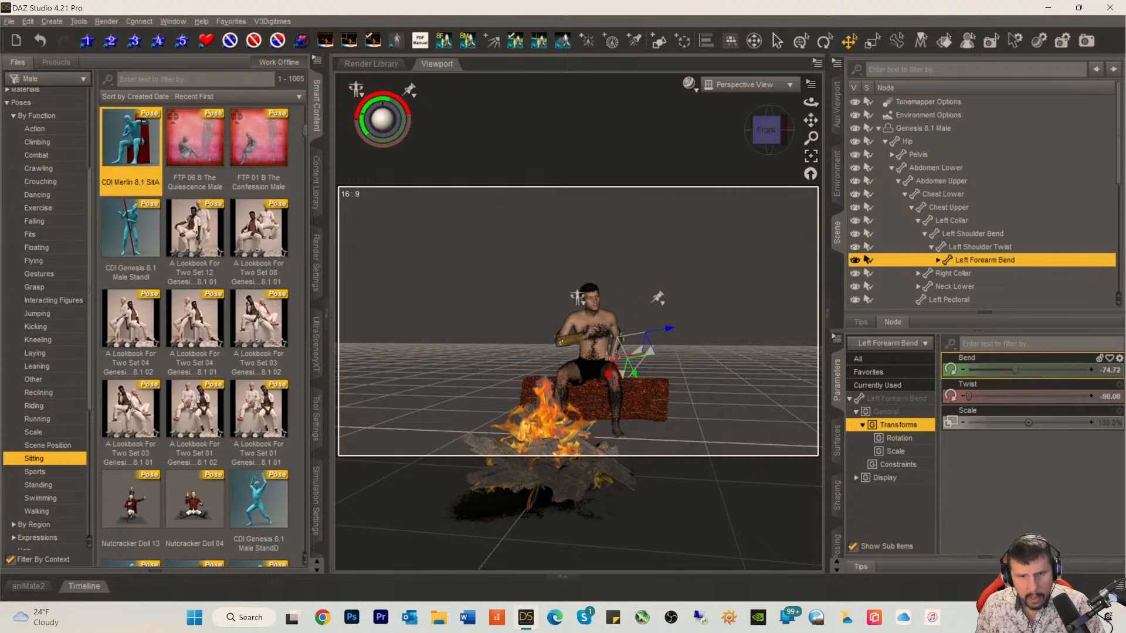
Step: Turn the figure's head with an upper neck twist of about -21.8, then view him from the front with nothing selected
click(590, 312)
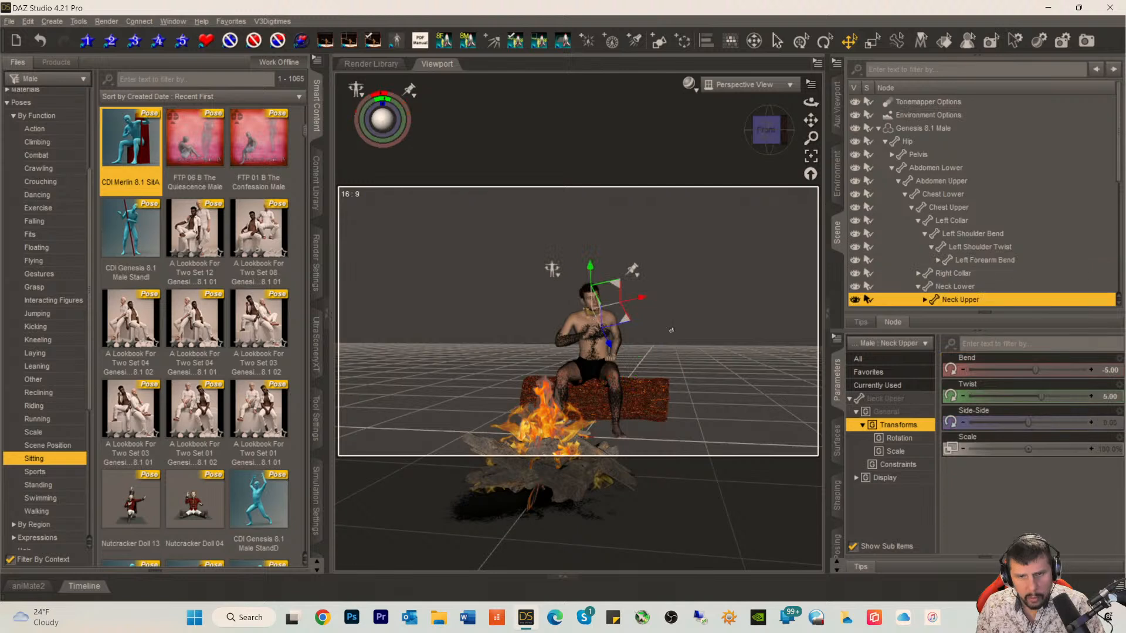
drag(1037, 392, 969, 396)
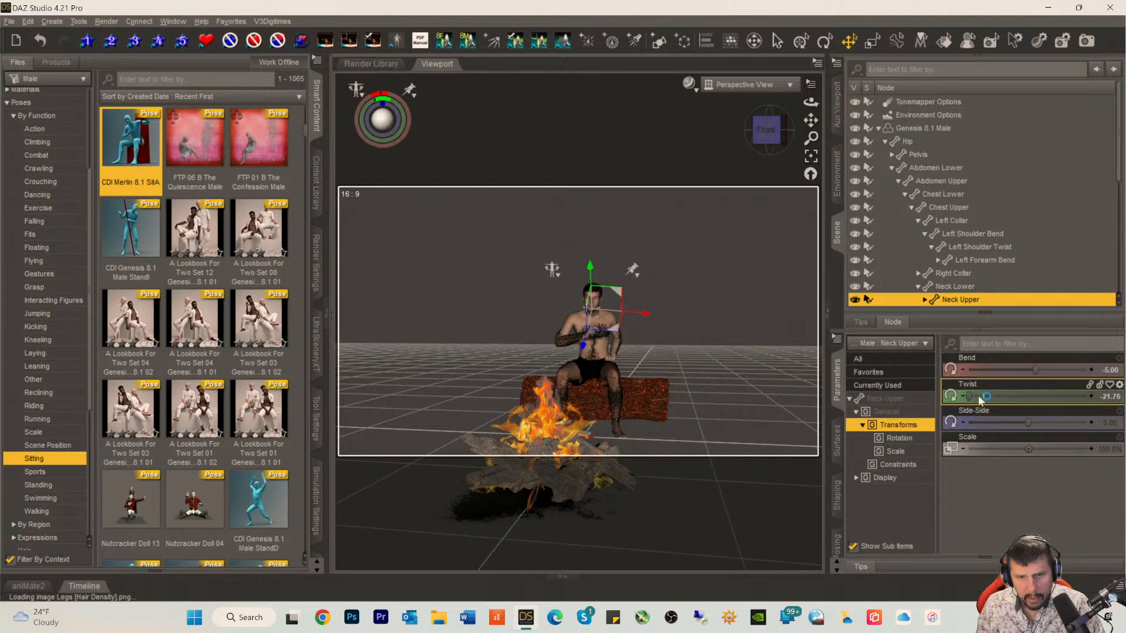
click(766, 130)
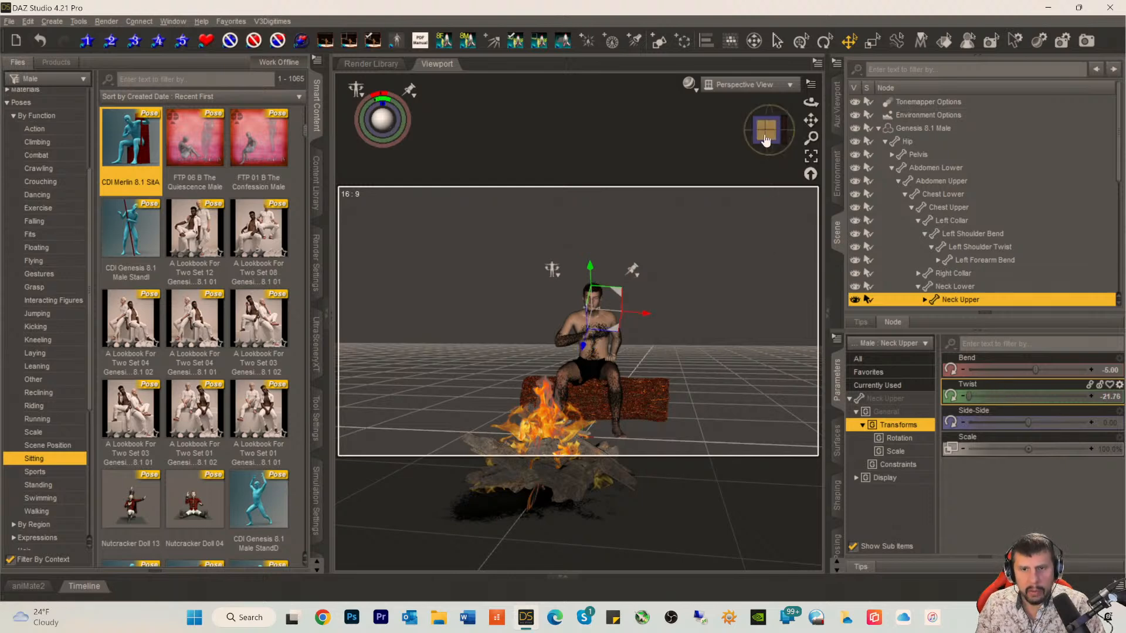
click(745, 282)
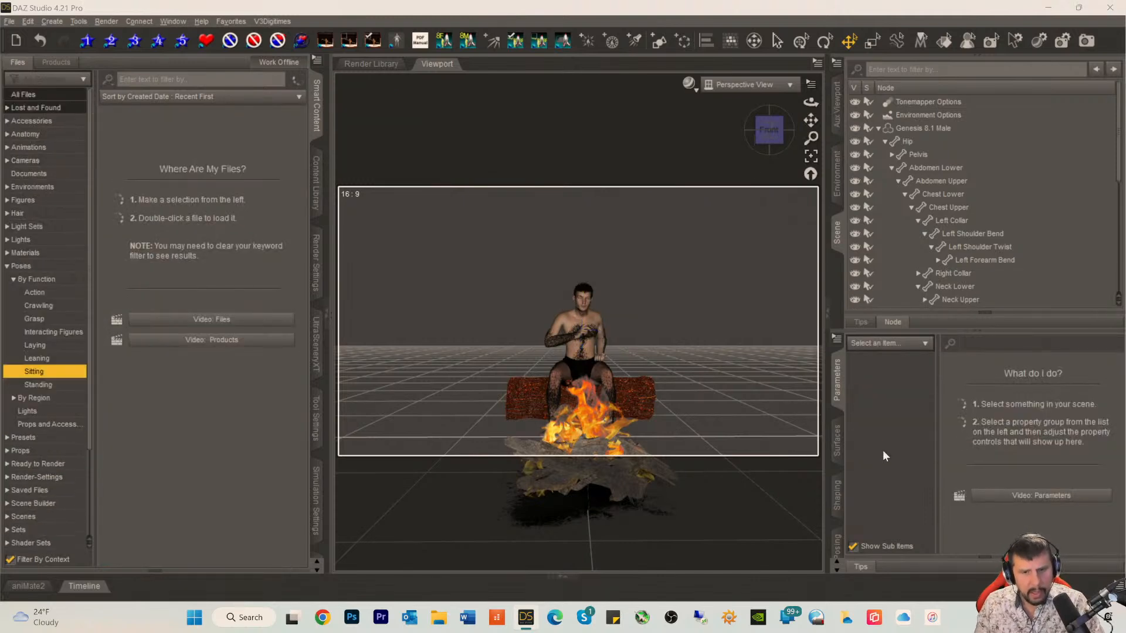
Step: Save the scene as Starfield Fireside in My DAZ Studio Renders, accepting the default save options
key(ctrl+s)
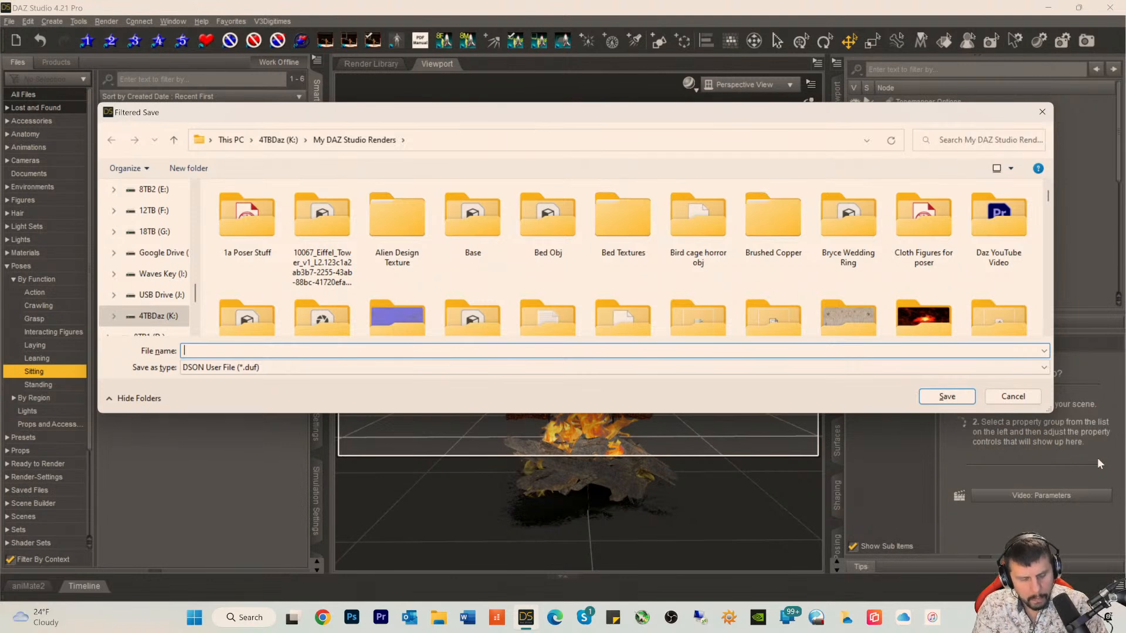
text(Sta)
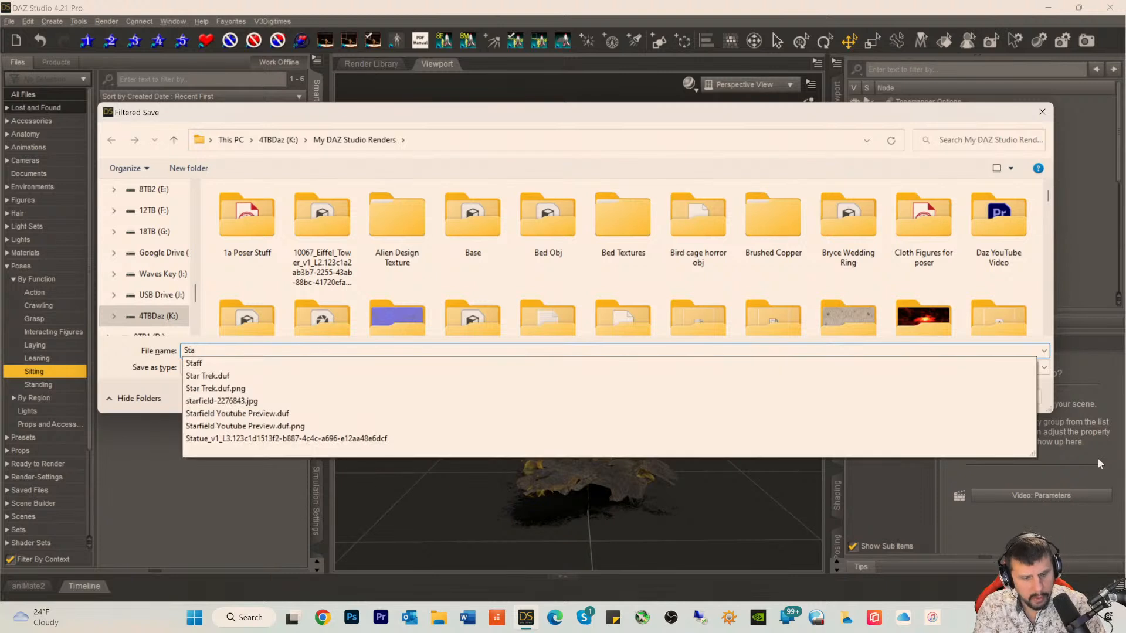
text(rfield fireside)
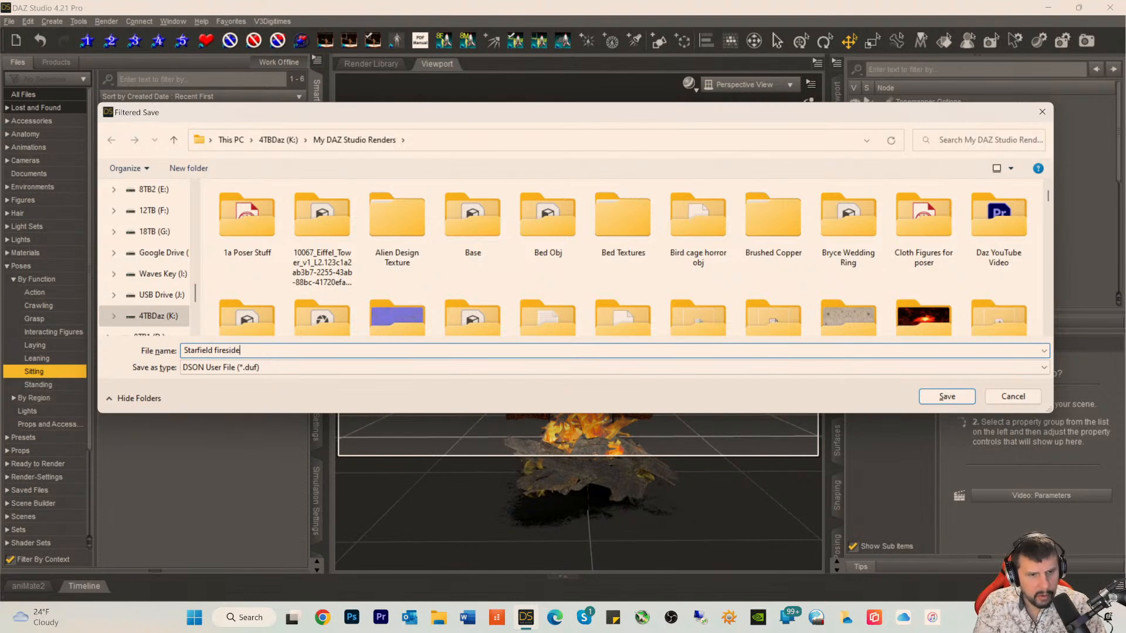
key(BackSpace)
text(F)
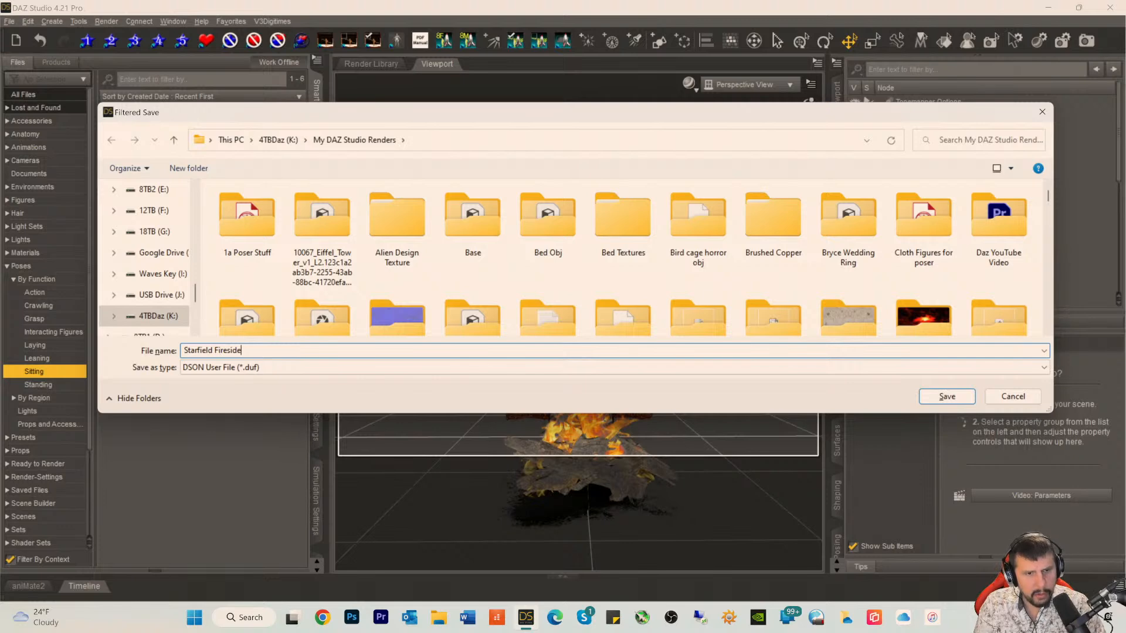
key(Return)
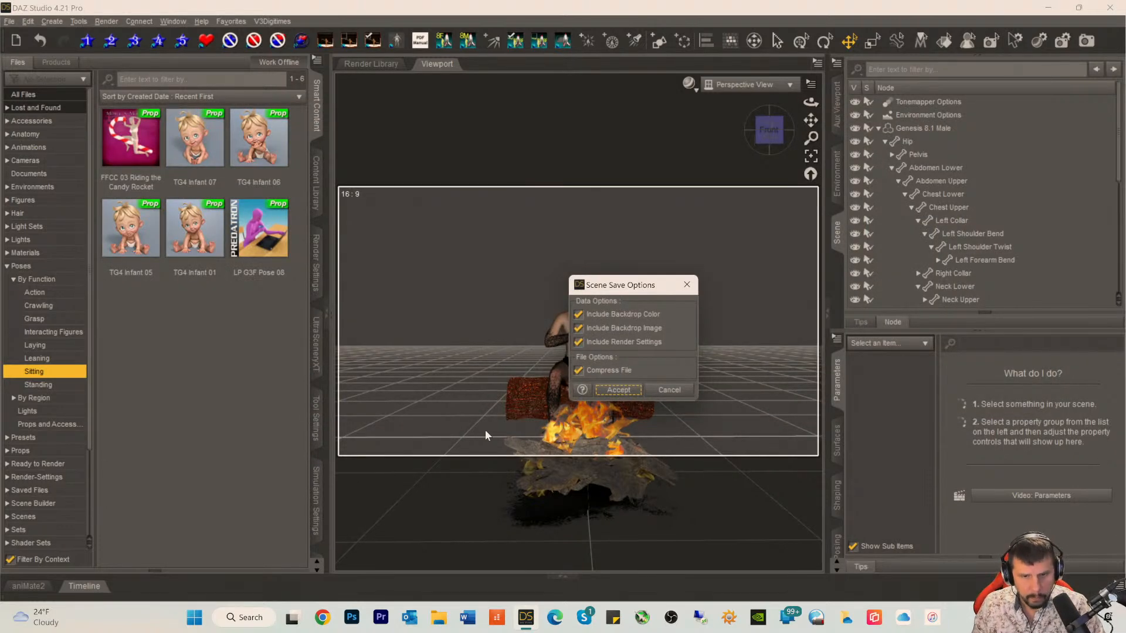
click(621, 389)
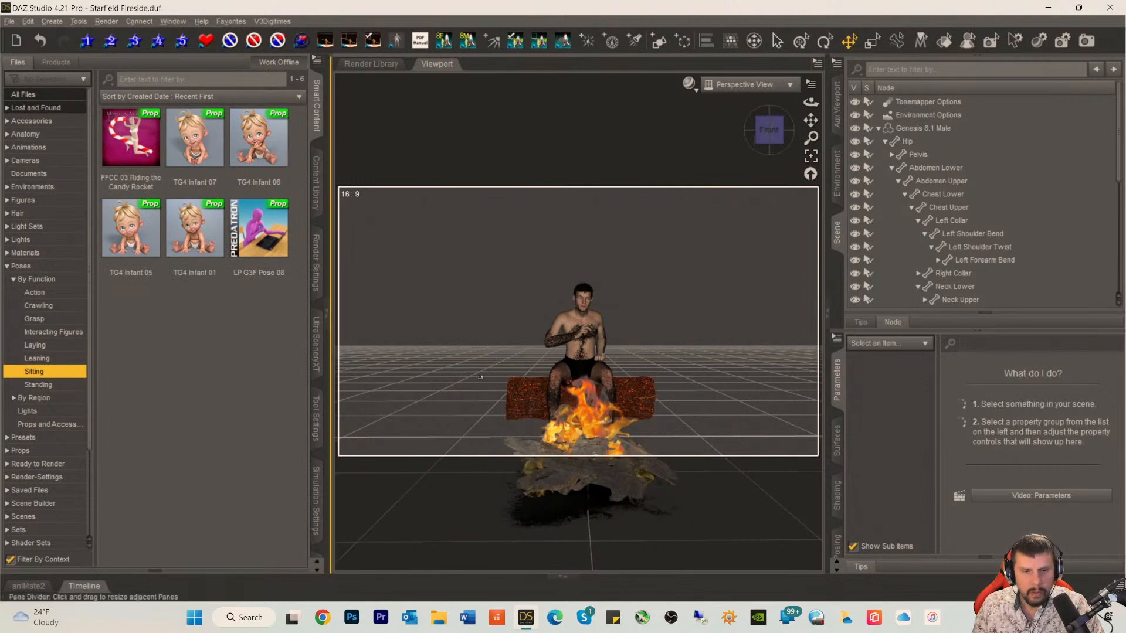
Step: Search all content files for ground and load the MR landscape prop into the scene
click(143, 79)
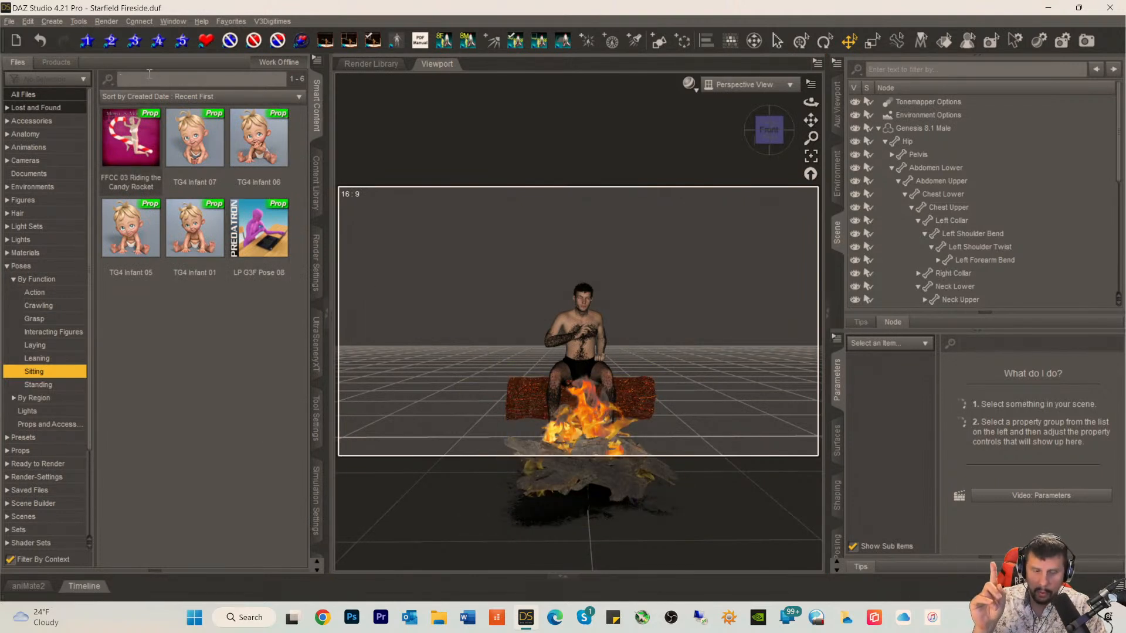
text(ground)
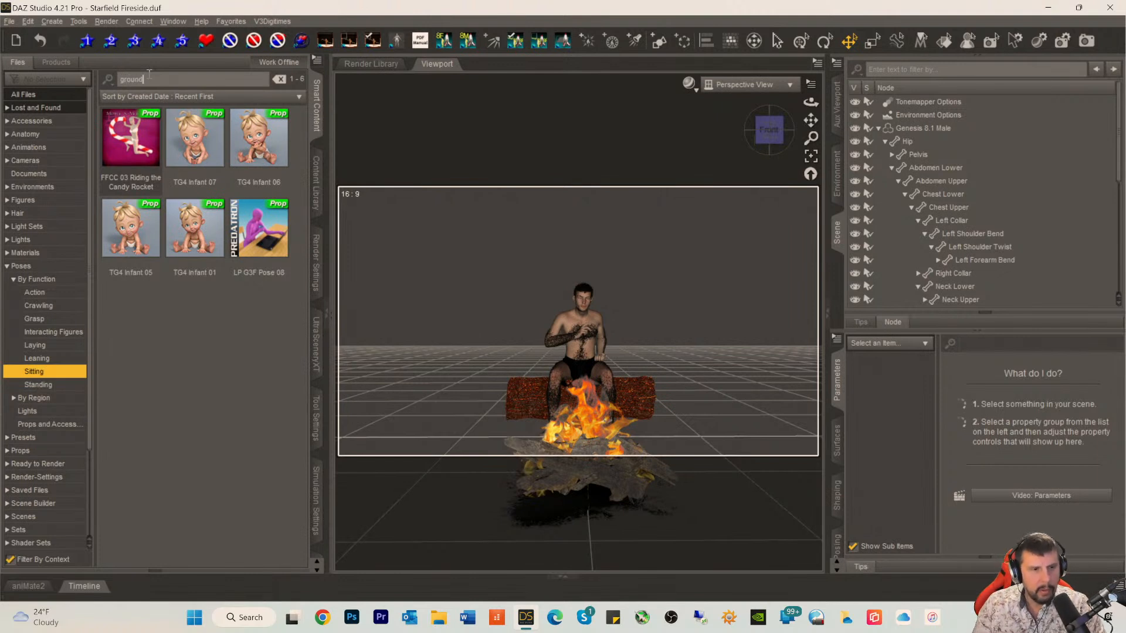
click(24, 94)
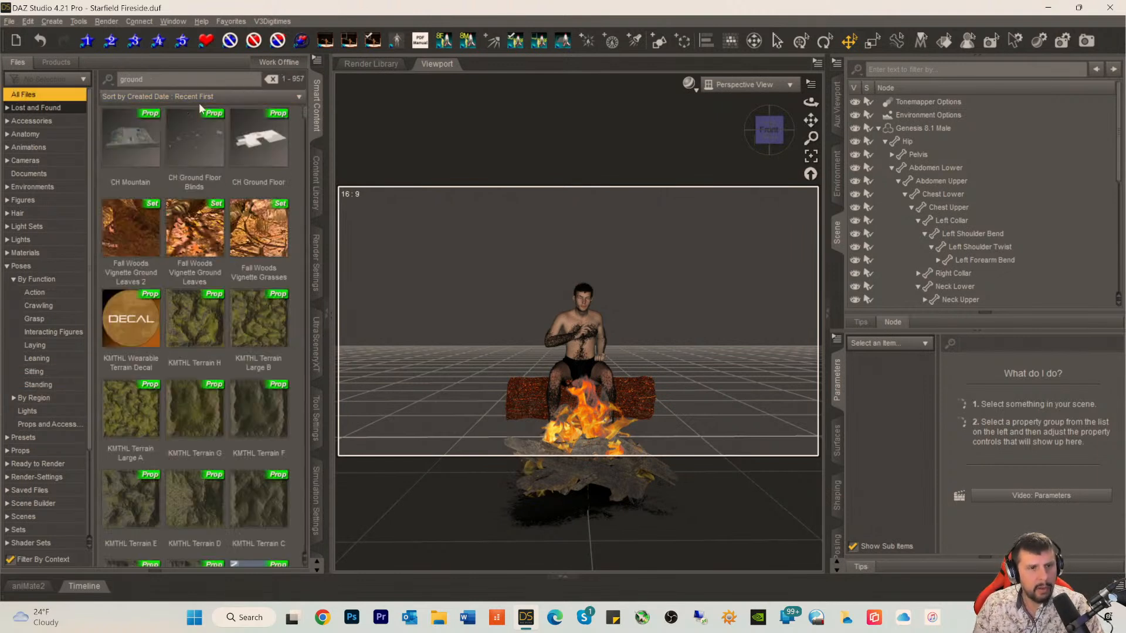
scroll(209, 308, down, 3)
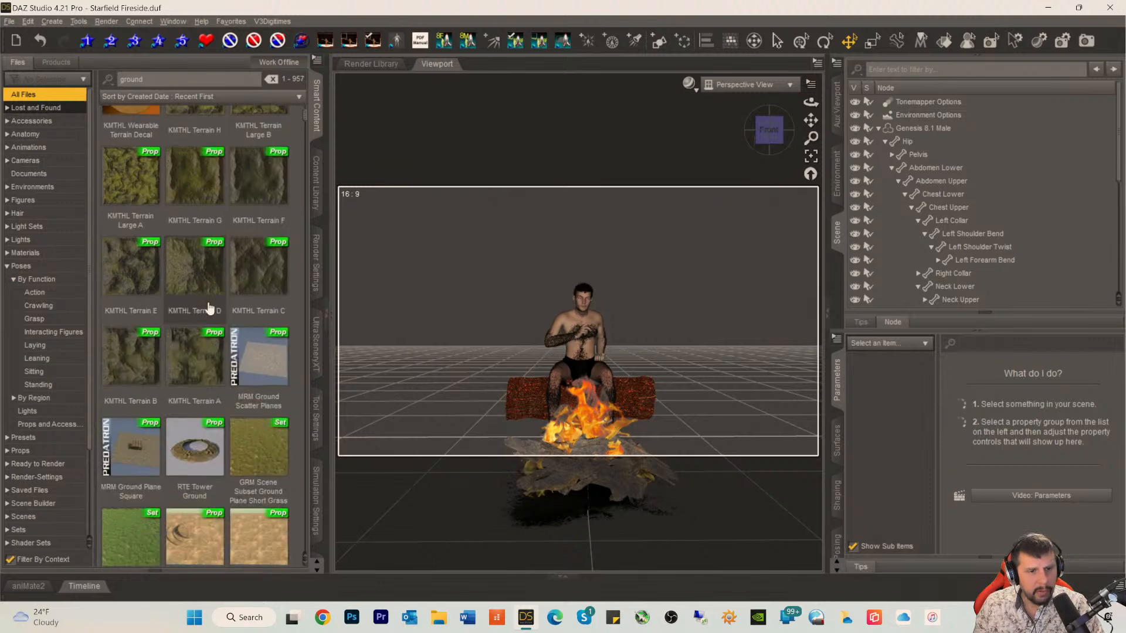
scroll(211, 305, down, 5)
scroll(220, 290, up, 2)
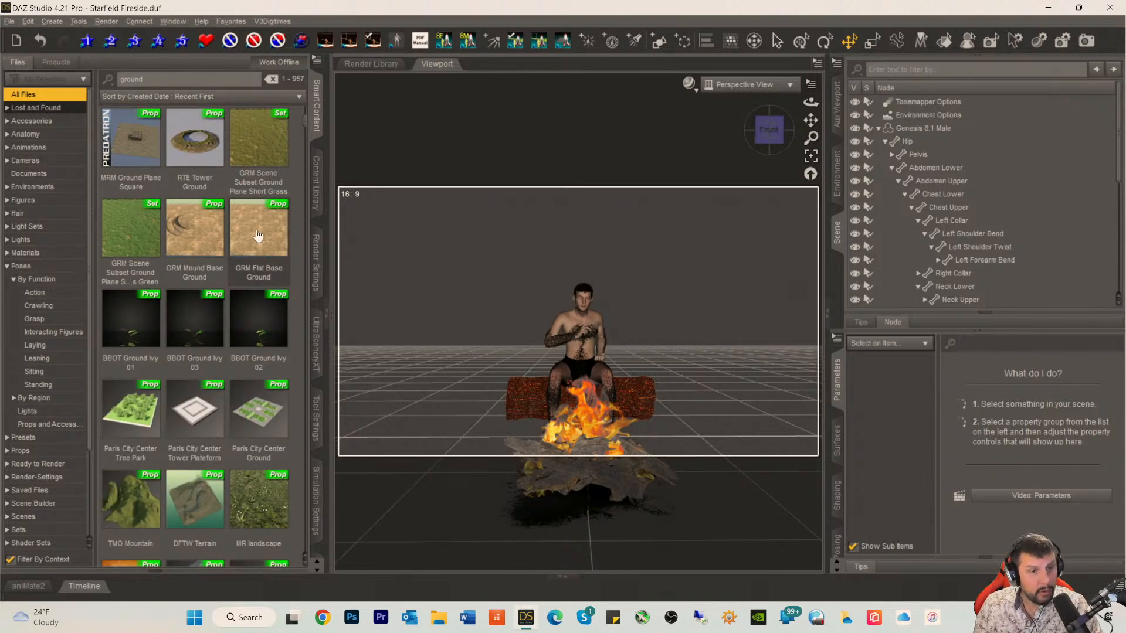
scroll(256, 236, down, 3)
mouse_move(258, 238)
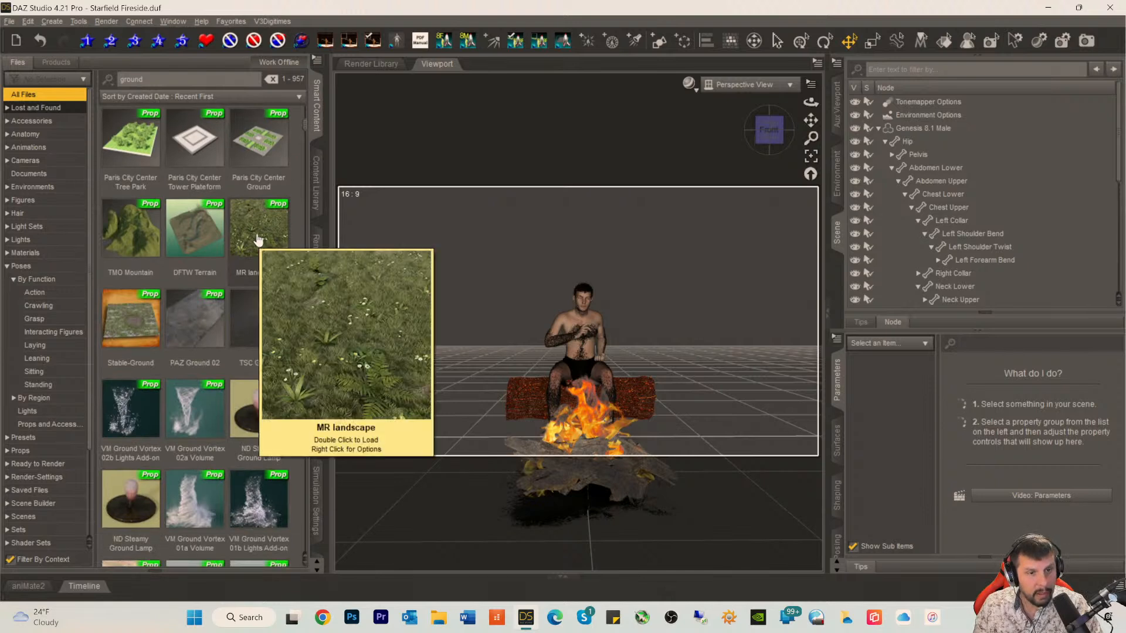
double_click(258, 238)
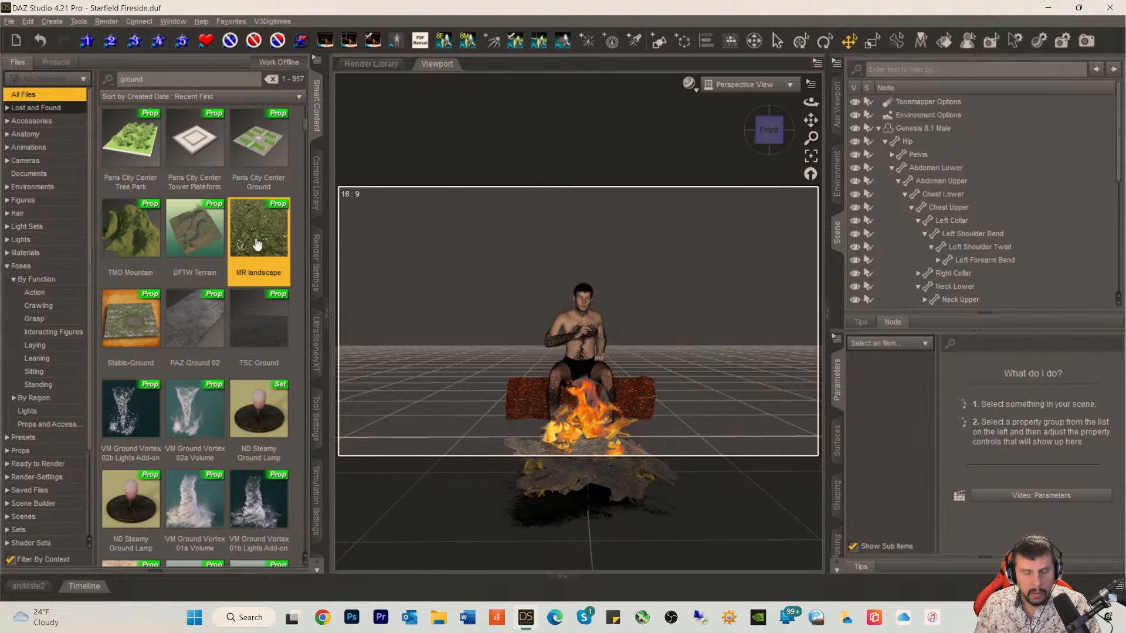
mouse_move(256, 244)
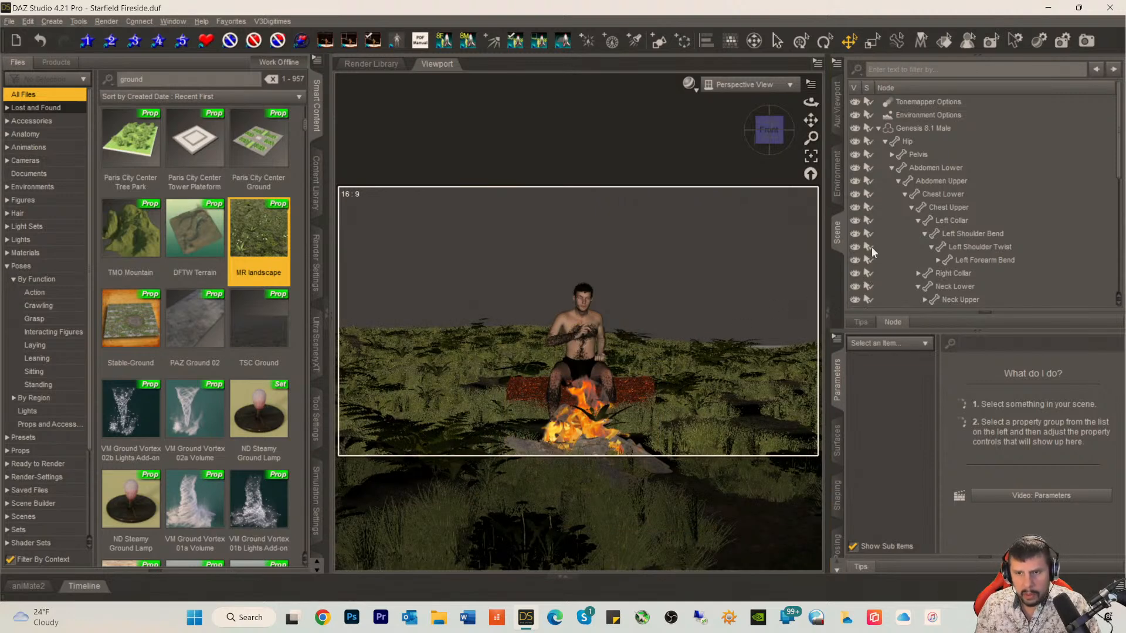
Step: Lower the MR landscape to about -7.06 on Y so the log and campfire sit above the grass
scroll(923, 132, down, 15)
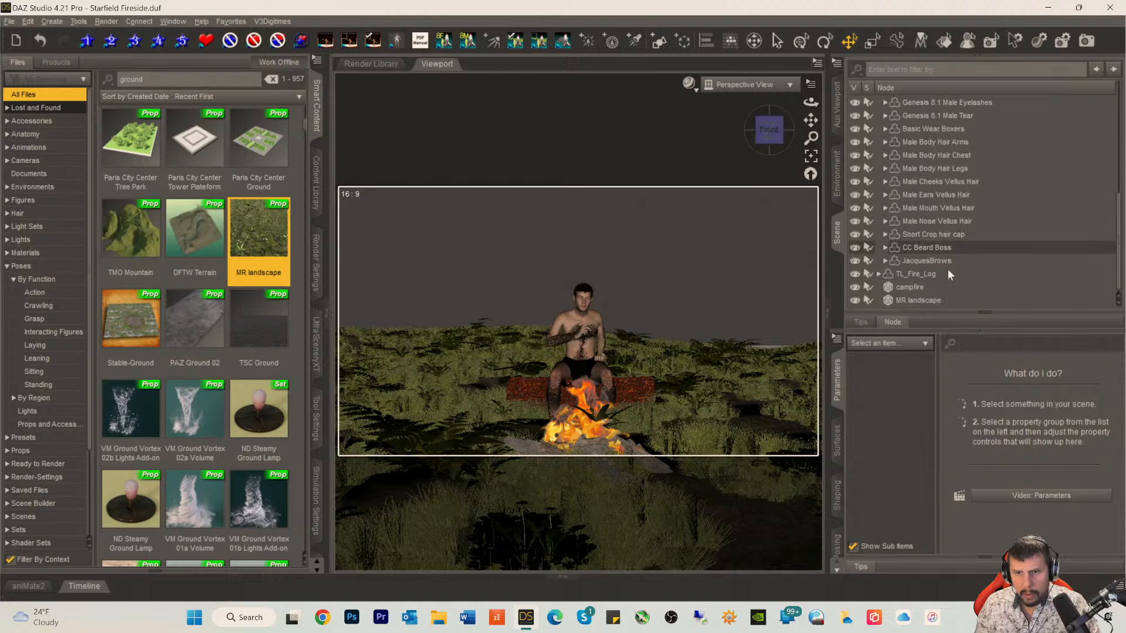
click(892, 300)
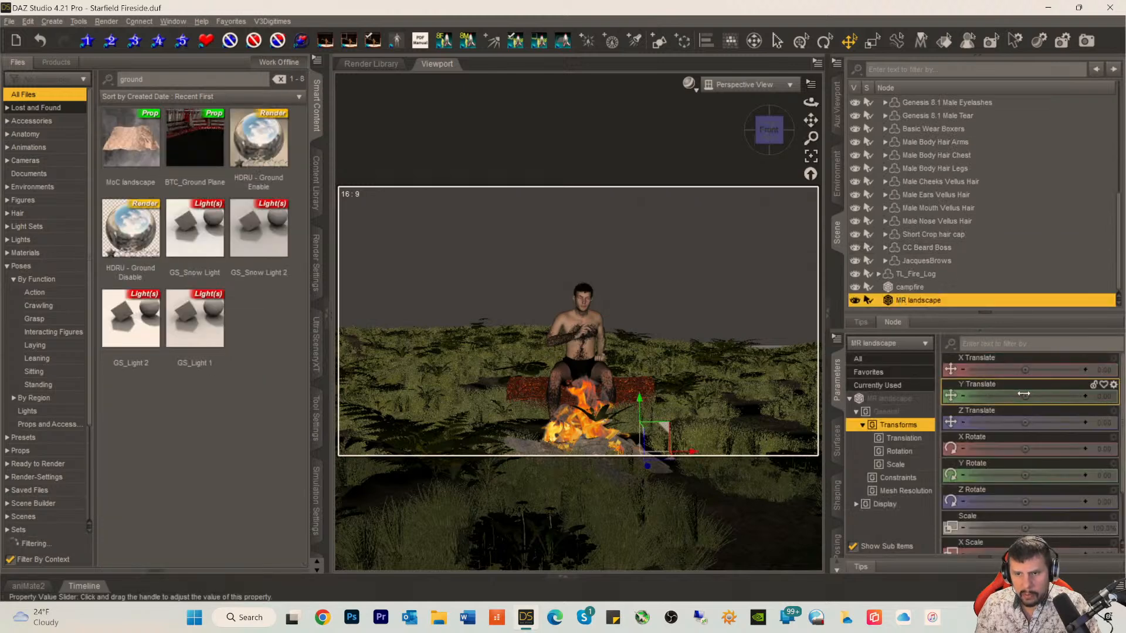
drag(1024, 396, 1012, 396)
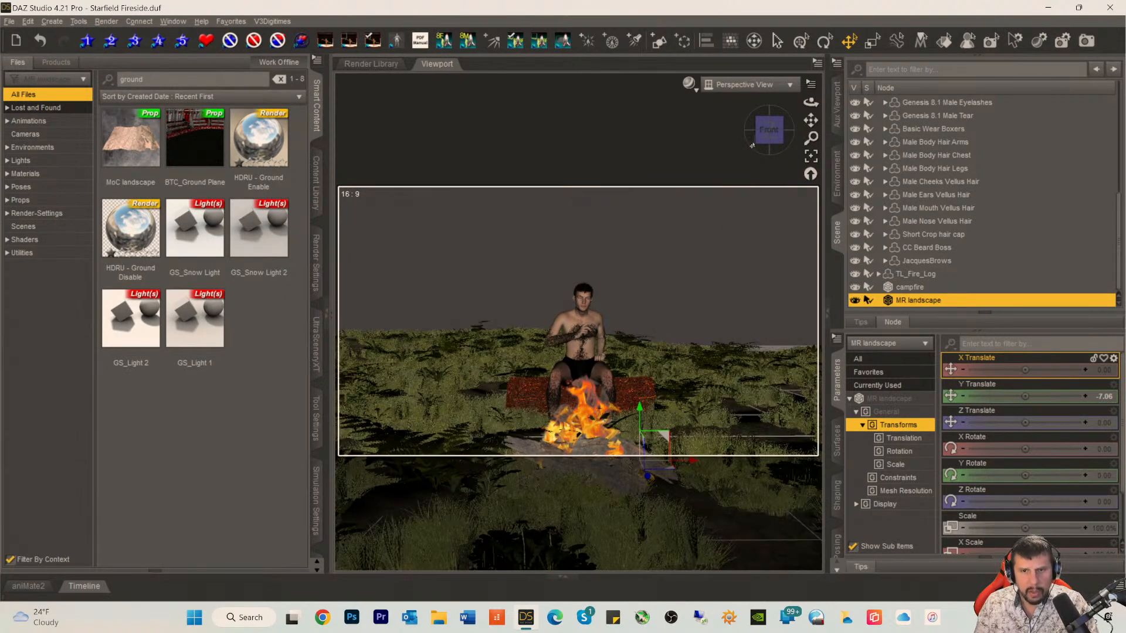
Step: Check the lowered landscape around the figure and preview the scene with Iray shading
drag(765, 141, 740, 140)
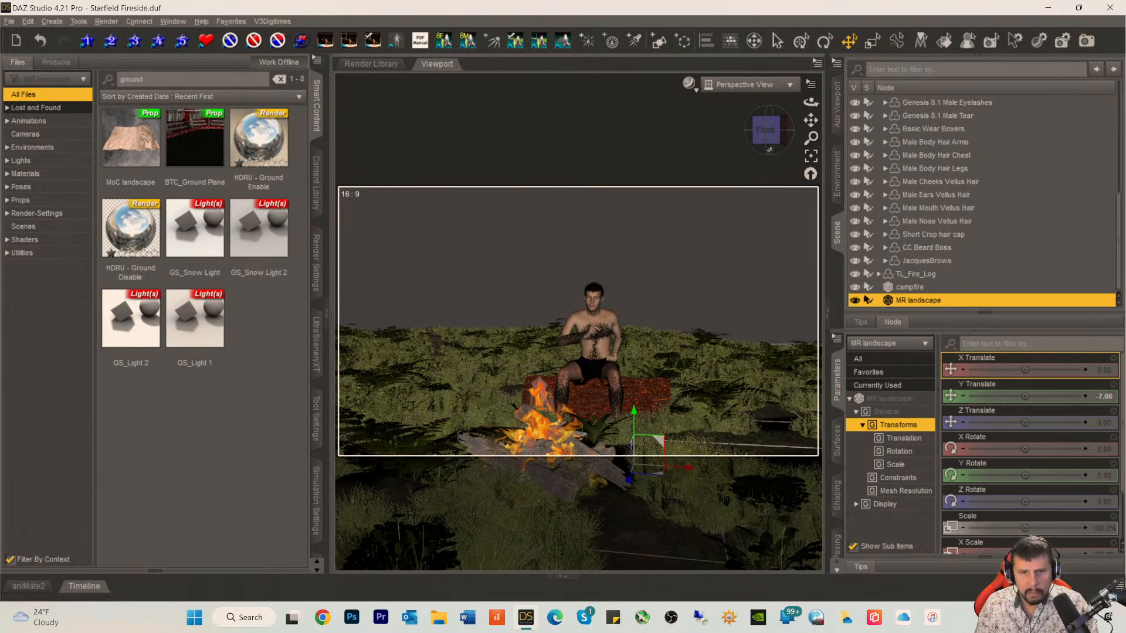
drag(767, 131, 765, 132)
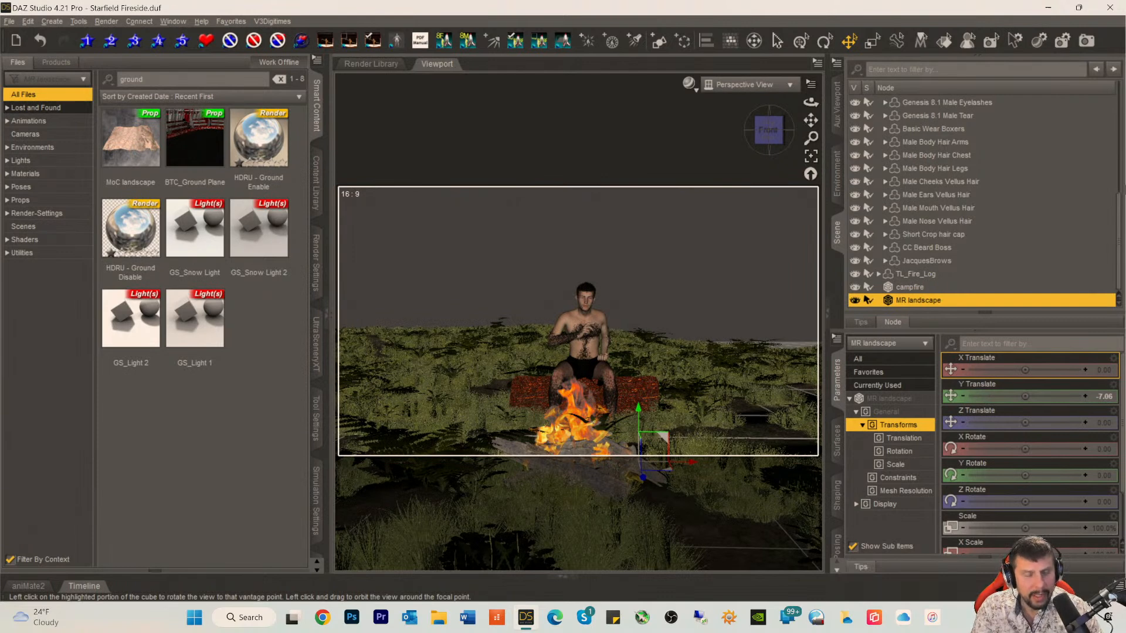
key(ctrl+0)
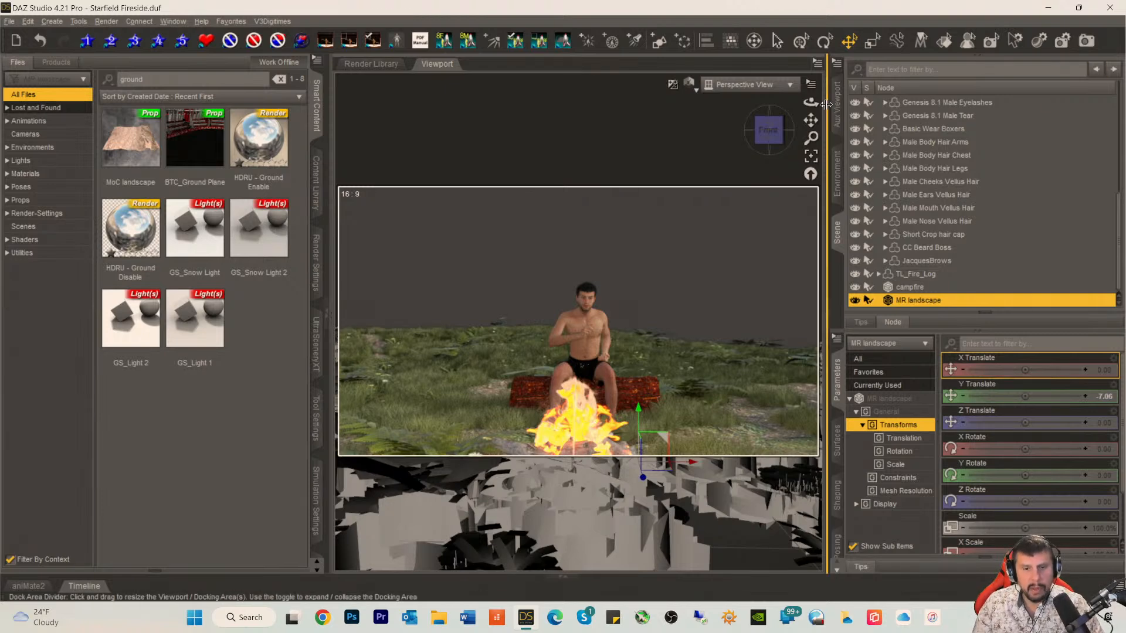
Step: Set the Environment Mode in the Environment Options to Scene Only
click(907, 274)
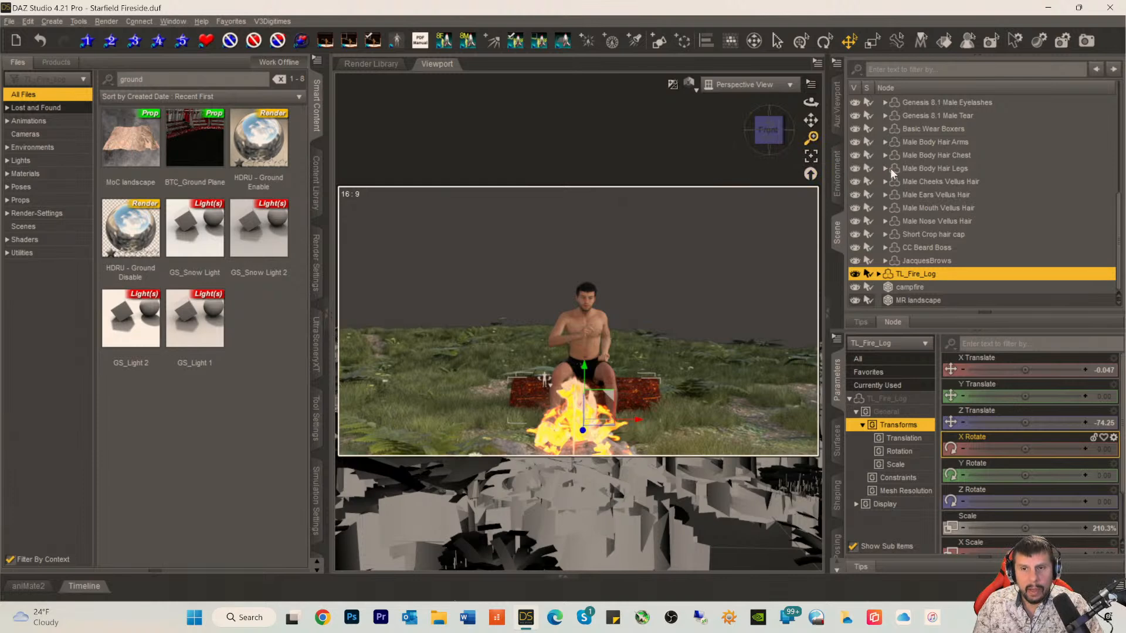
scroll(947, 187, up, 10)
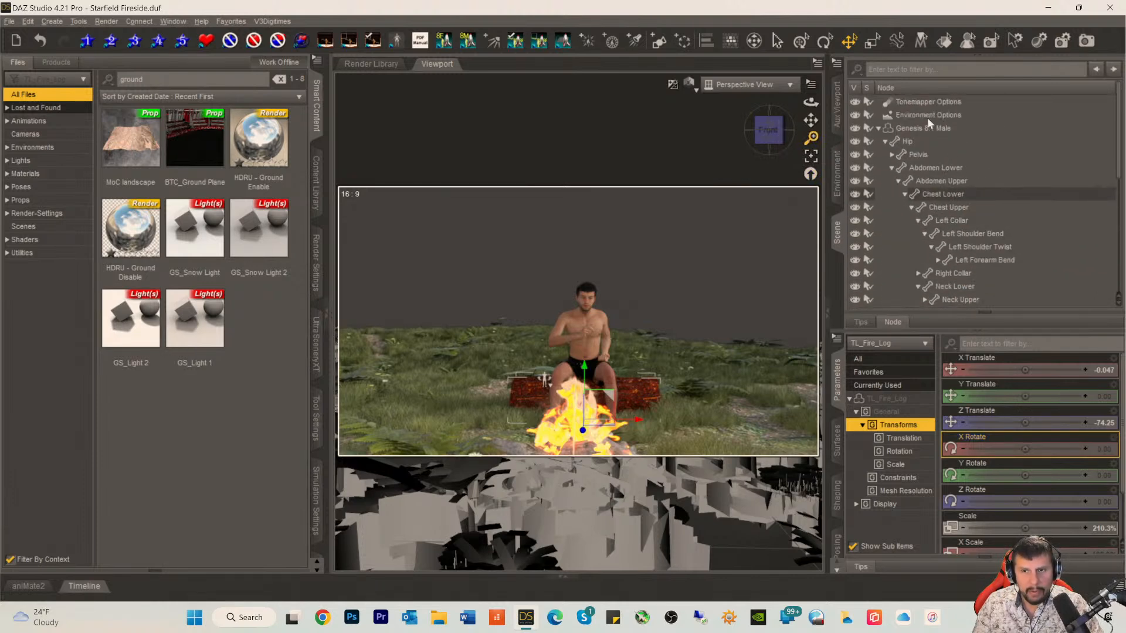
click(925, 116)
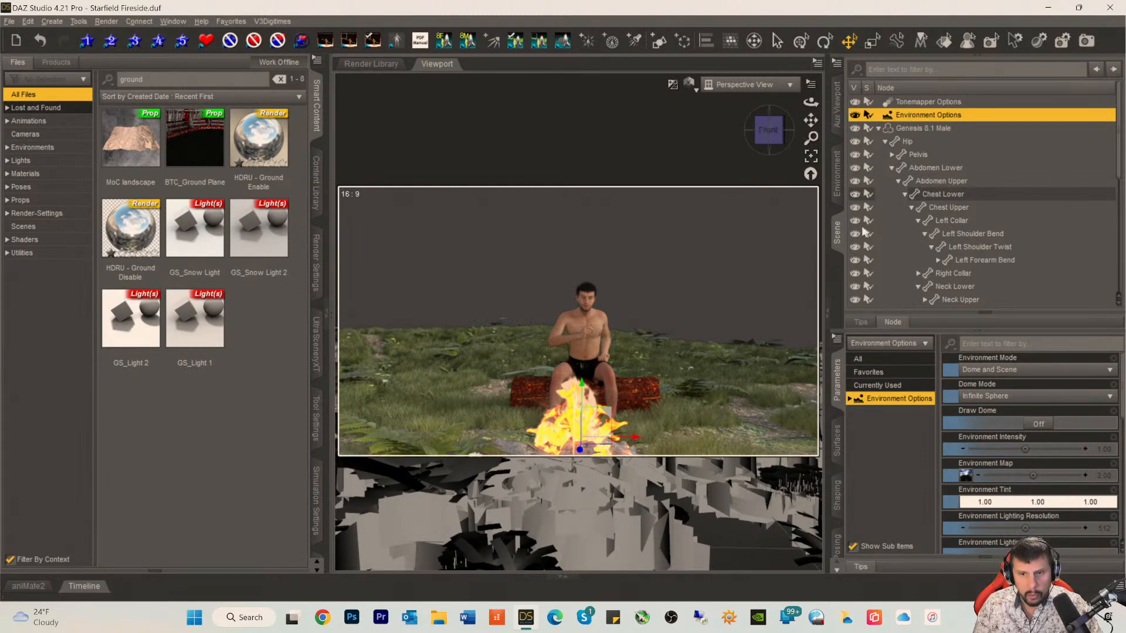
click(836, 175)
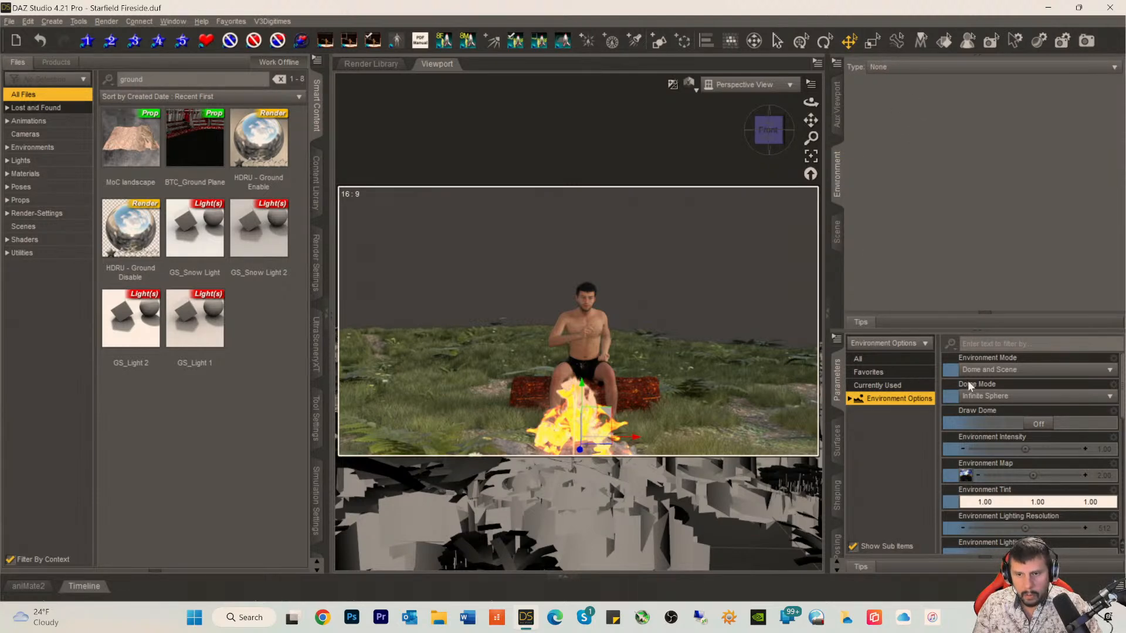
click(983, 374)
click(985, 421)
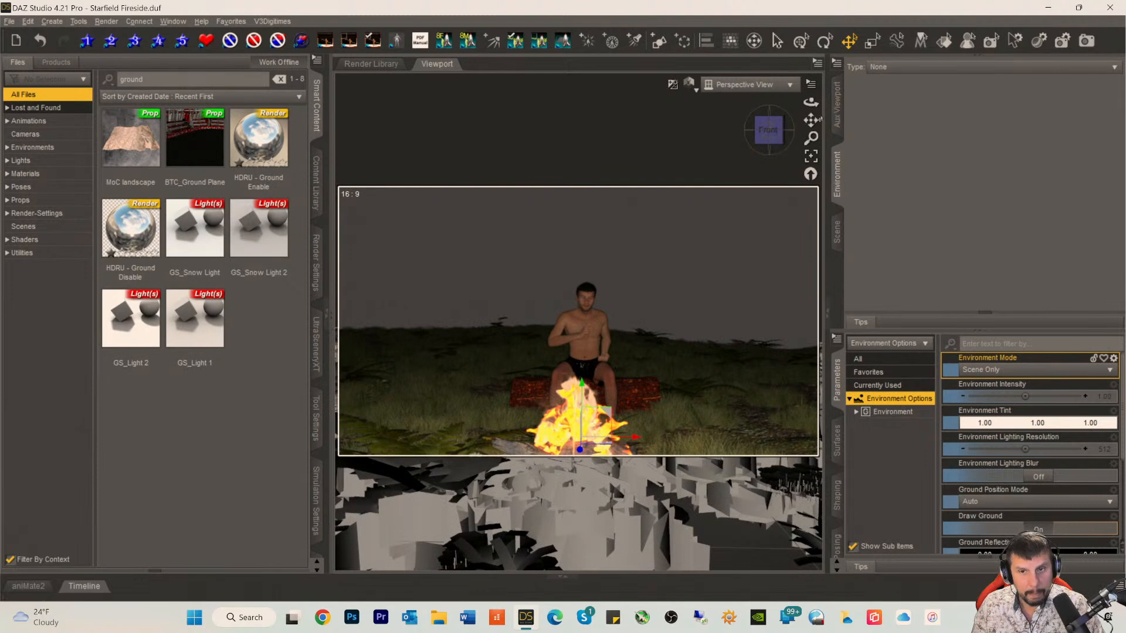
Step: Create a spotlight with its default name and look through it with the viewport in texture-shaded display
drag(811, 120, 808, 110)
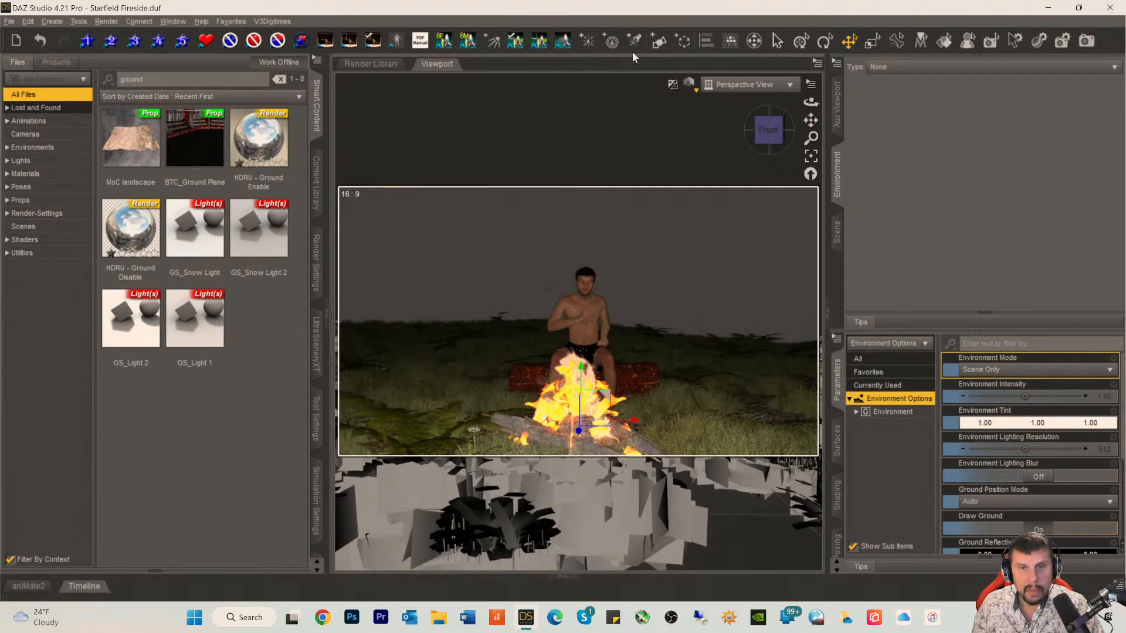
click(634, 41)
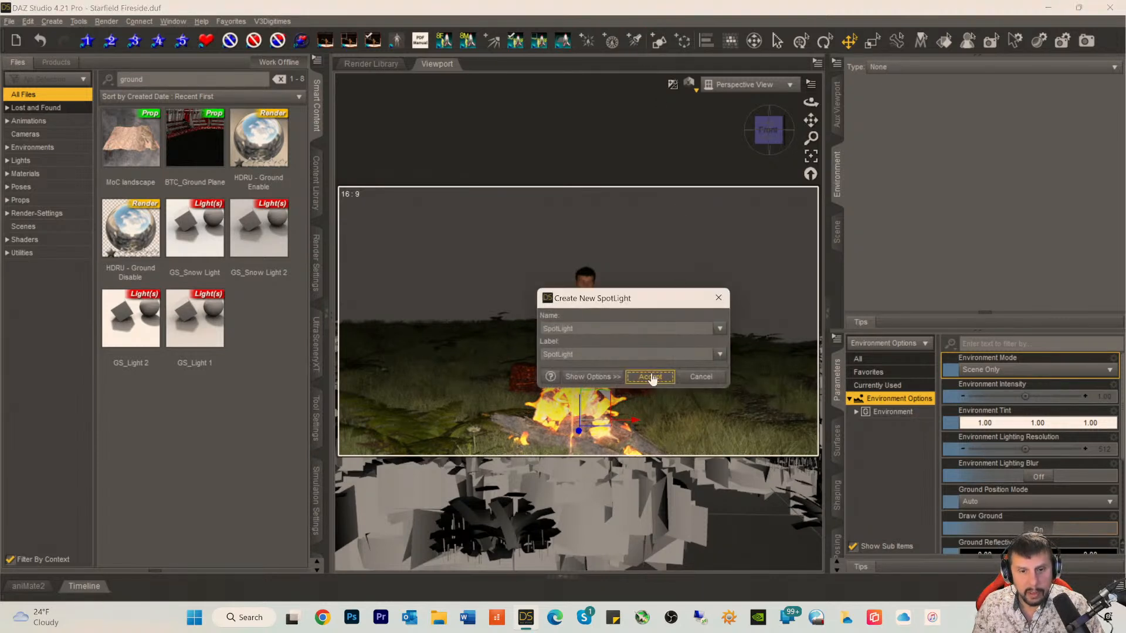
click(651, 376)
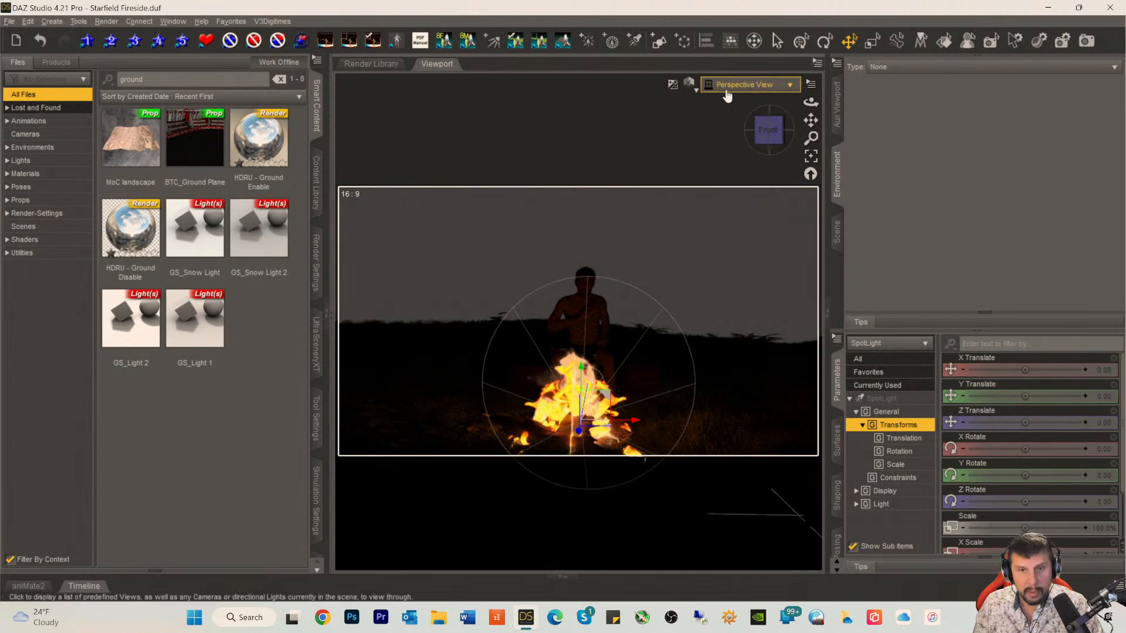
click(748, 85)
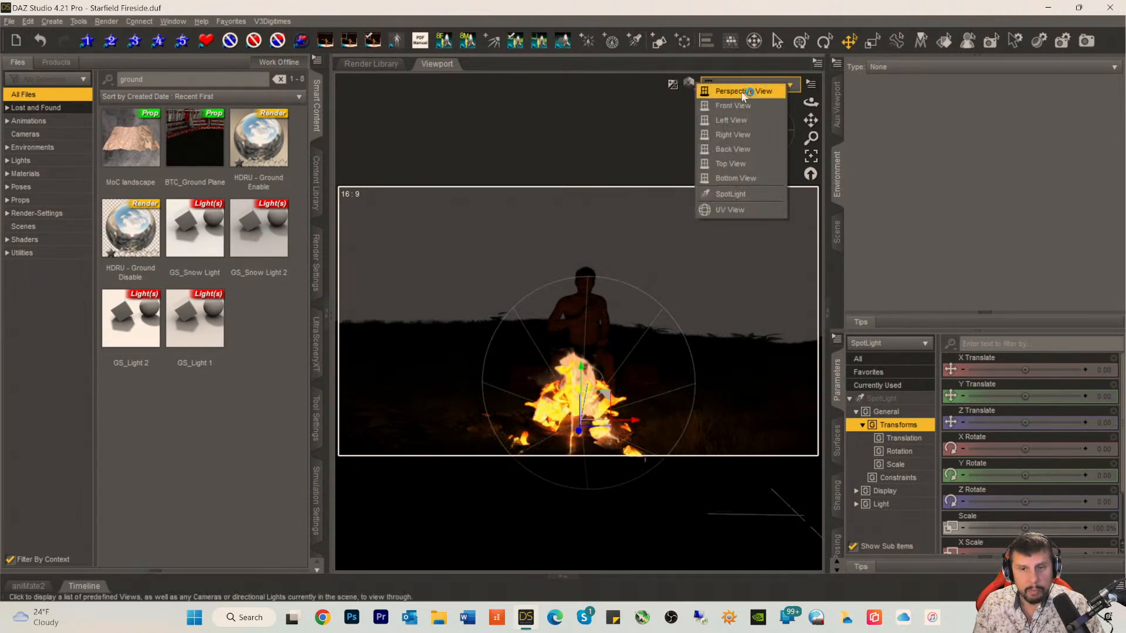
click(727, 194)
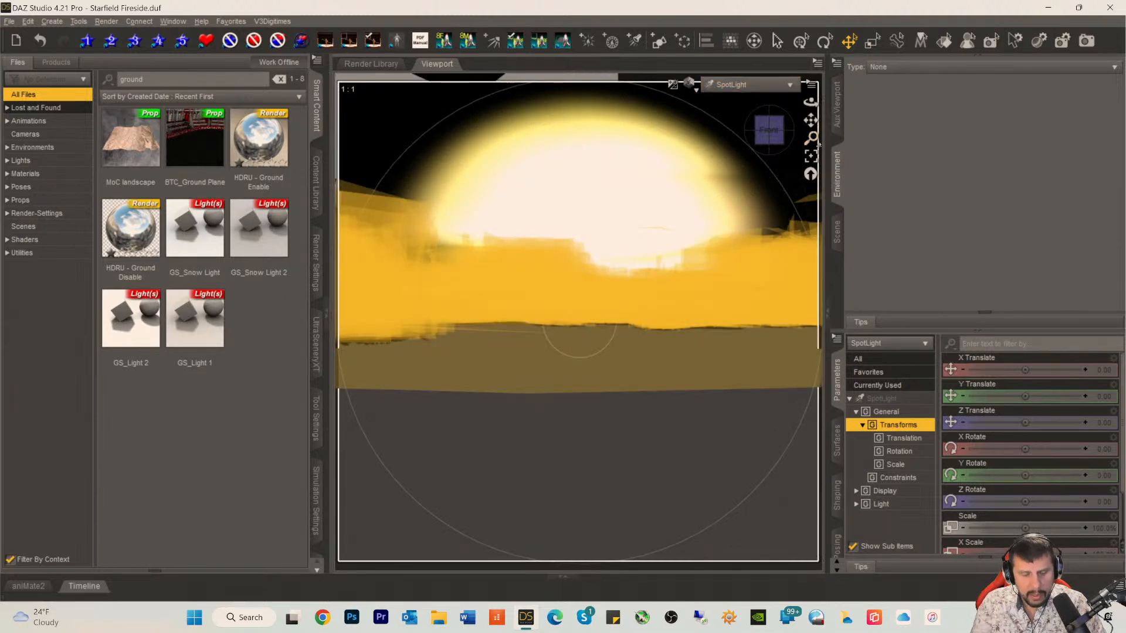
key(ctrl+9)
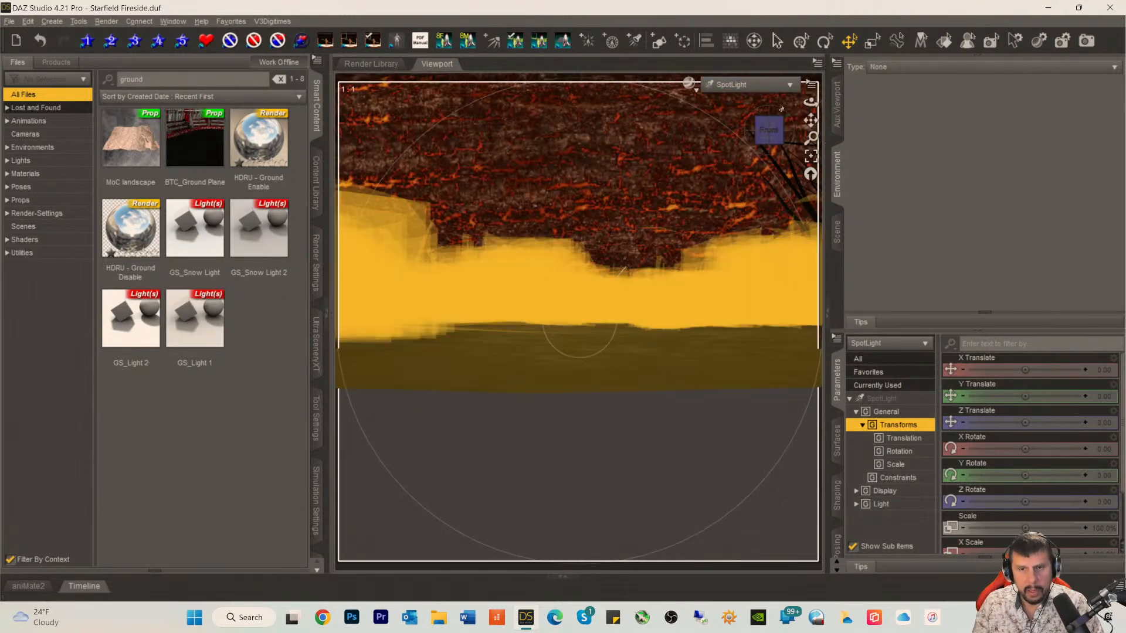
Step: Aim the spotlight down at the seated figure from about X -66.70, Y 144.54, Z 207.31, rotated about -14.44 on X and Y
drag(807, 121, 807, 208)
scroll(713, 213, down, 5)
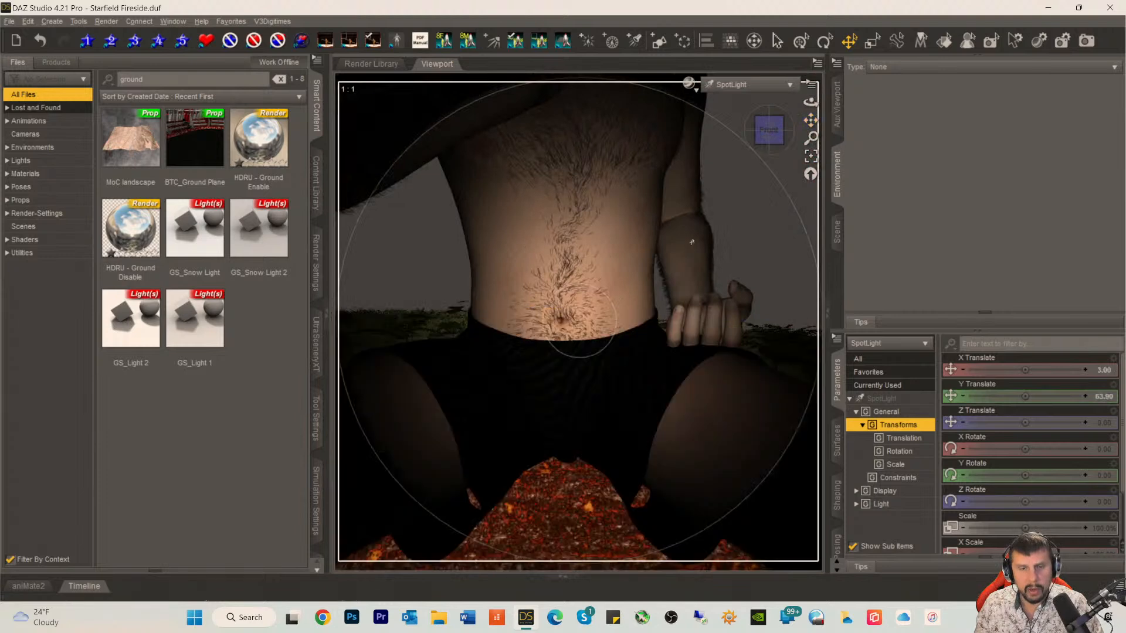
scroll(690, 208, down, 10)
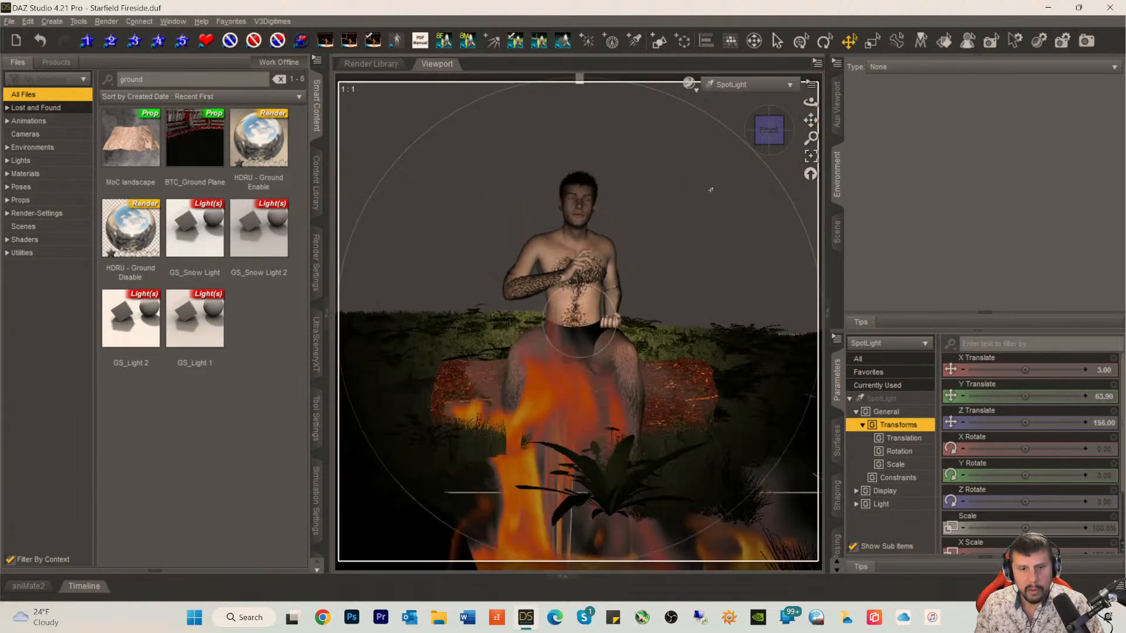
scroll(737, 176, down, 5)
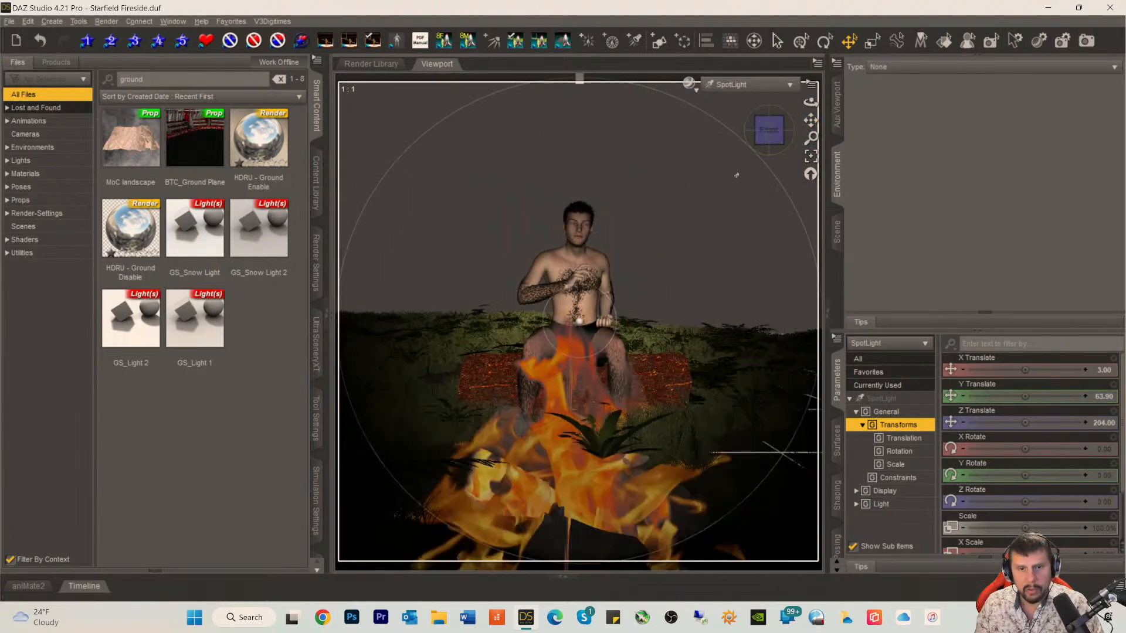
drag(765, 144, 833, 176)
drag(775, 134, 772, 142)
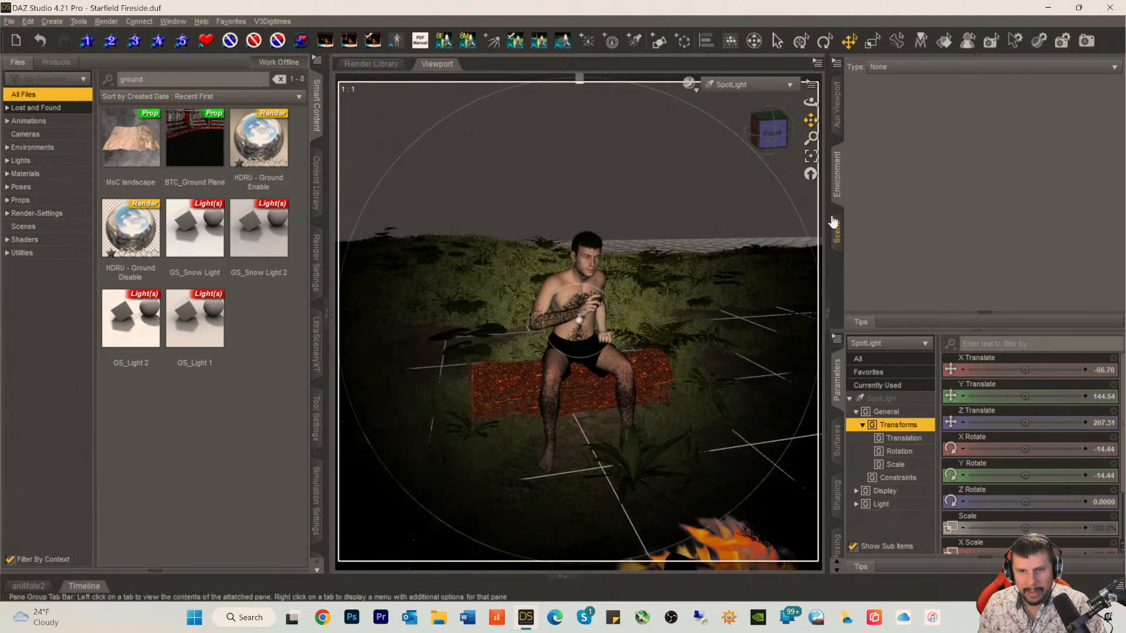
Step: Reposition the spotlight to about X -105.98, Y 187.61, Z 179.36, rotated about -20.05 on X and -24.75 on Y, and return to Perspective View
click(836, 235)
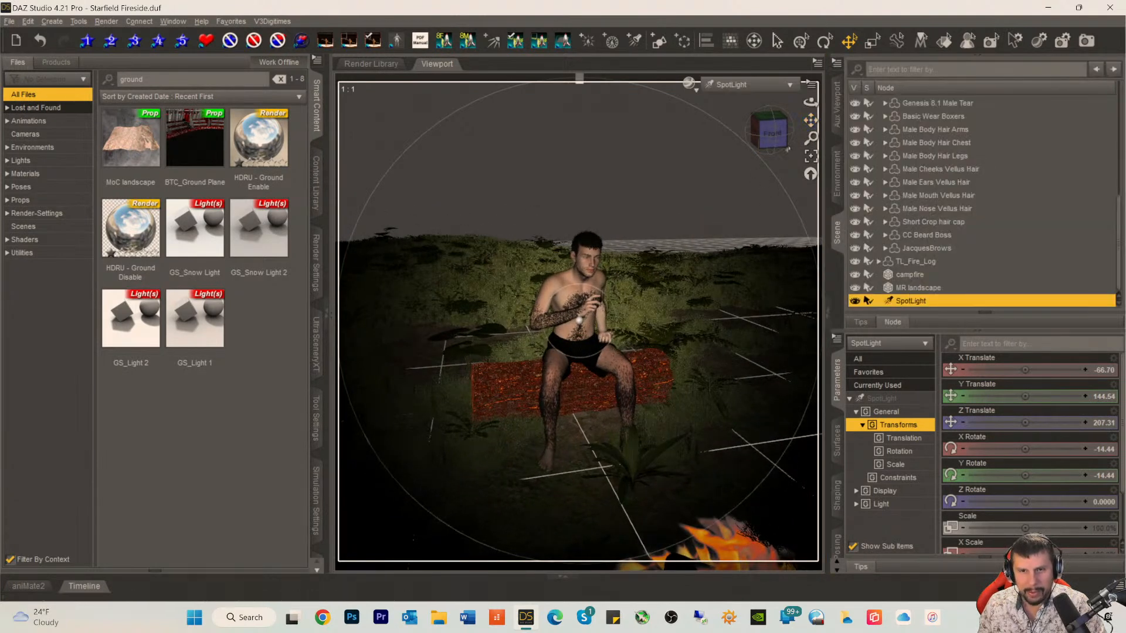
mouse_move(811, 120)
mouse_down()
mouse_move(832, 148)
mouse_move(796, 146)
mouse_move(824, 132)
mouse_up()
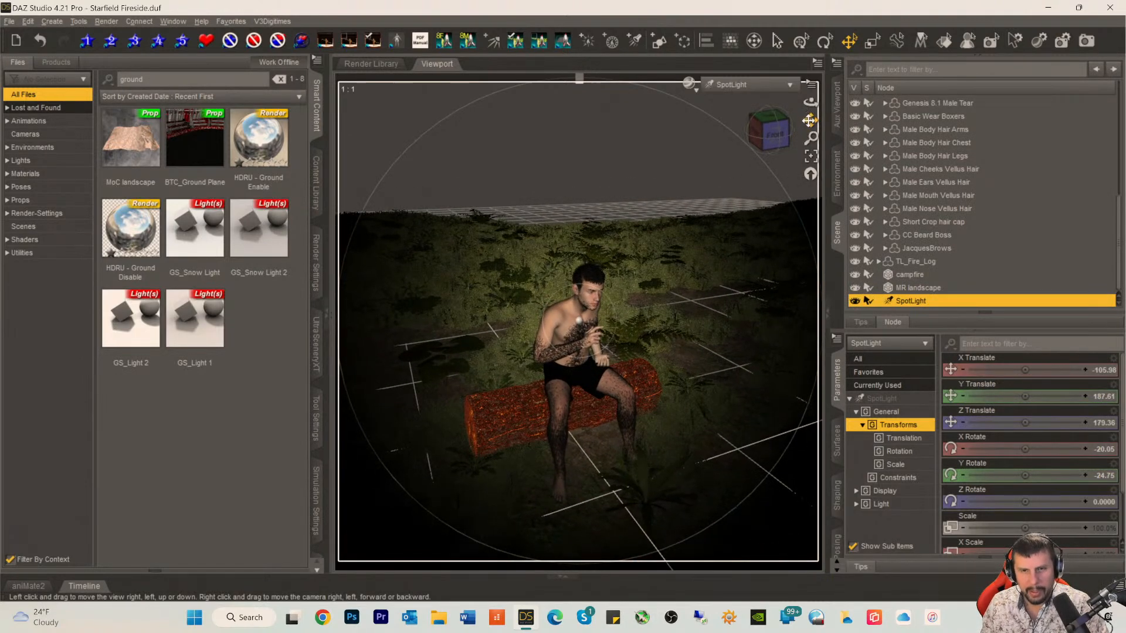
click(726, 86)
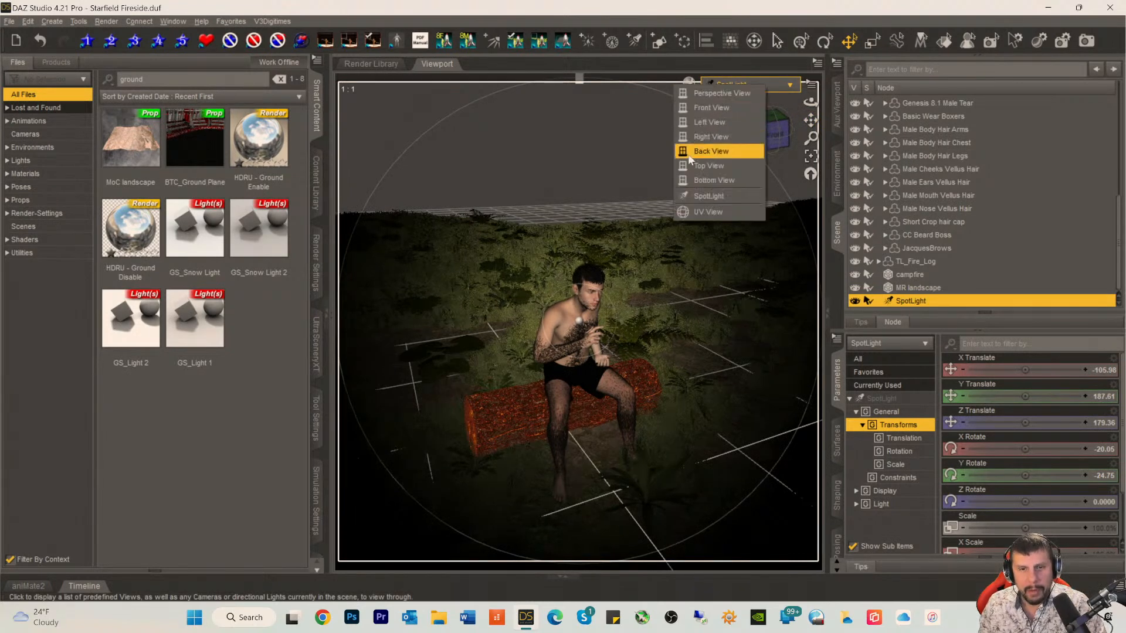
click(707, 101)
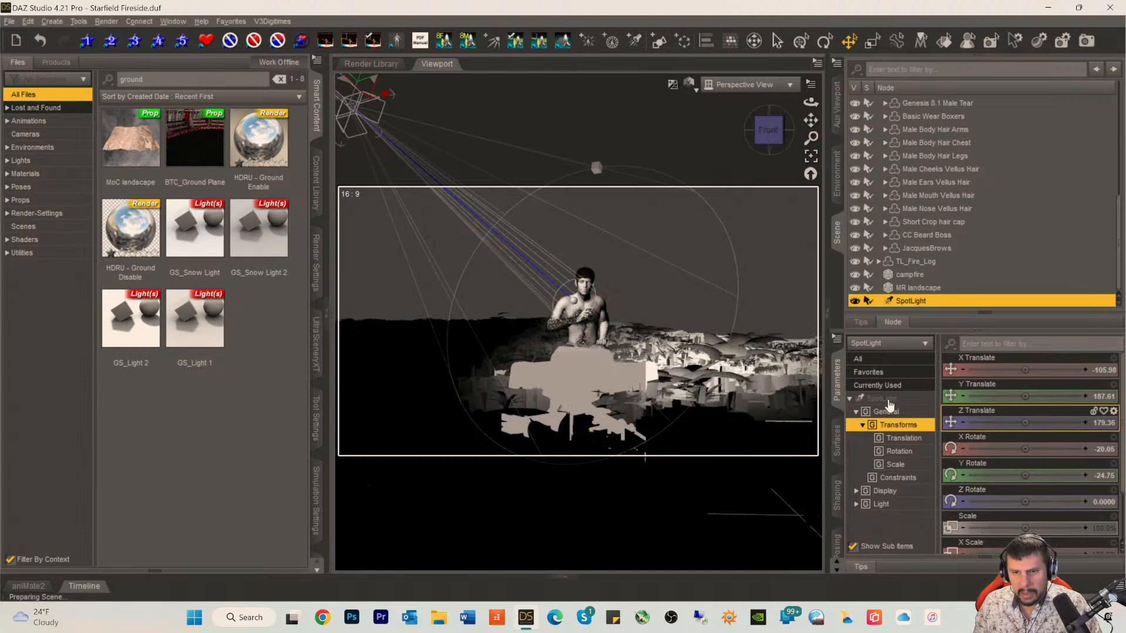
Step: Show all of the spotlight's parameters and collapse the Genesis 8.1 Male hierarchy in the scene list
click(888, 399)
scroll(933, 190, up, 6)
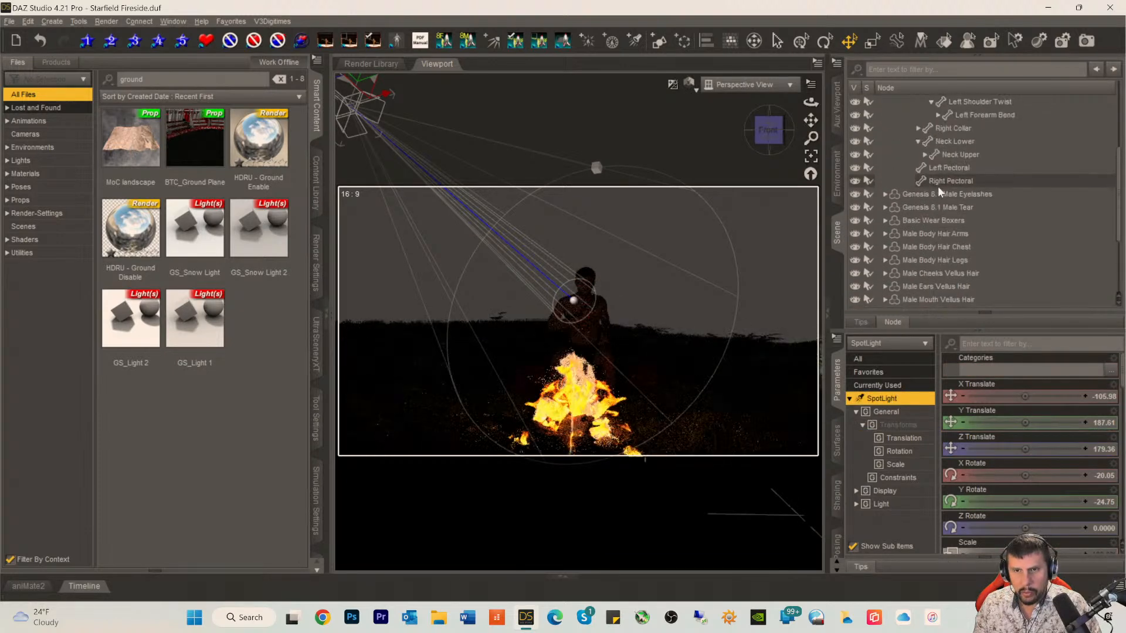
scroll(1002, 200, up, 1)
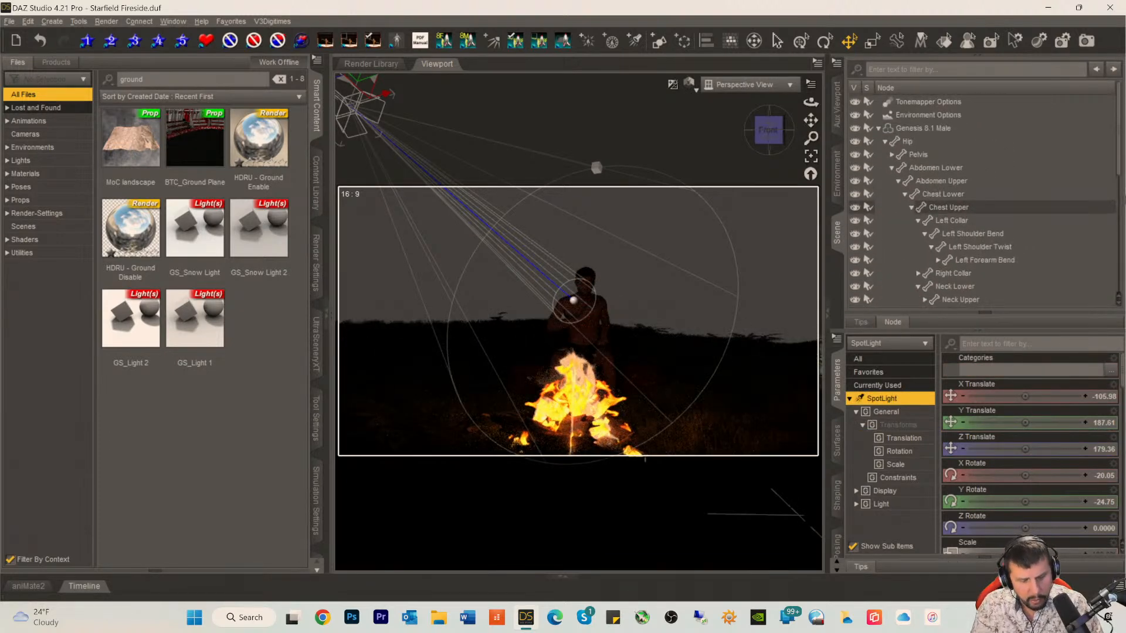
click(878, 128)
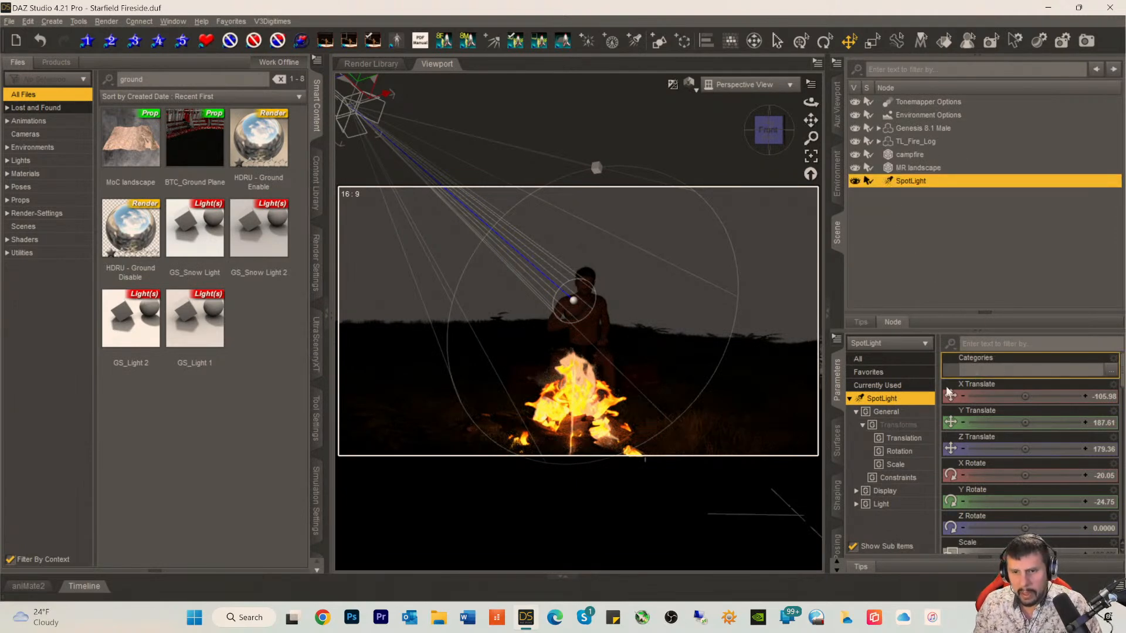
Step: Set the spotlight's Luminous Flux to 51500 lumens
scroll(1032, 457, down, 10)
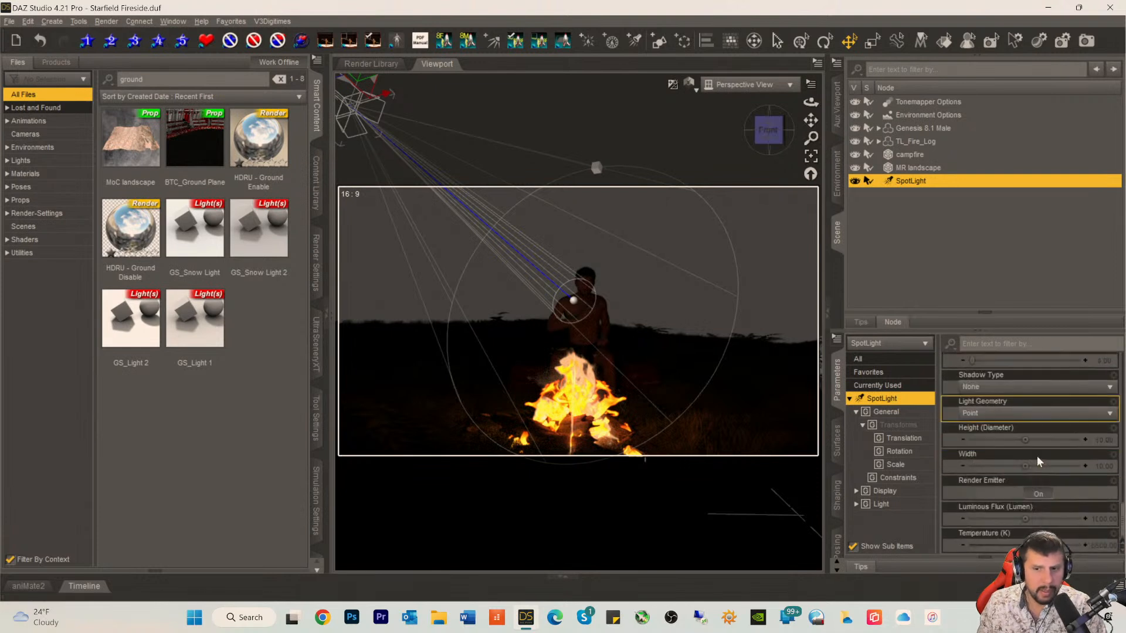
click(1098, 520)
click(1026, 519)
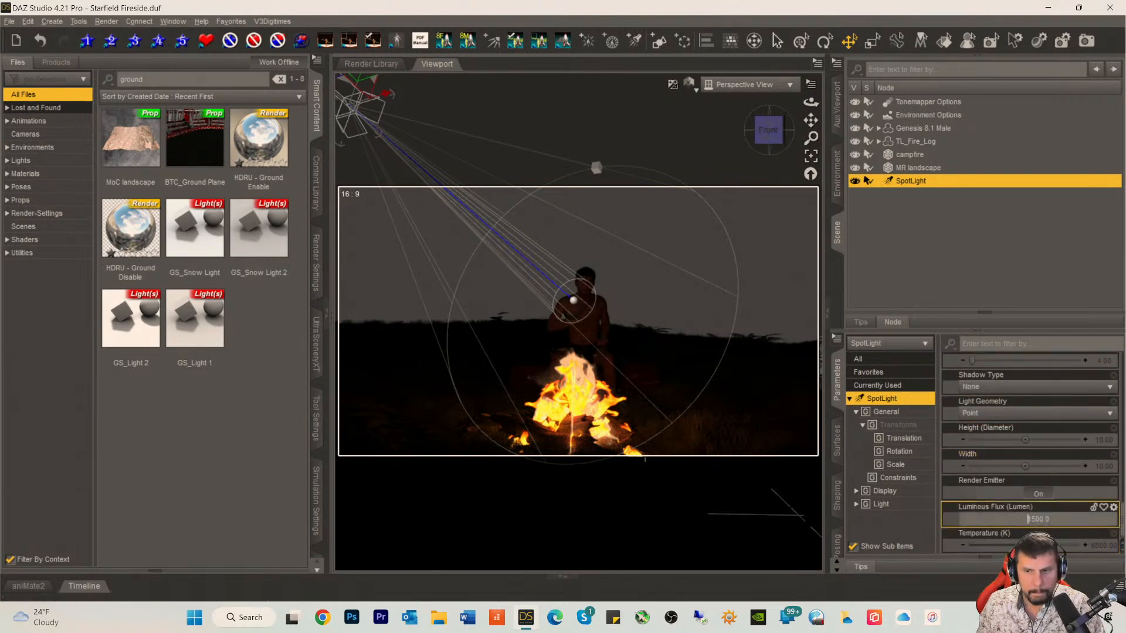
text(5)
key(Return)
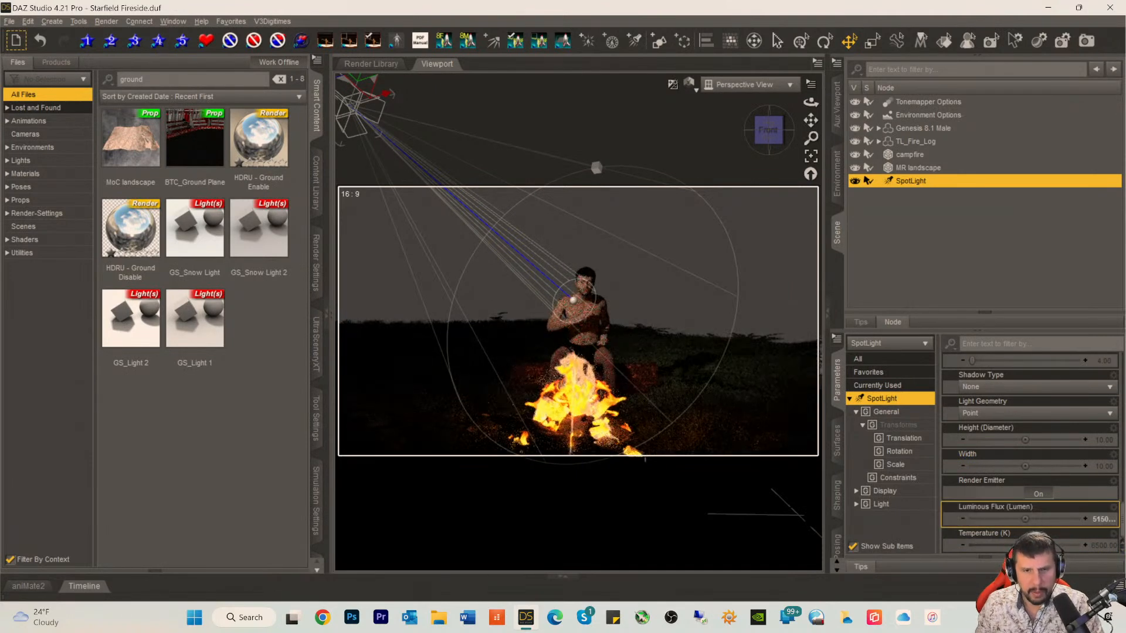
Step: Set the spotlight's Luminous Flux to 31500 lumens and lower its Temperature to about 4736.84 K
click(1096, 521)
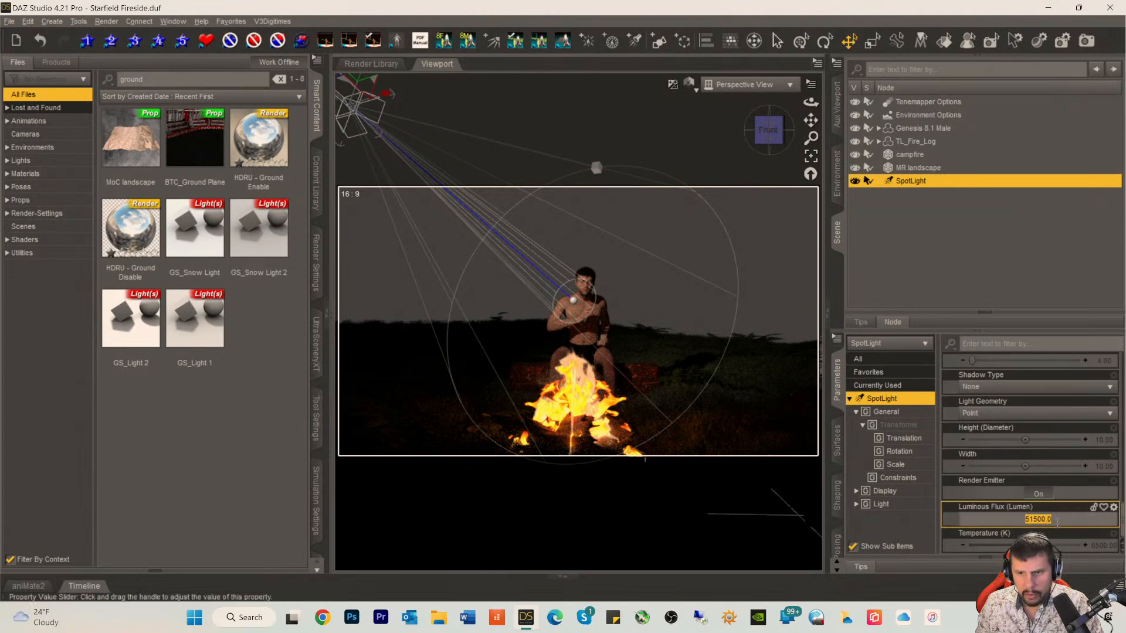
click(1027, 520)
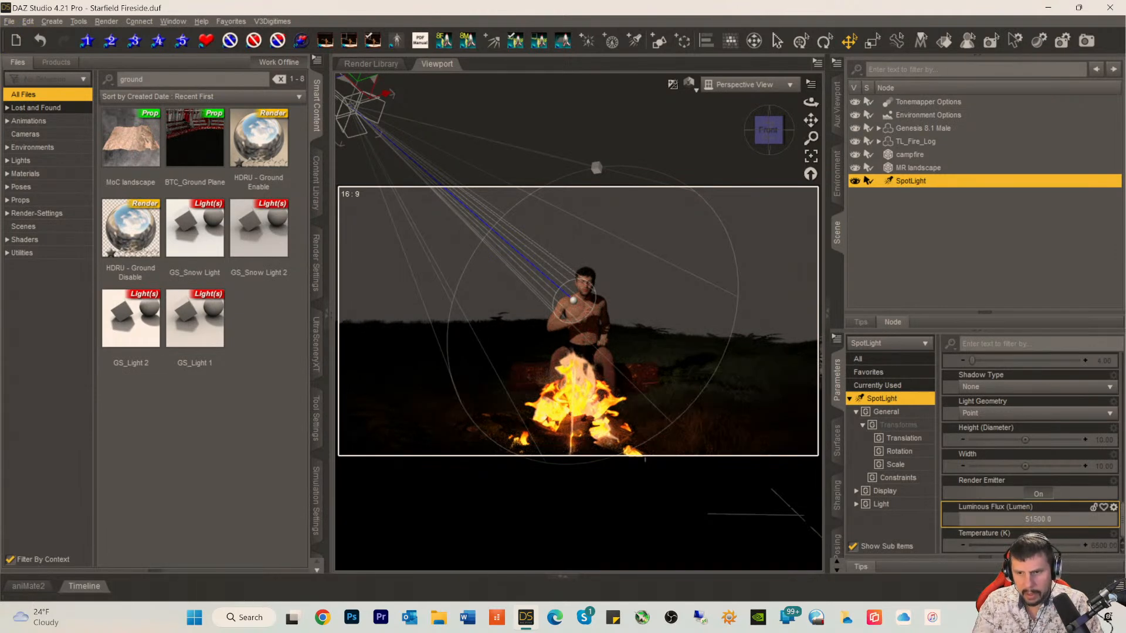
text(3)
key(Return)
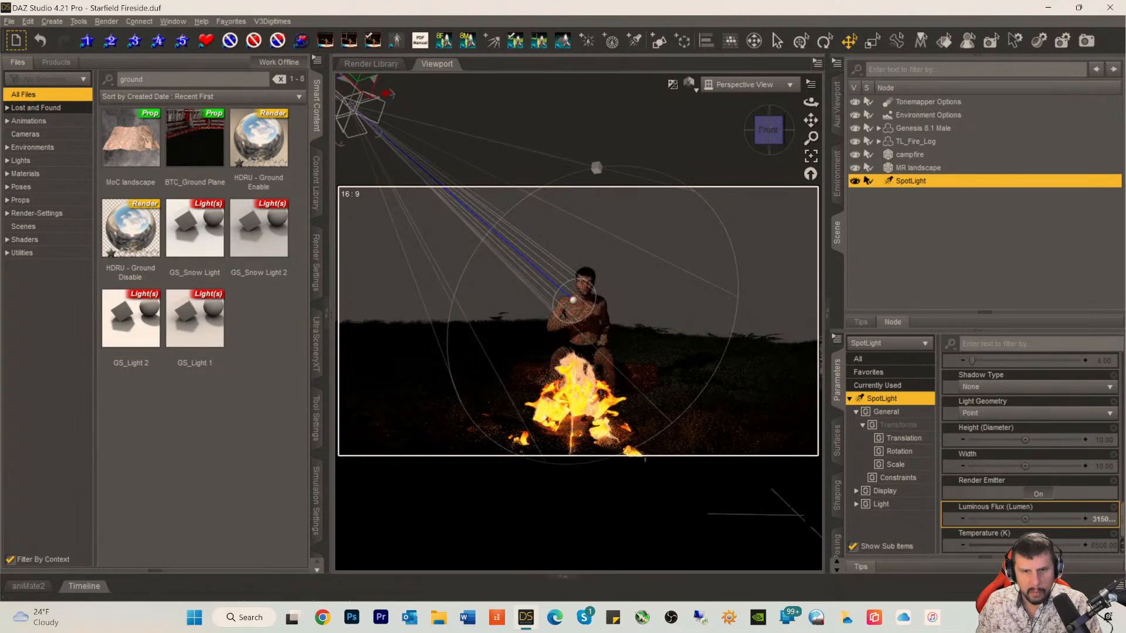
drag(1041, 545, 1022, 545)
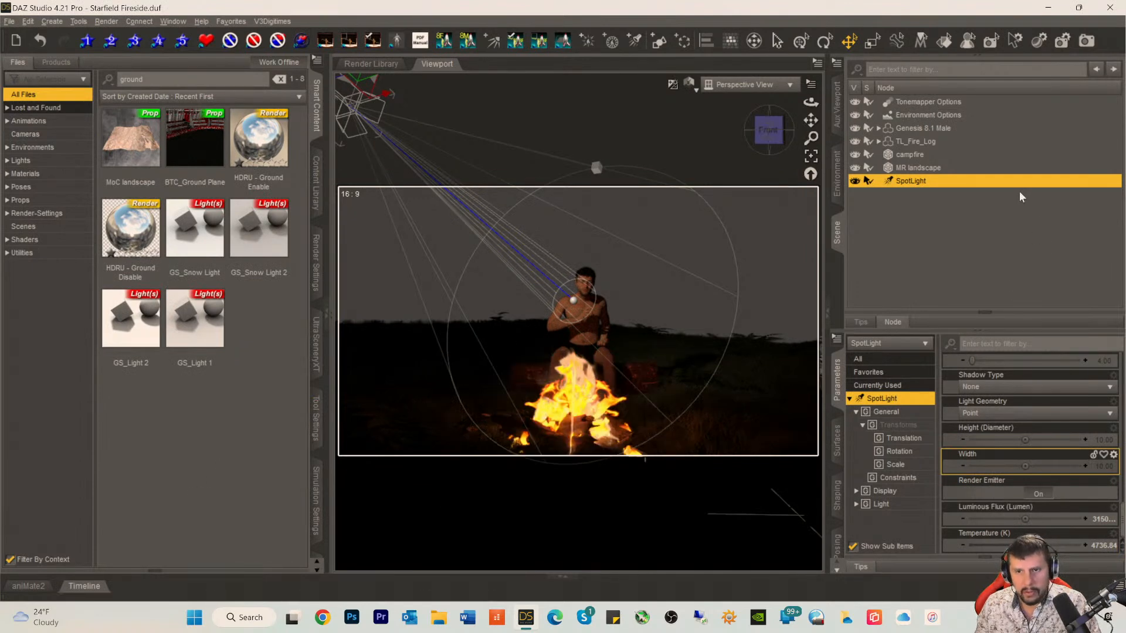
Step: Turn off Visible in Viewport in the spotlight's display settings
click(881, 492)
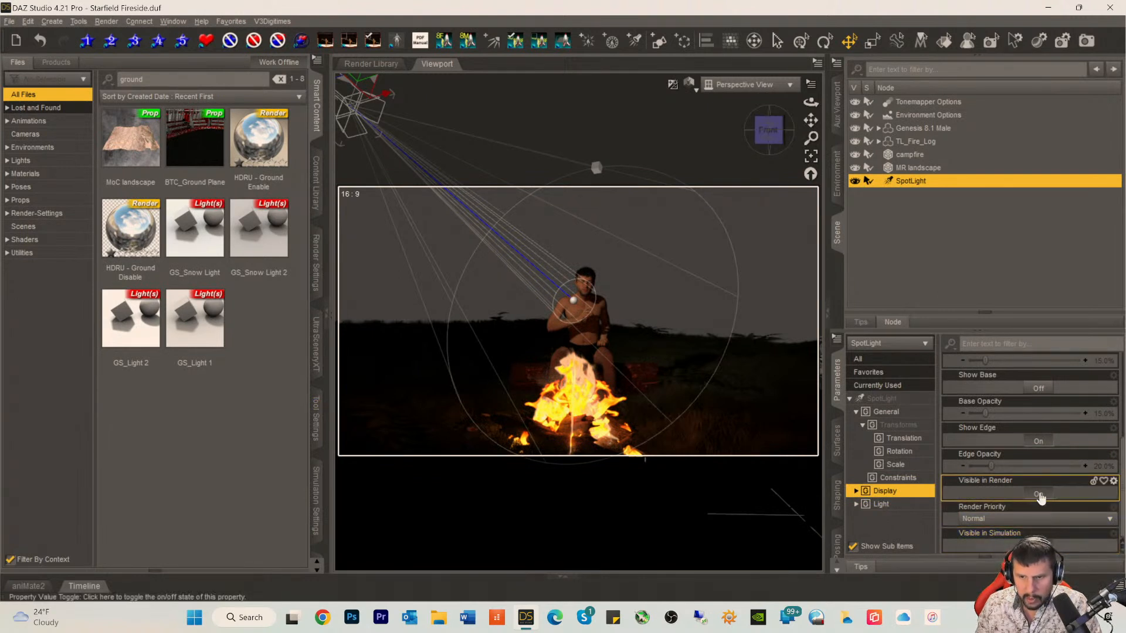
scroll(1042, 440, up, 3)
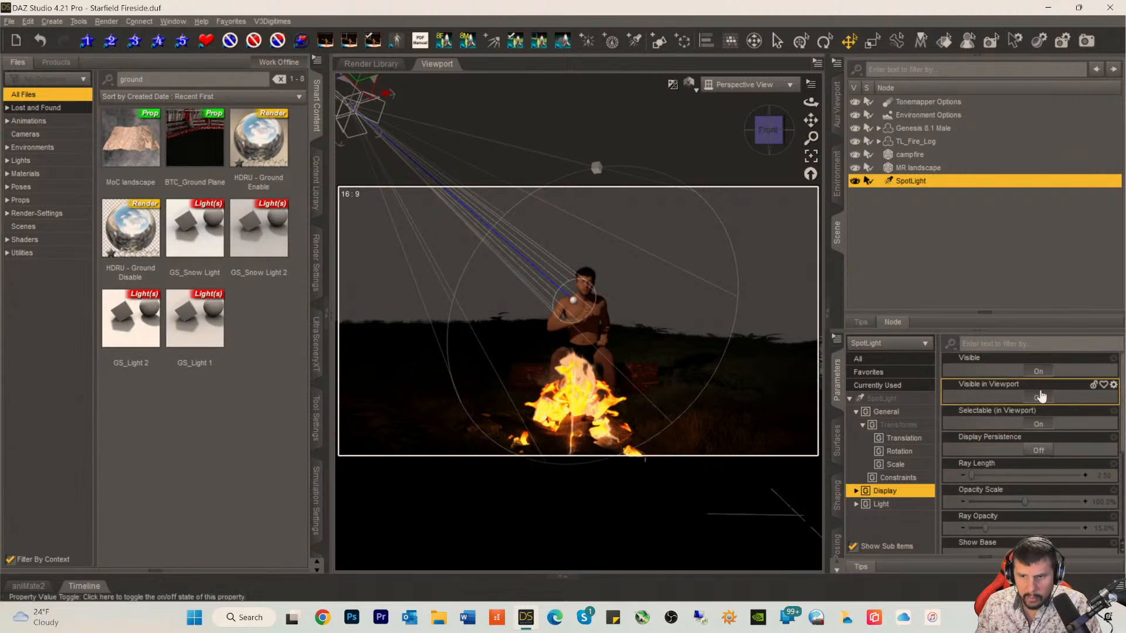
click(1041, 398)
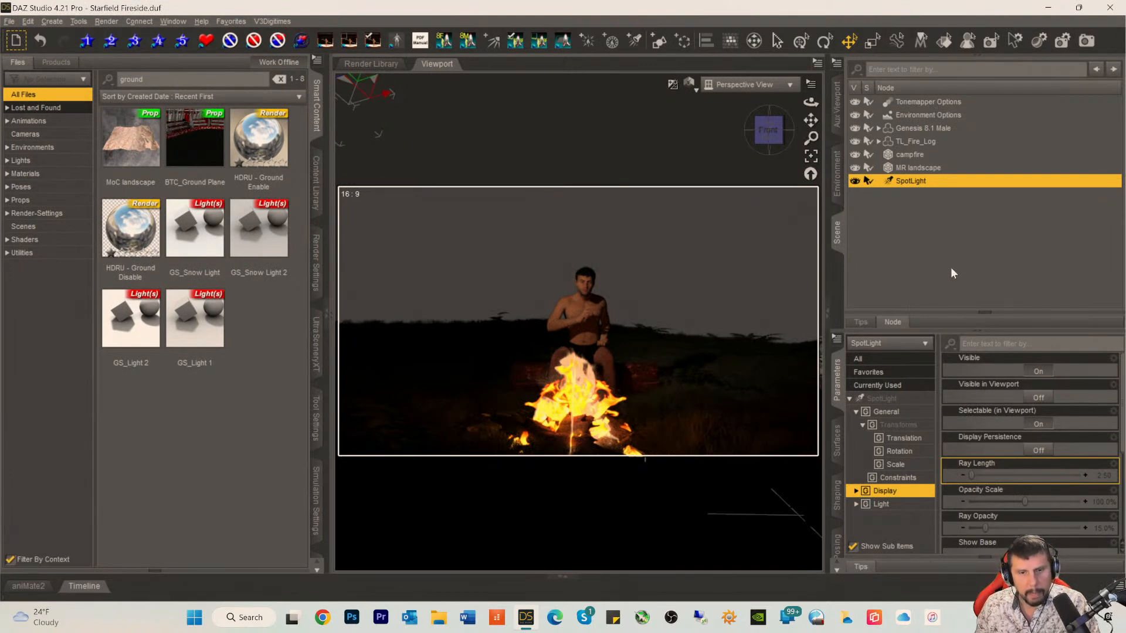
Step: Enlarge the viewport by narrowing the panes on both sides of it
drag(810, 120, 811, 95)
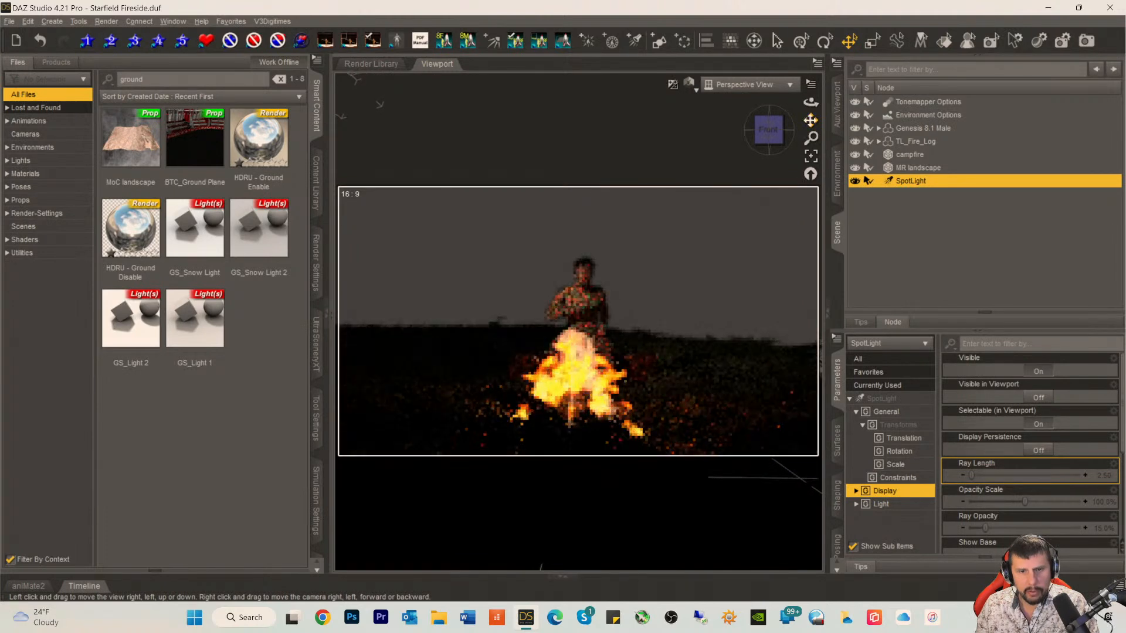
drag(770, 141, 782, 140)
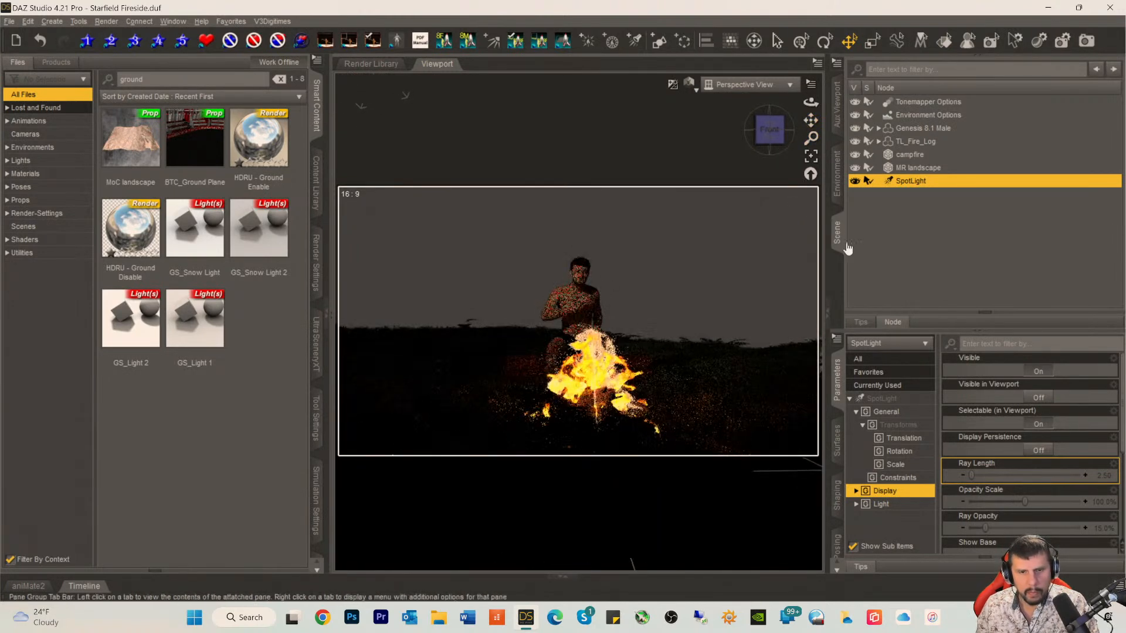
drag(772, 138, 765, 139)
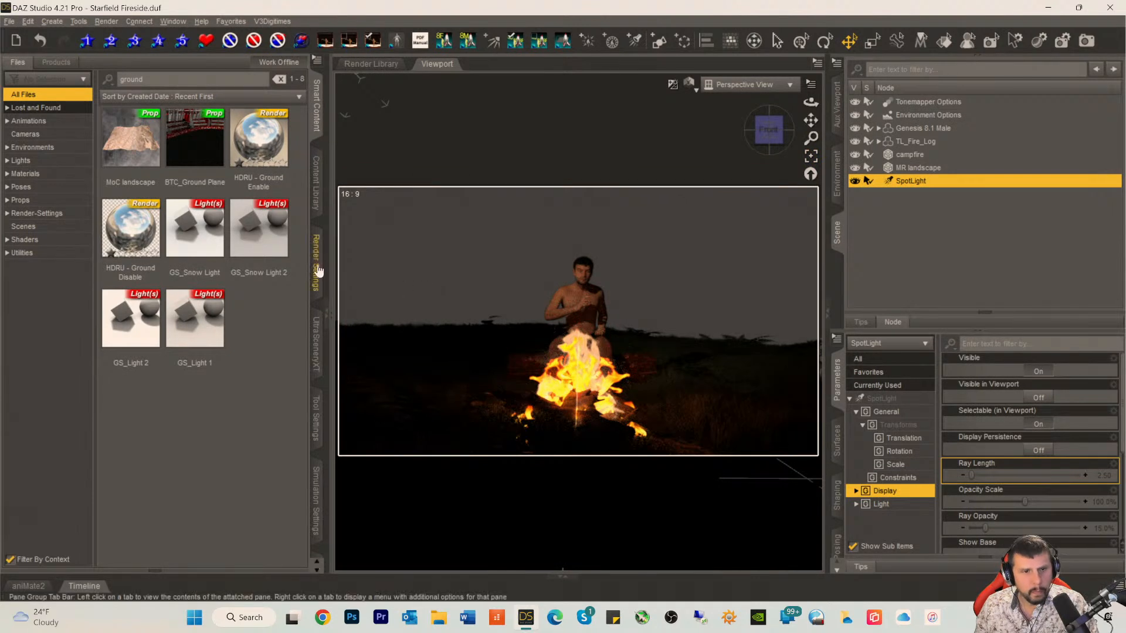
drag(329, 262, 300, 261)
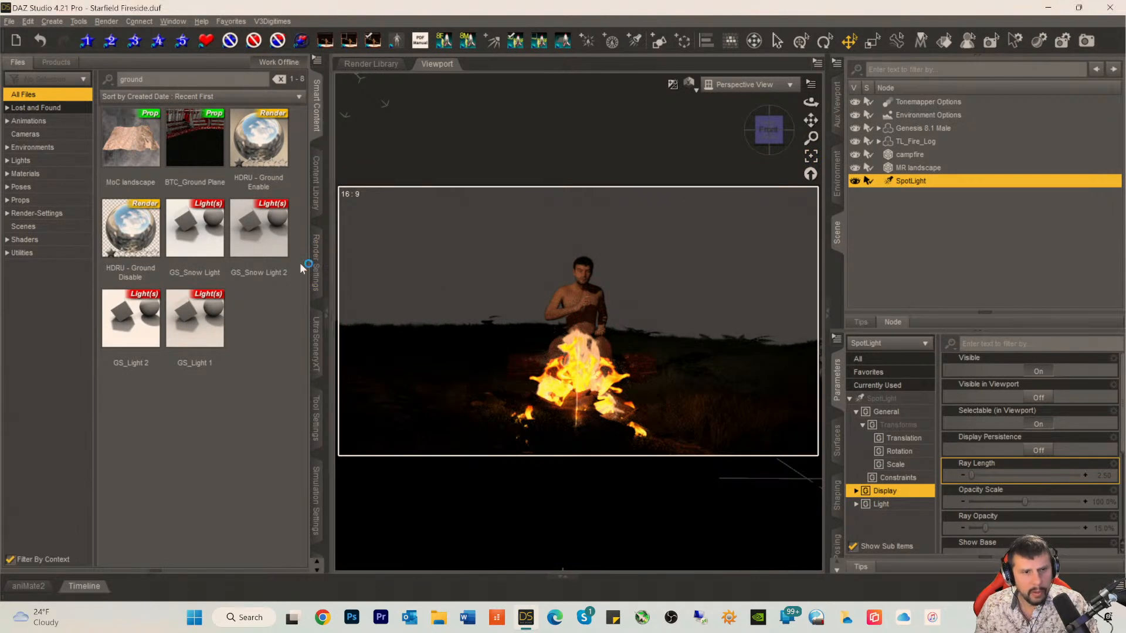
drag(96, 281, 76, 284)
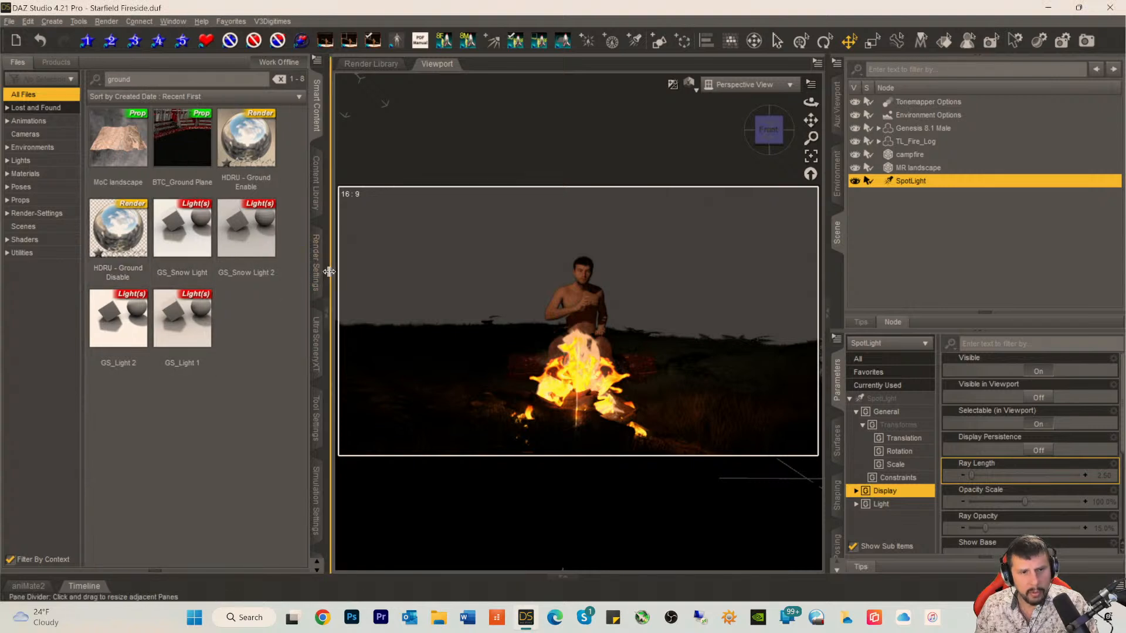
drag(315, 273, 300, 274)
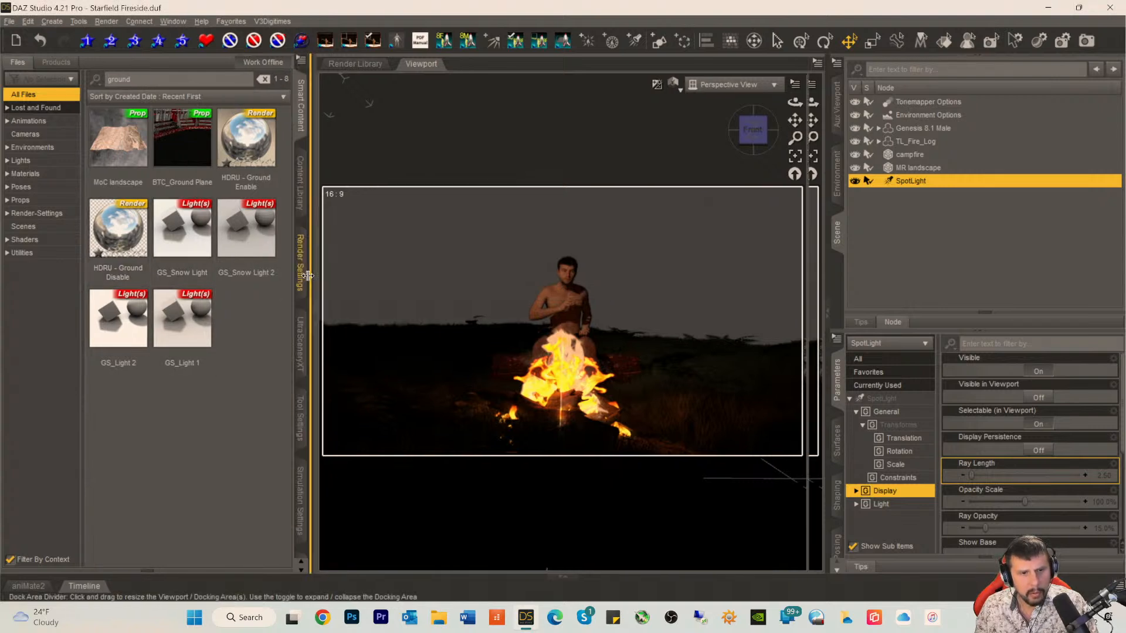
drag(818, 250, 858, 250)
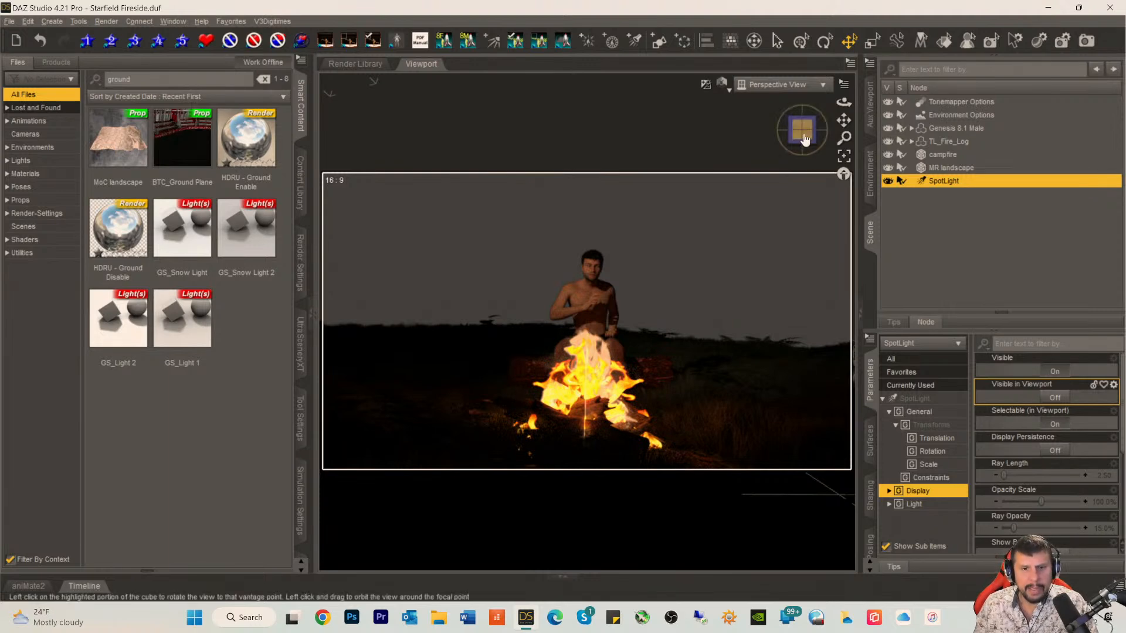
Step: Examine the warm light on the seated figure behind the campfire from a slightly shifted perspective
drag(798, 136, 843, 125)
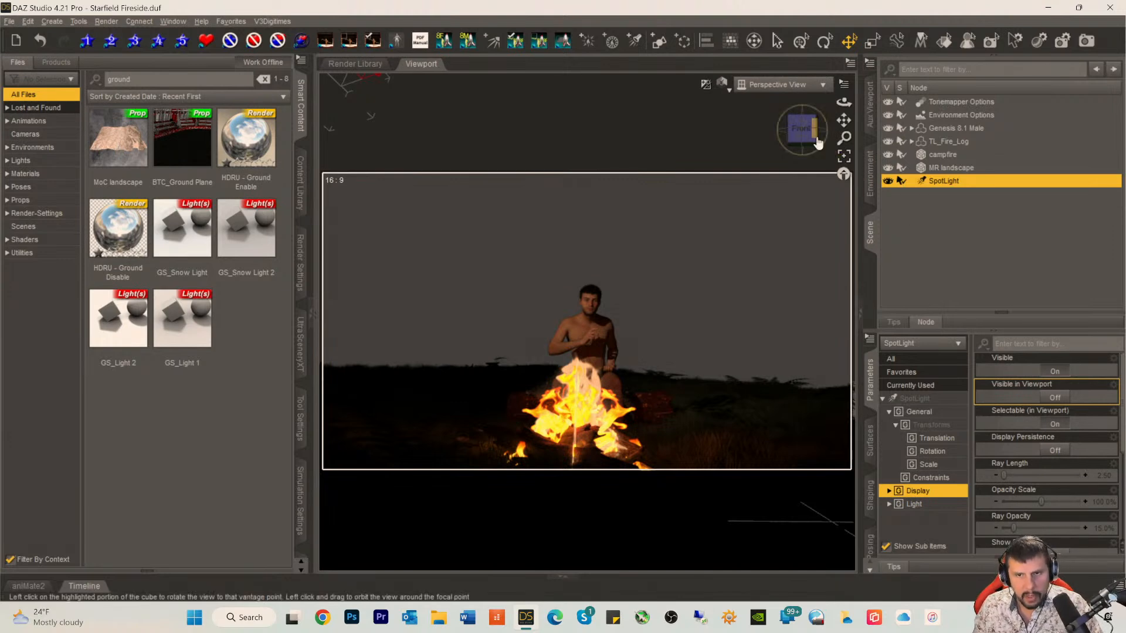
drag(818, 143, 816, 142)
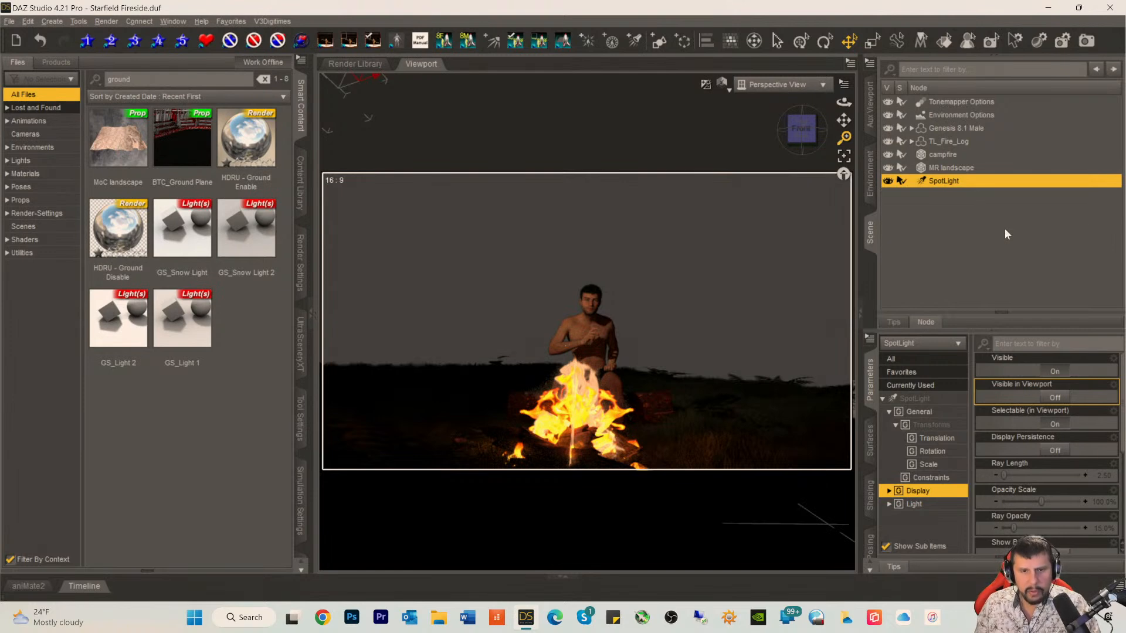
drag(807, 134, 807, 135)
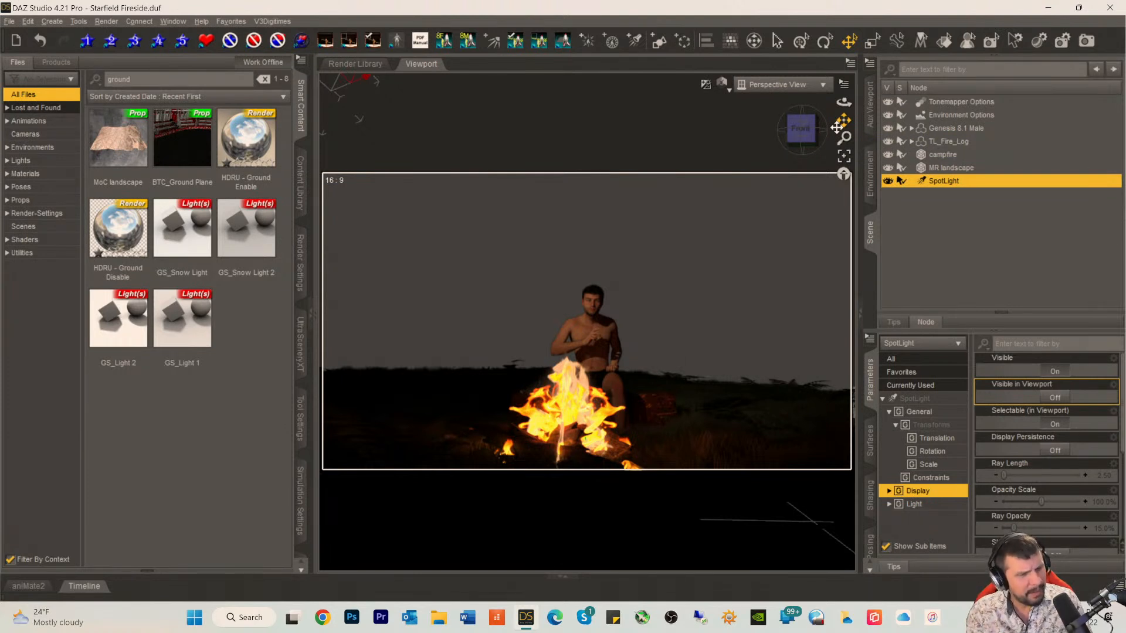
click(844, 40)
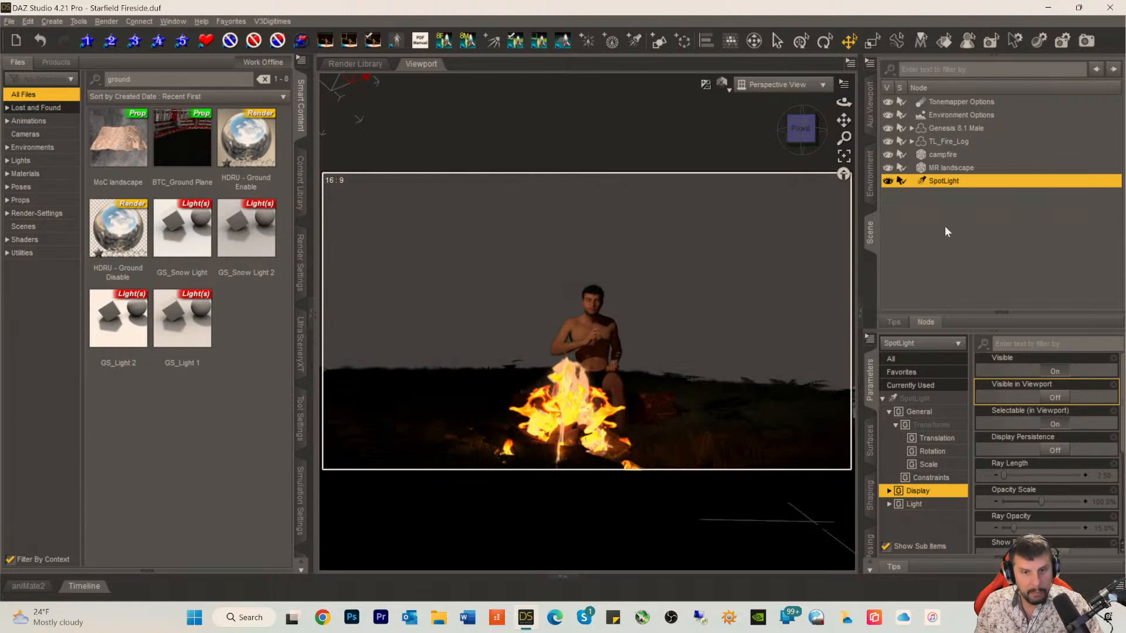
Step: Change the environment type to Backdrop and set its background color to pure blue (0, 0, 255)
click(931, 114)
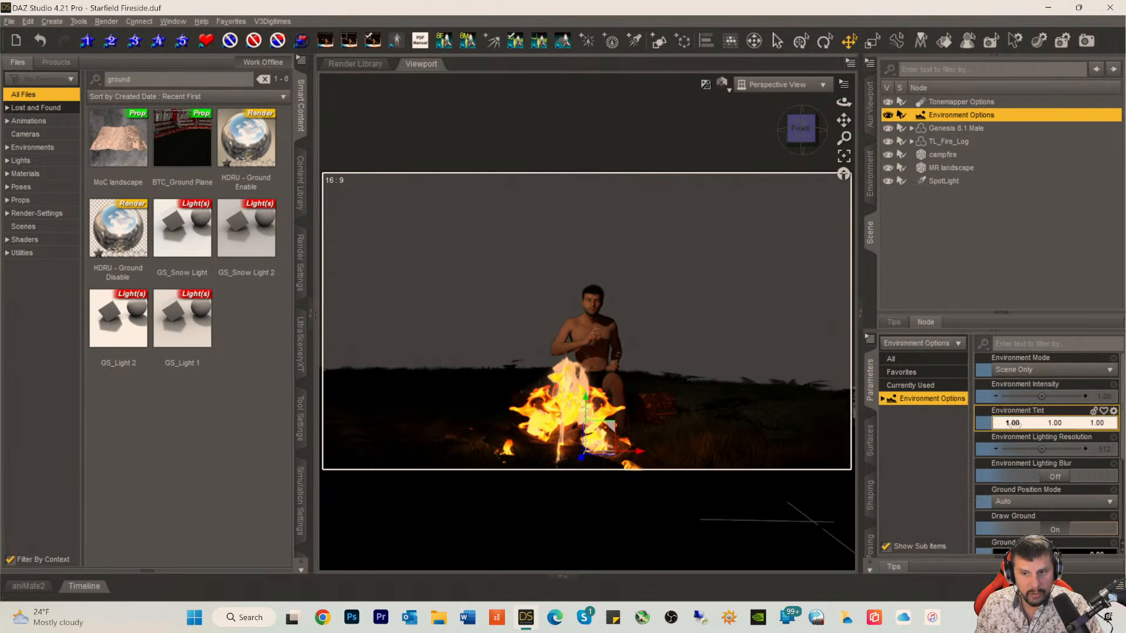
click(870, 182)
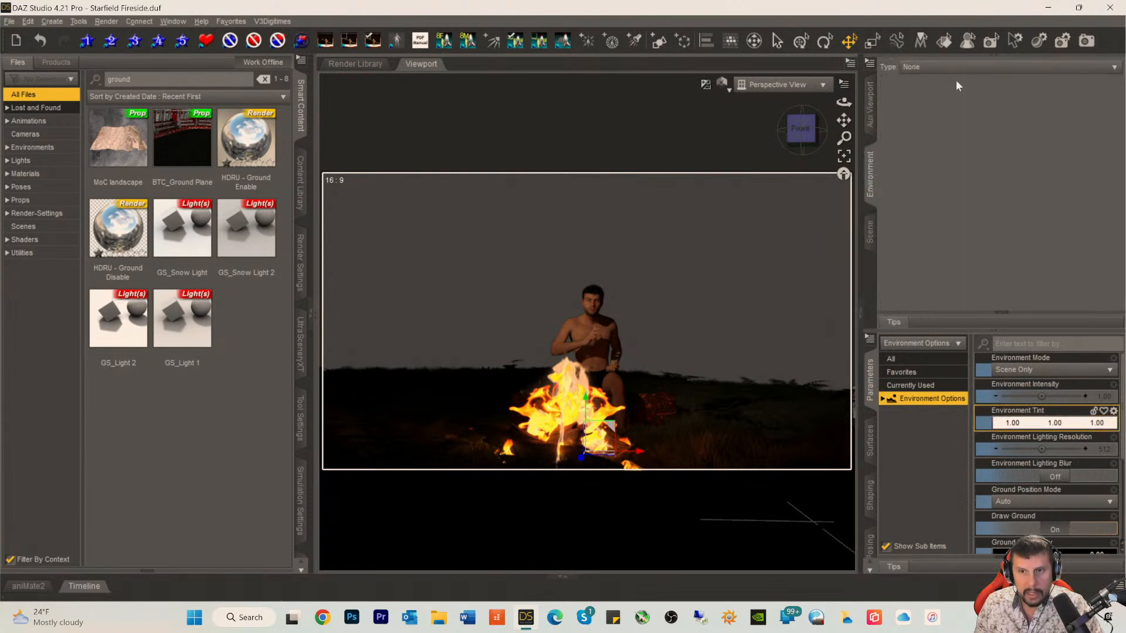
click(909, 67)
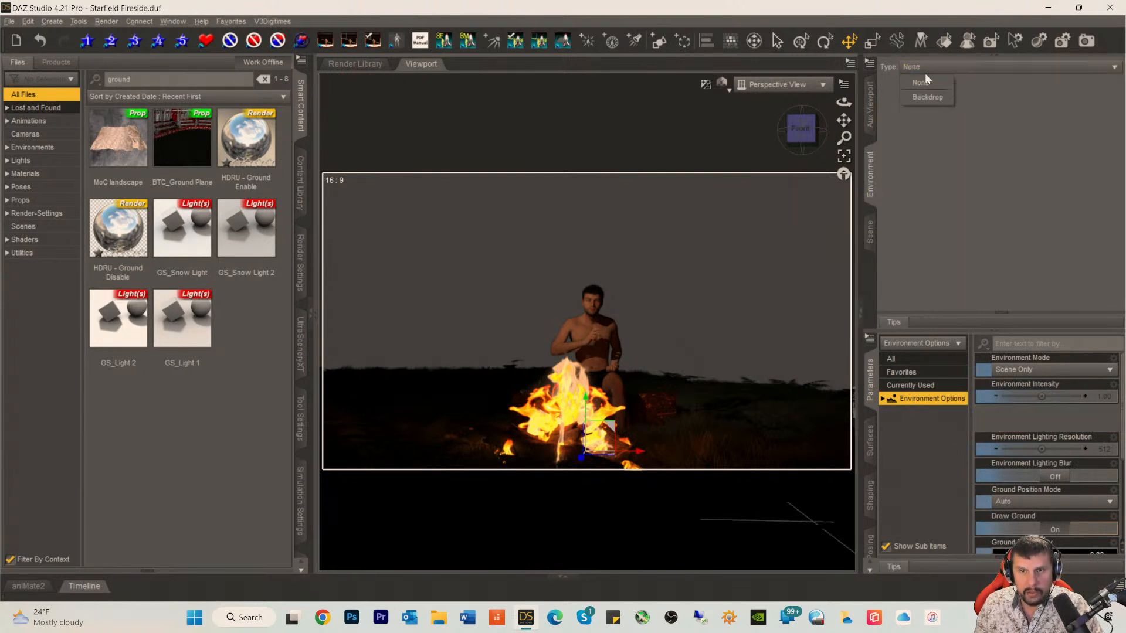
click(924, 98)
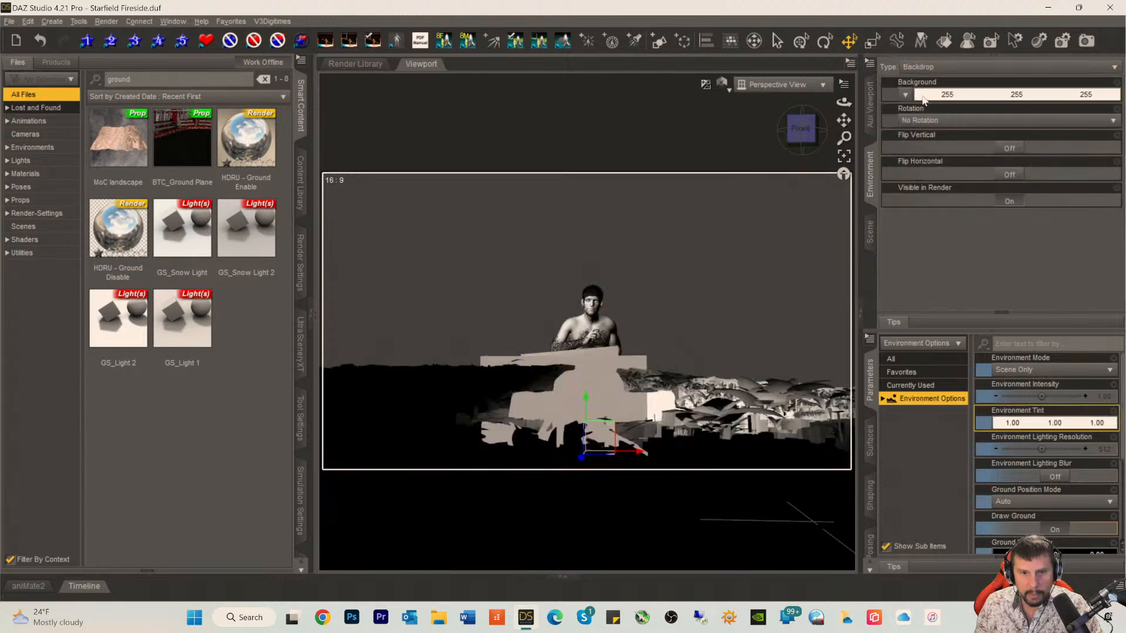
click(968, 94)
click(602, 209)
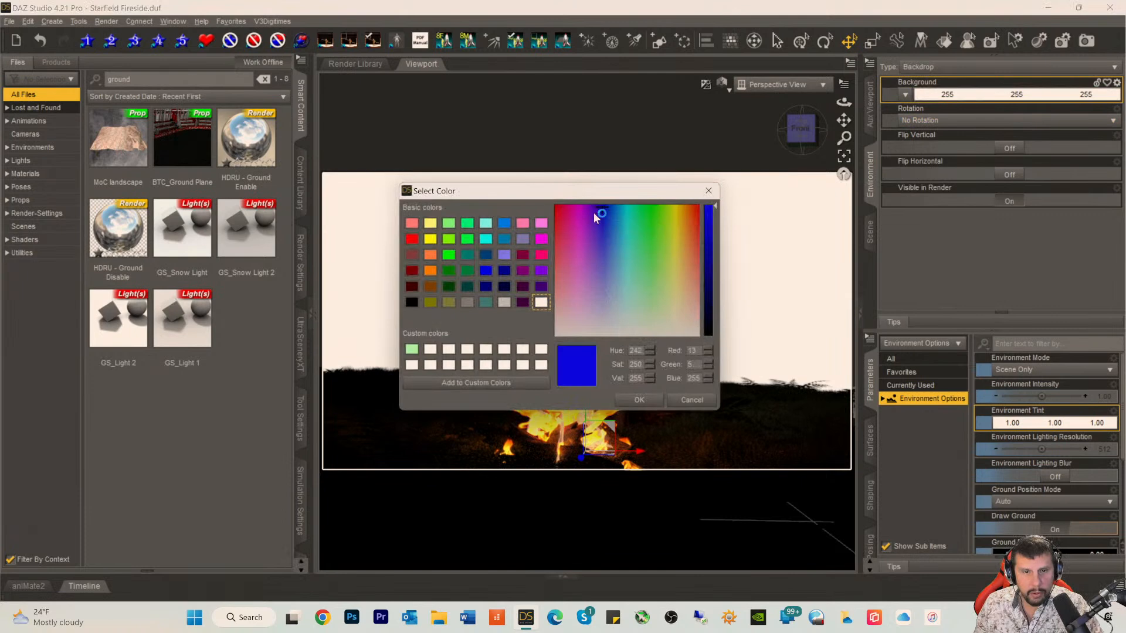
click(486, 270)
click(638, 400)
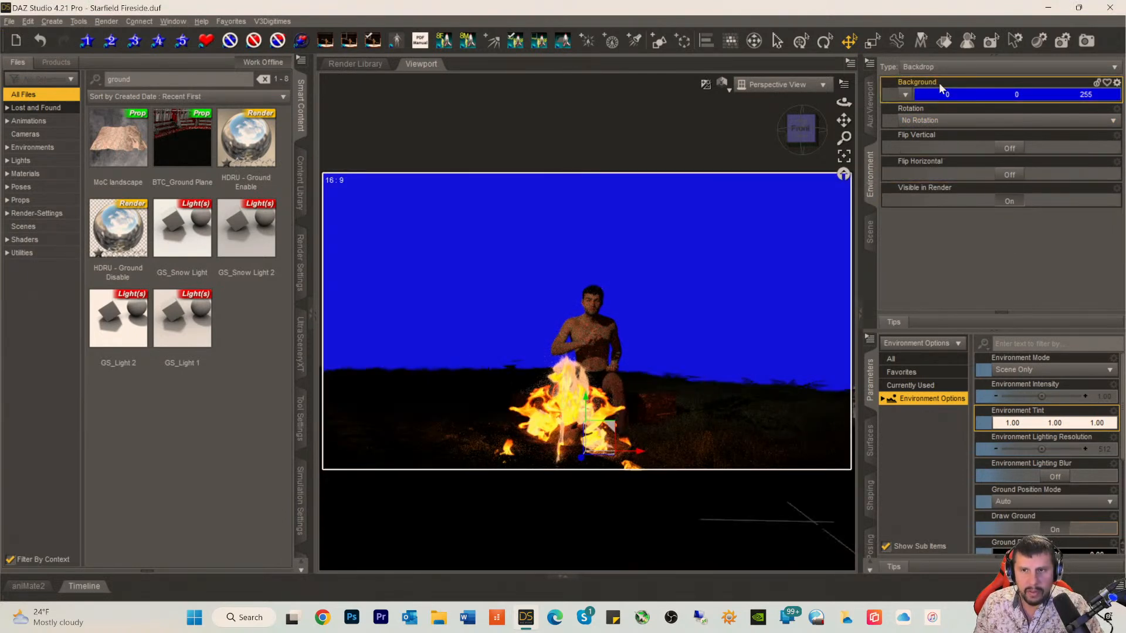
Step: Darken the backdrop's background color to a very dark blue (0, 0, 37)
click(967, 95)
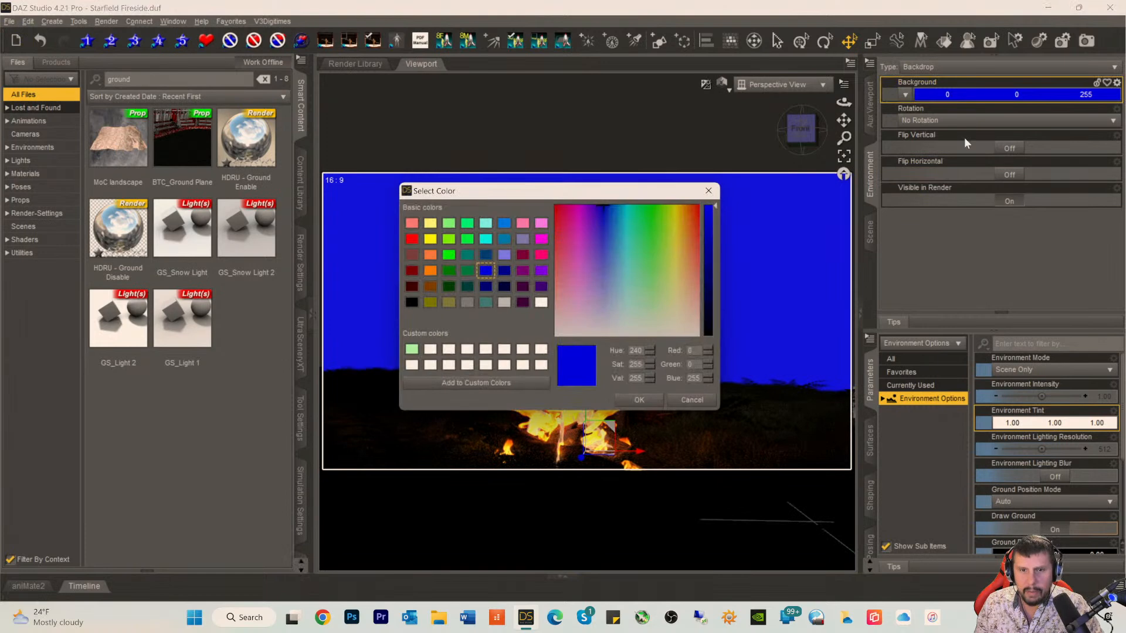
click(707, 307)
click(636, 400)
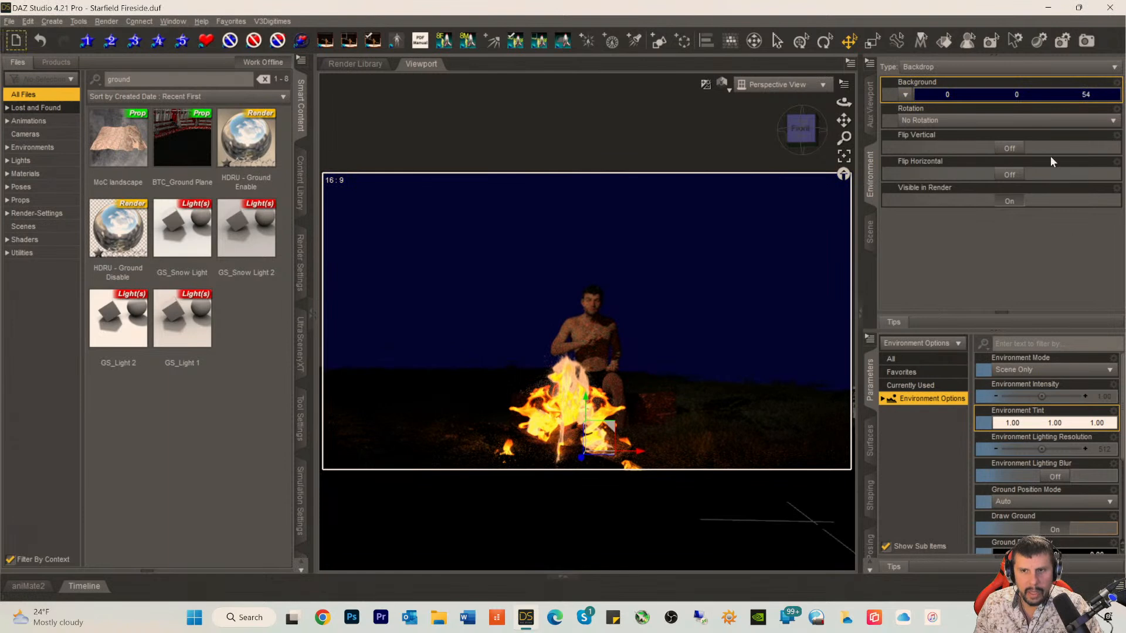
click(991, 96)
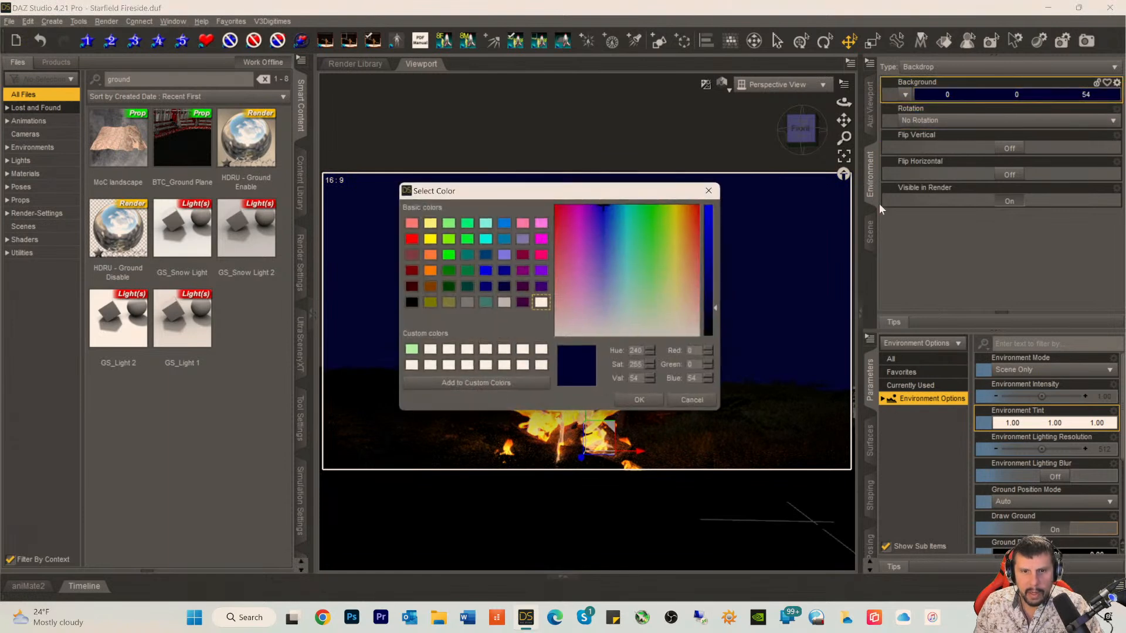
click(708, 317)
click(650, 401)
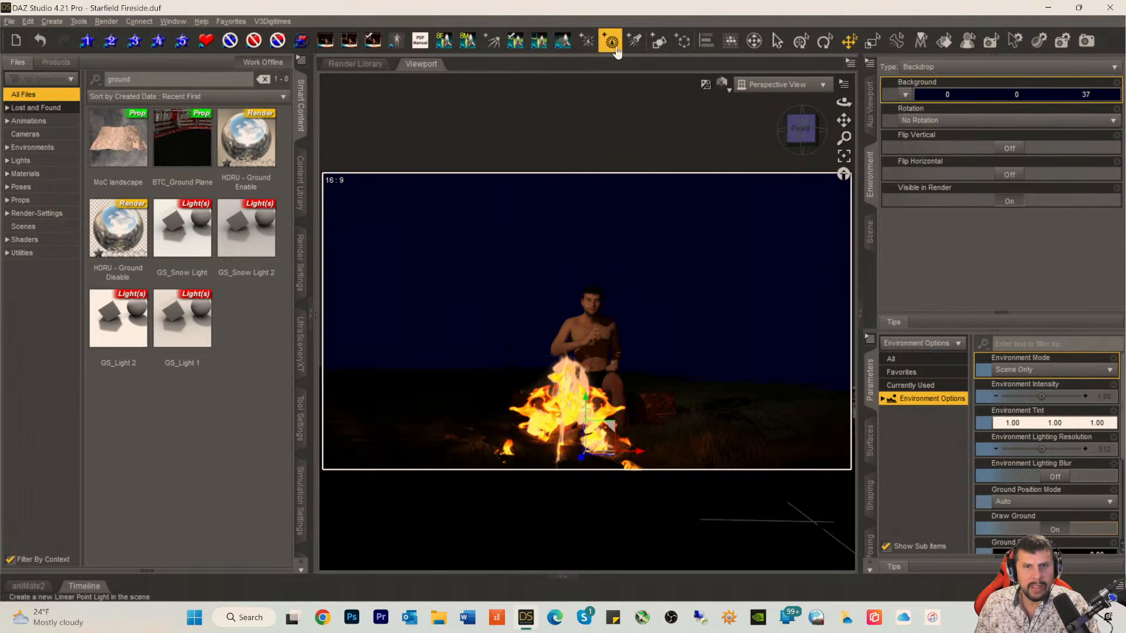
Step: Create a cube primitive at the world center with a size of 30 m and 30 divisions
click(659, 41)
click(638, 305)
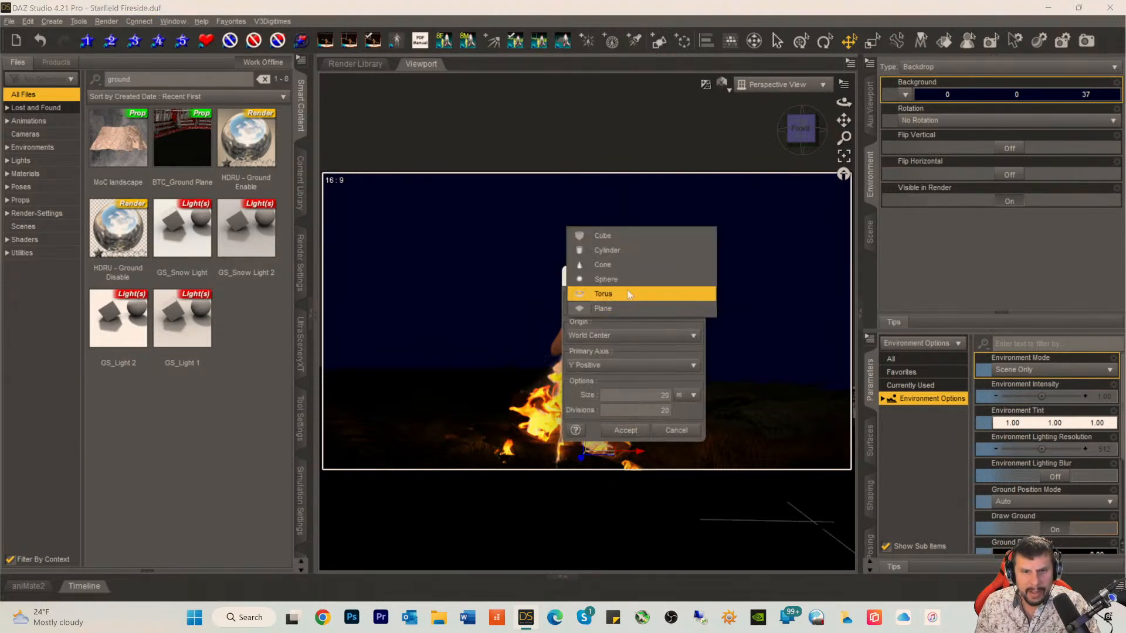
click(610, 237)
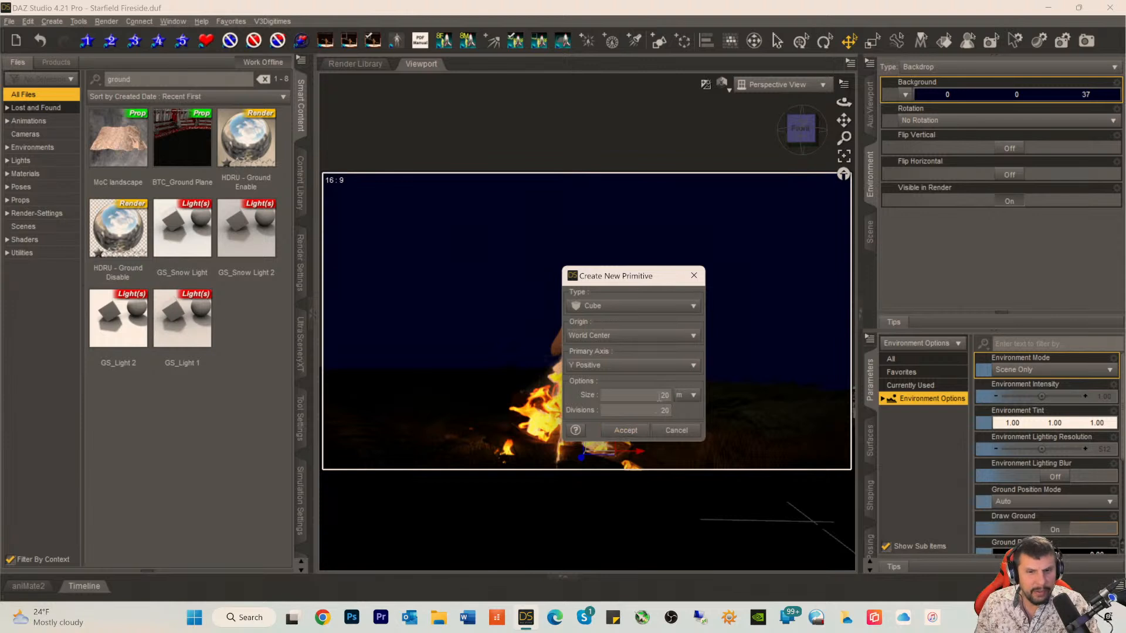
double_click(661, 395)
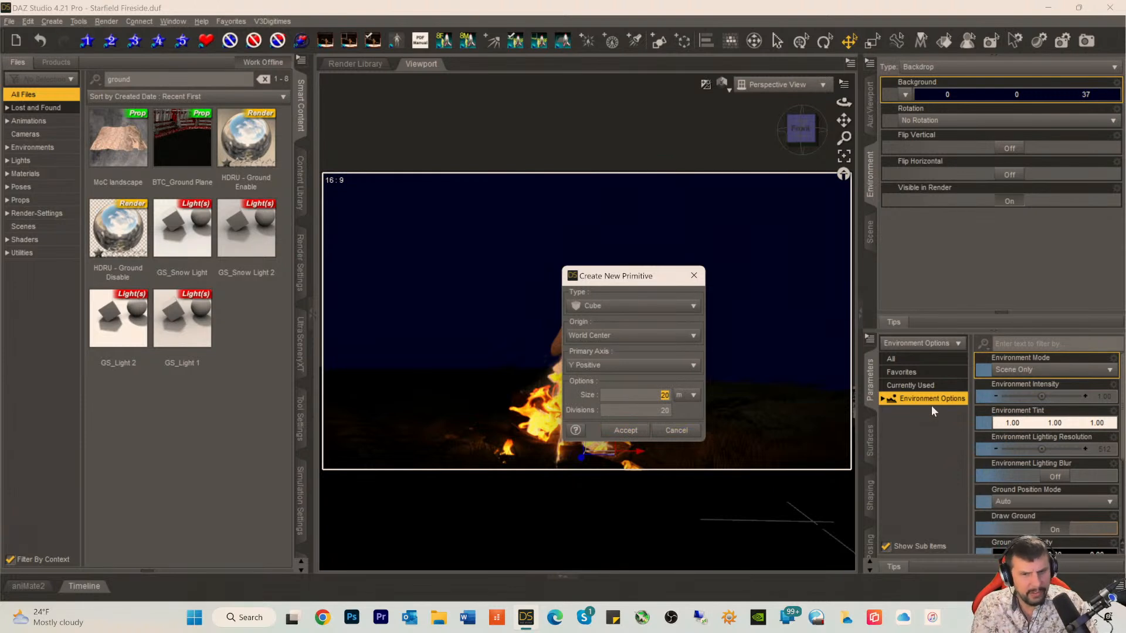
text(3)
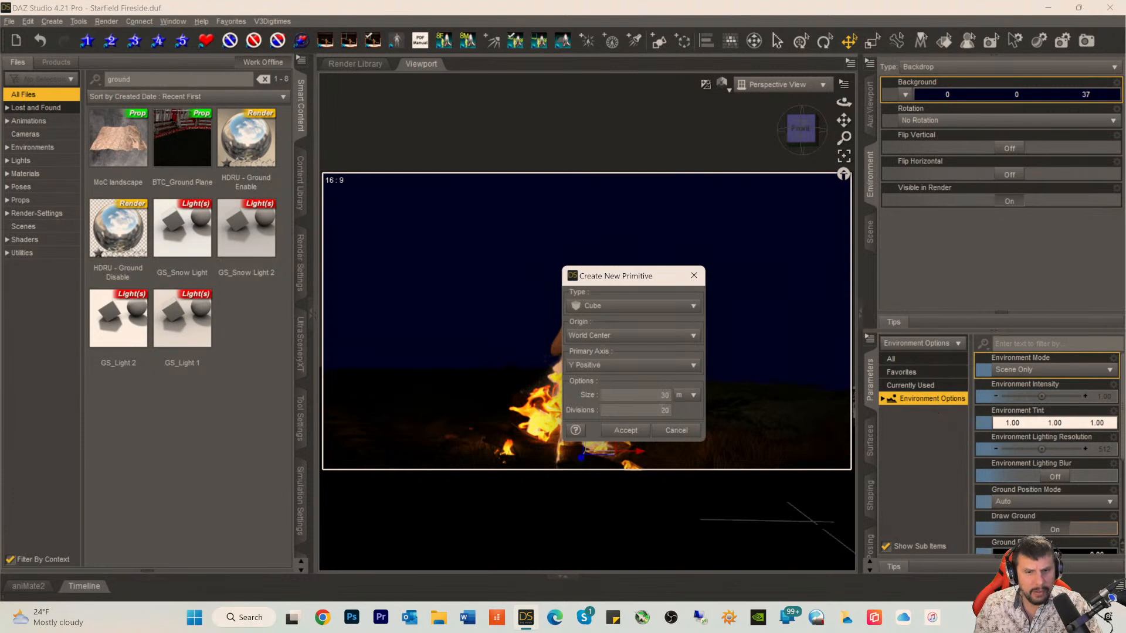
key(Tab)
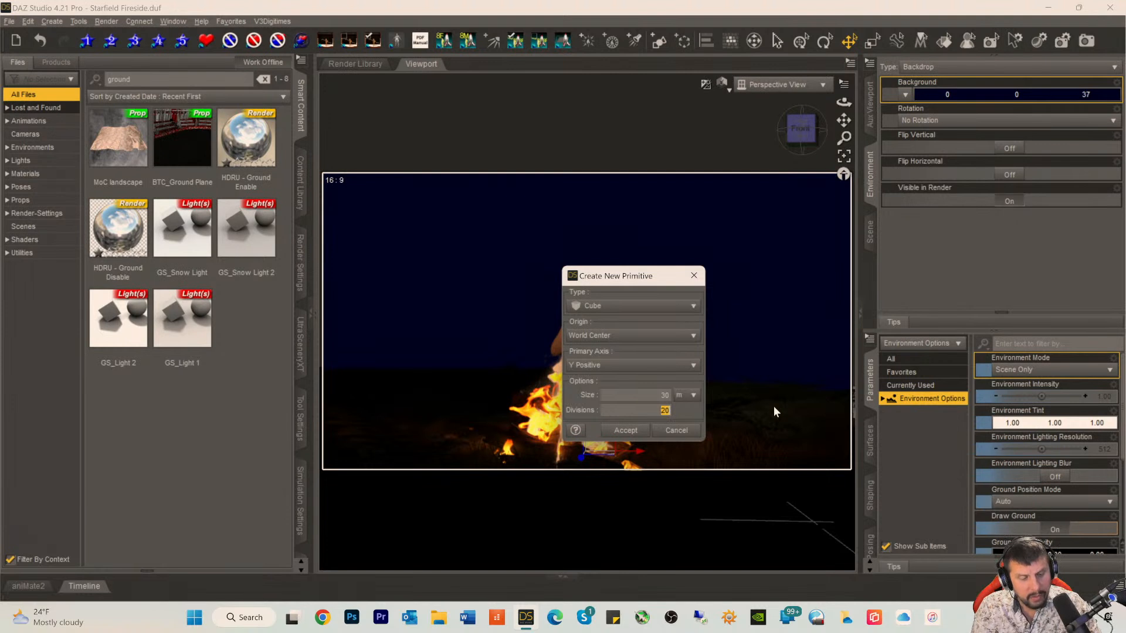
text(30)
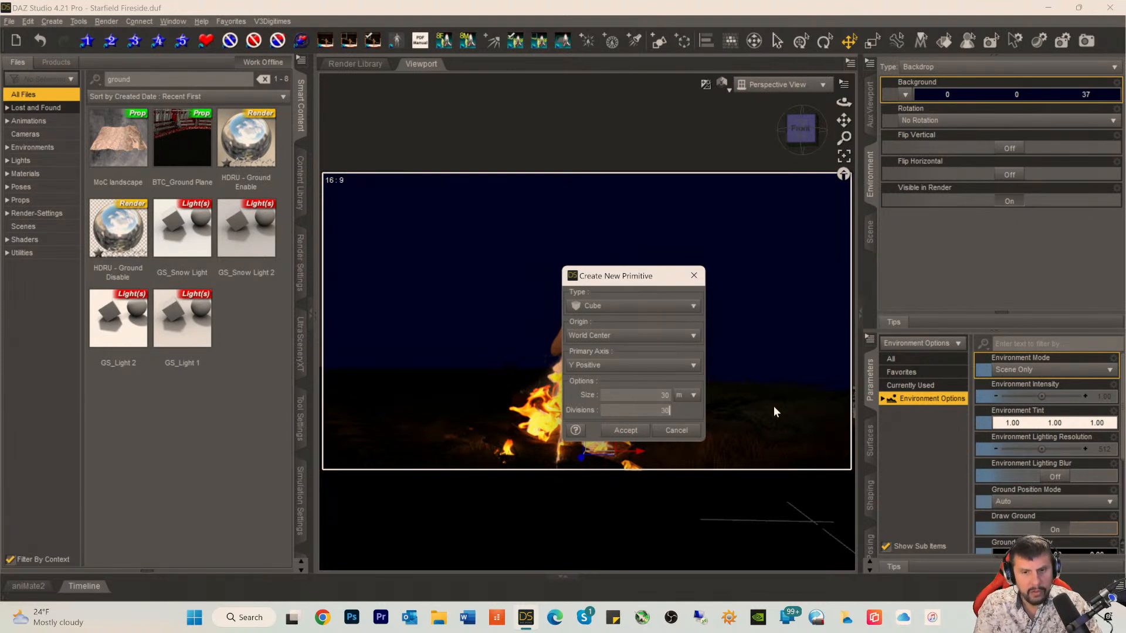
key(Return)
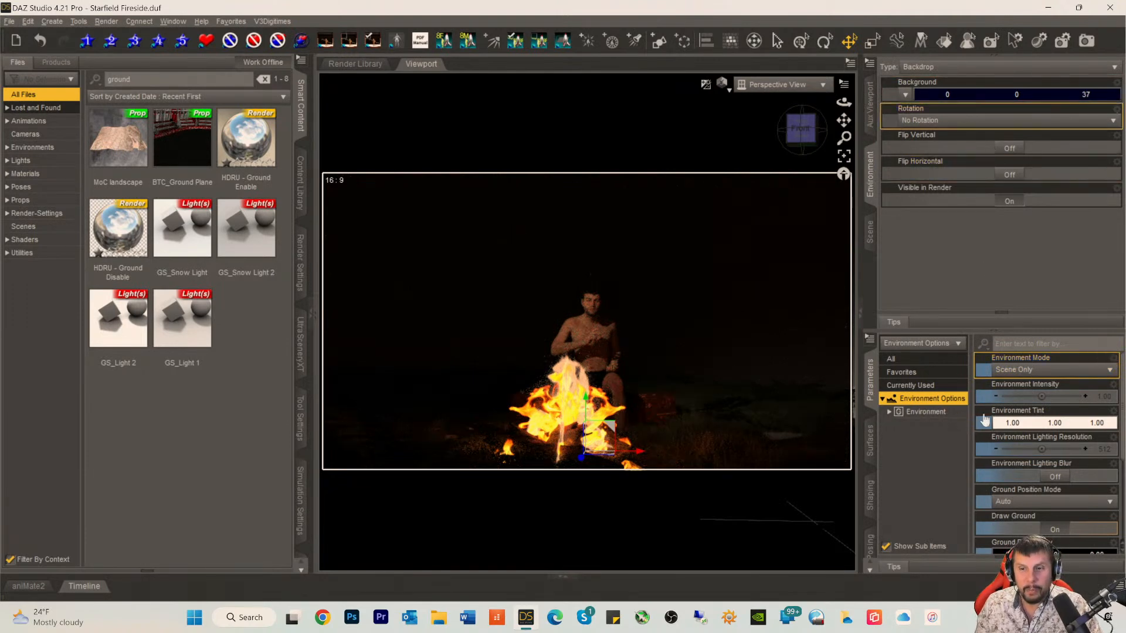
Step: Select the cube and move it back along Z to about -6601, far behind the seated figure
click(870, 232)
click(922, 197)
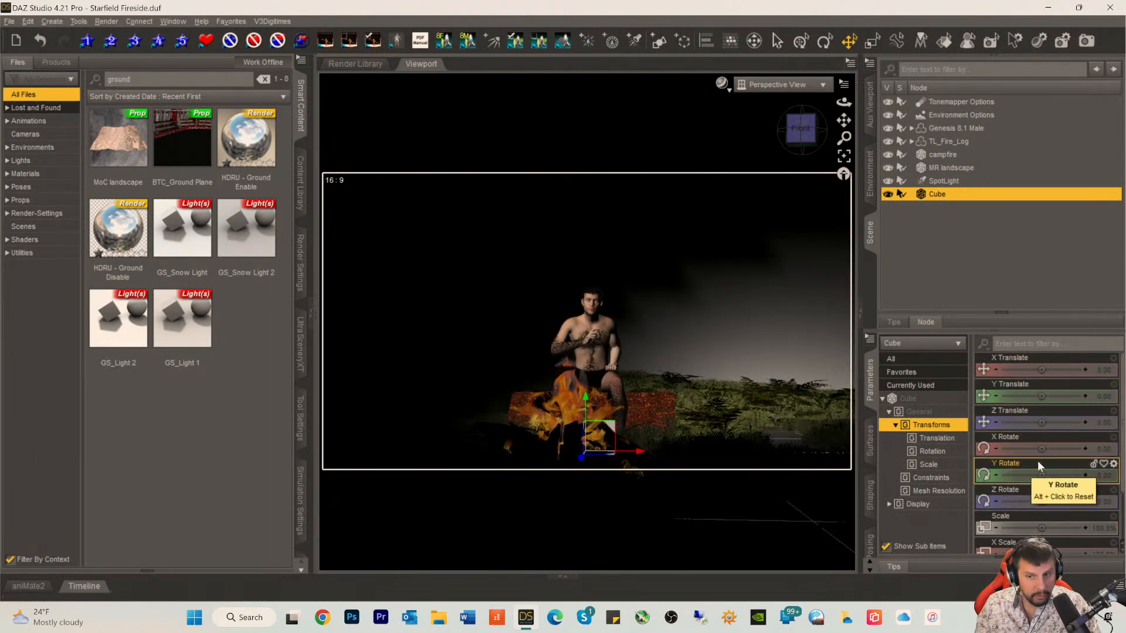
scroll(1044, 527, down, 1)
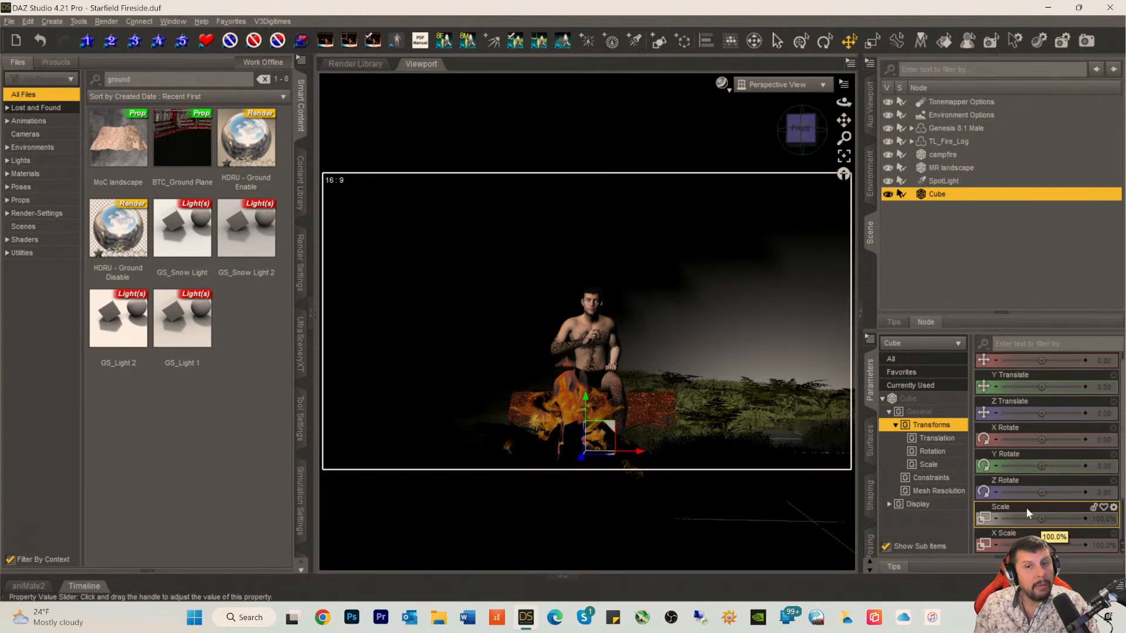
click(722, 83)
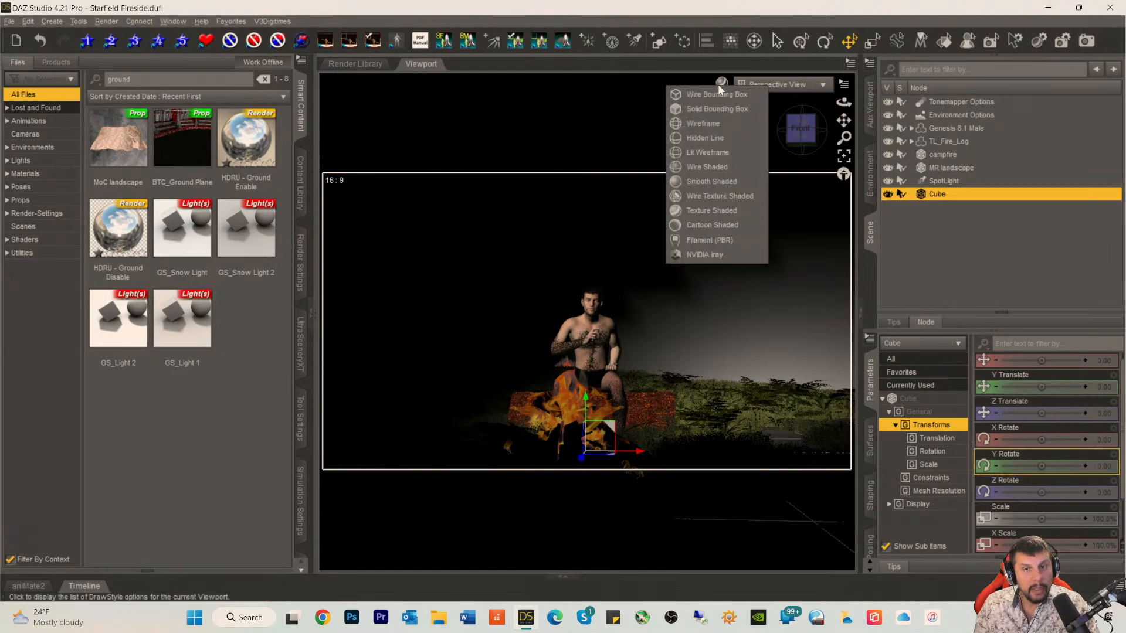
click(951, 252)
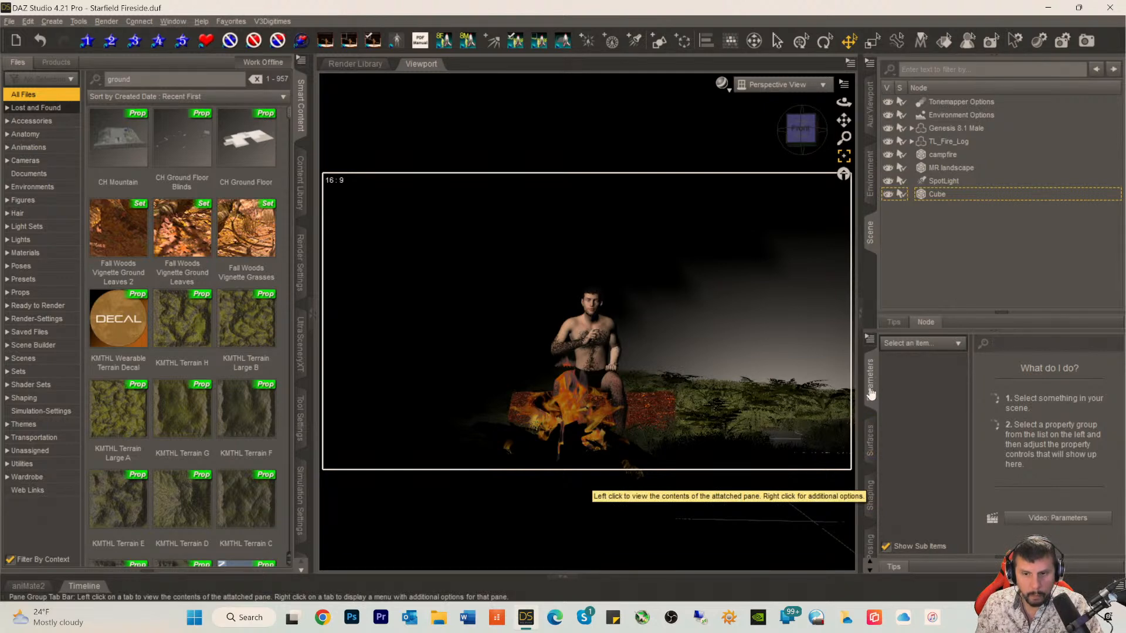
click(933, 194)
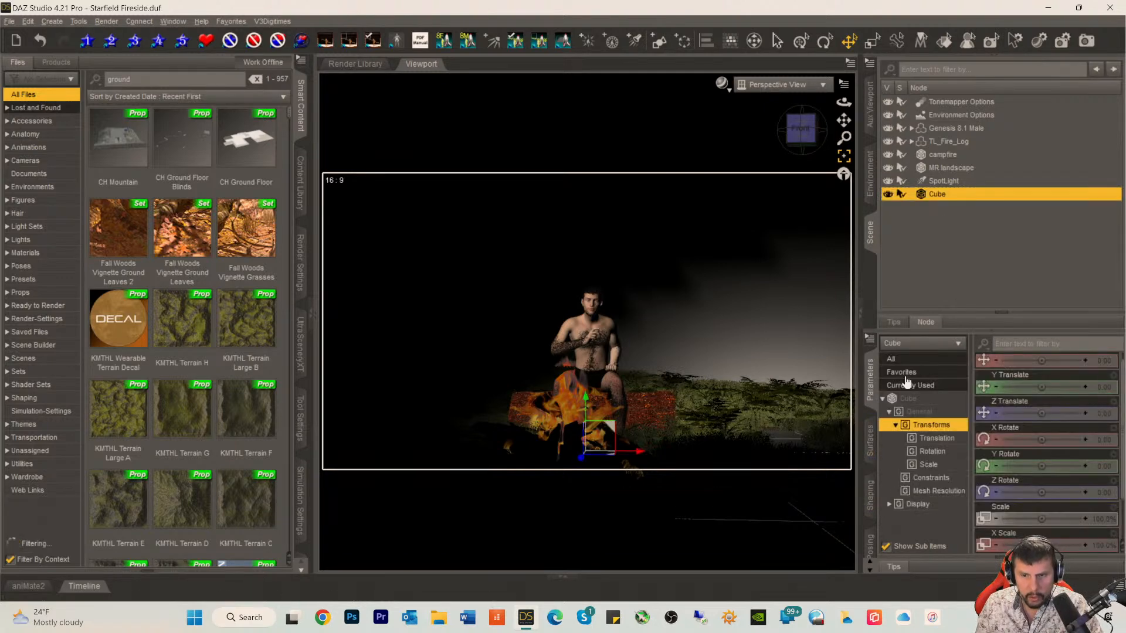
click(906, 398)
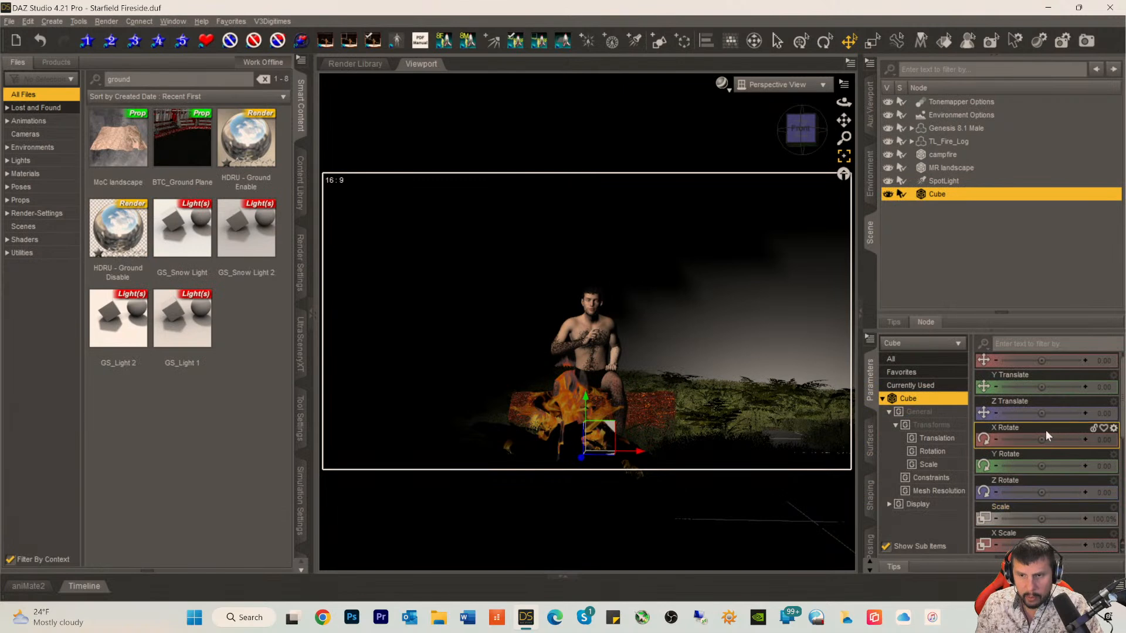
drag(1041, 414, 1009, 413)
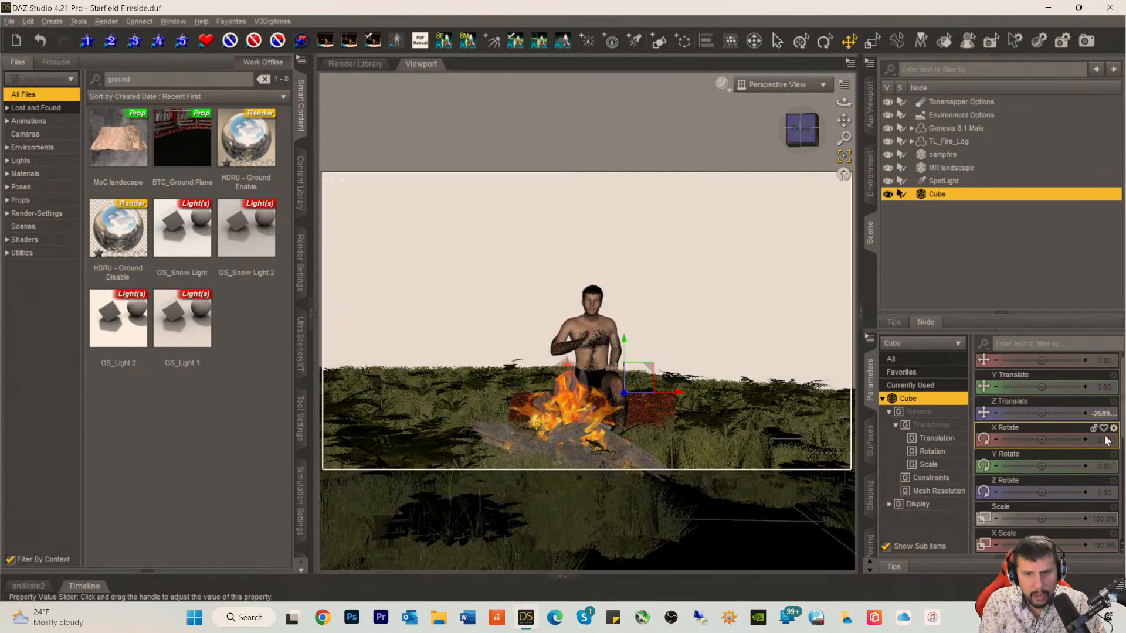
scroll(1058, 444, up, 1)
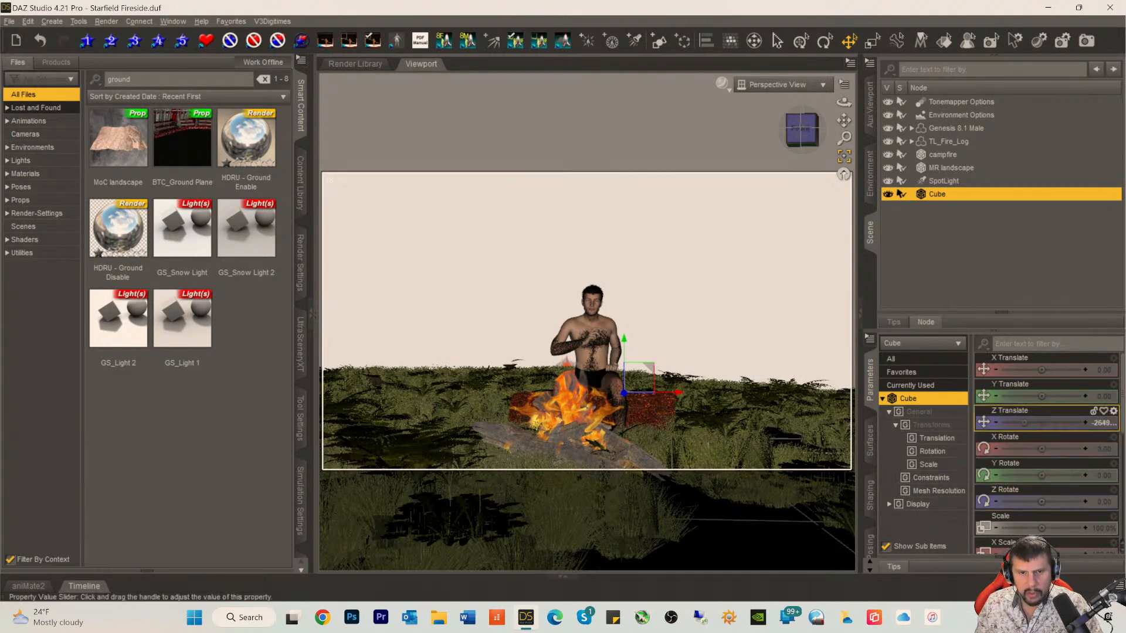
drag(1015, 422, 1009, 422)
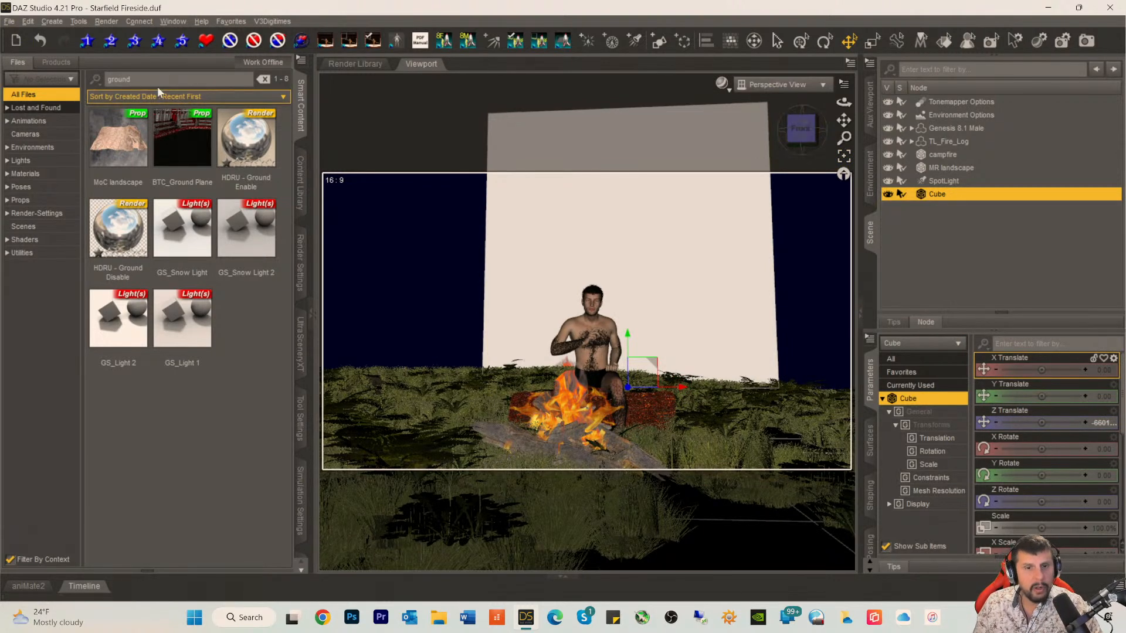
Step: Create a new camera named Camera that copies the active perspective view
click(52, 21)
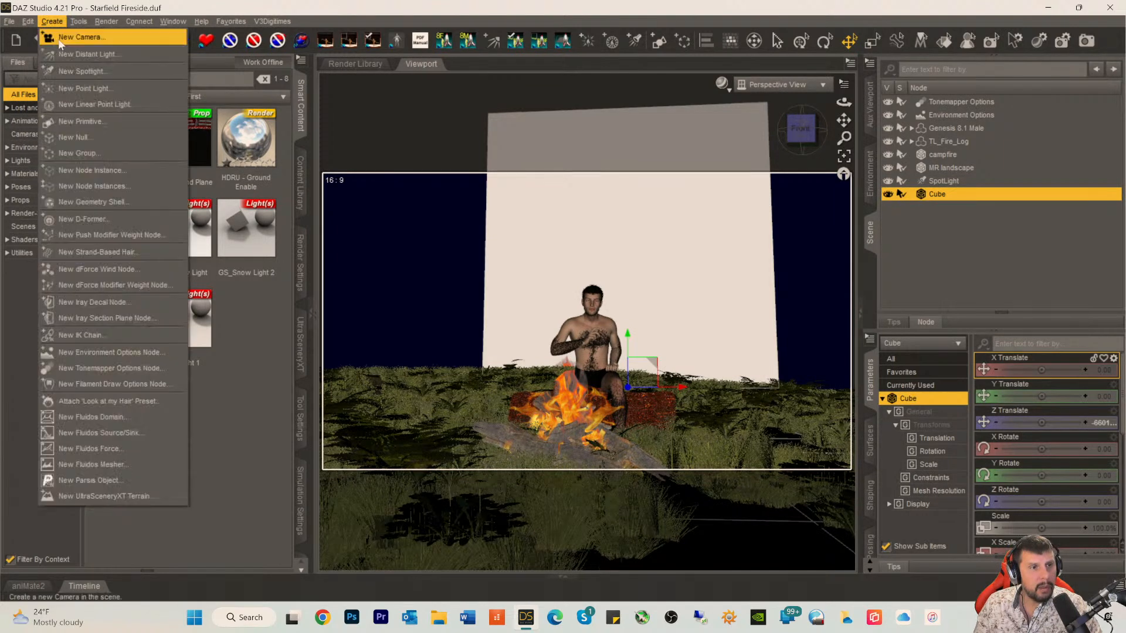
click(62, 35)
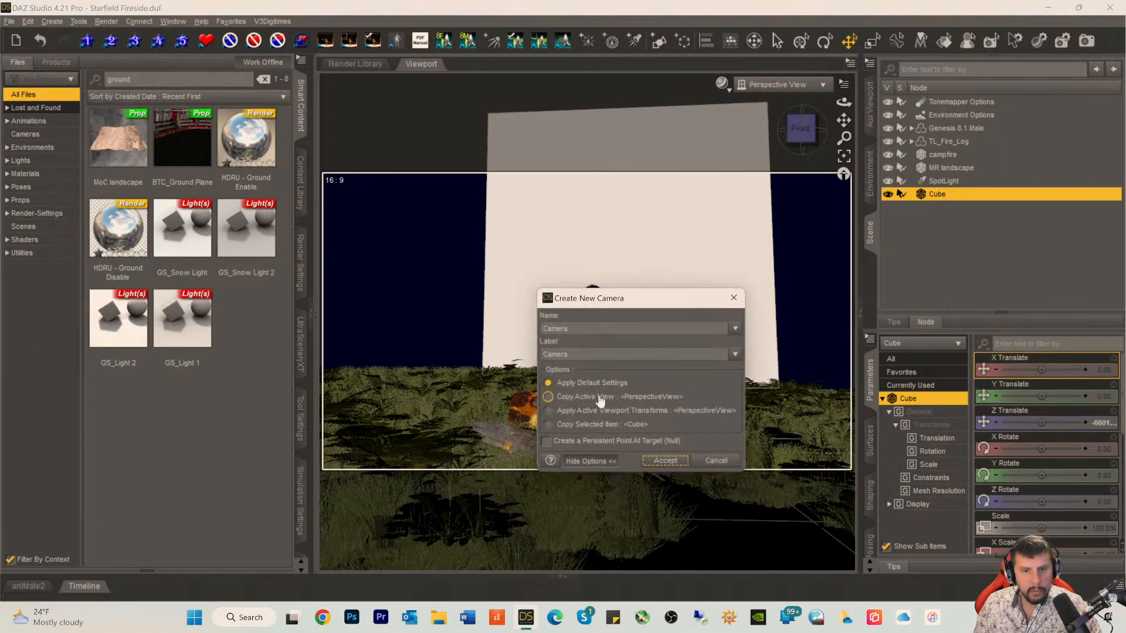
click(674, 452)
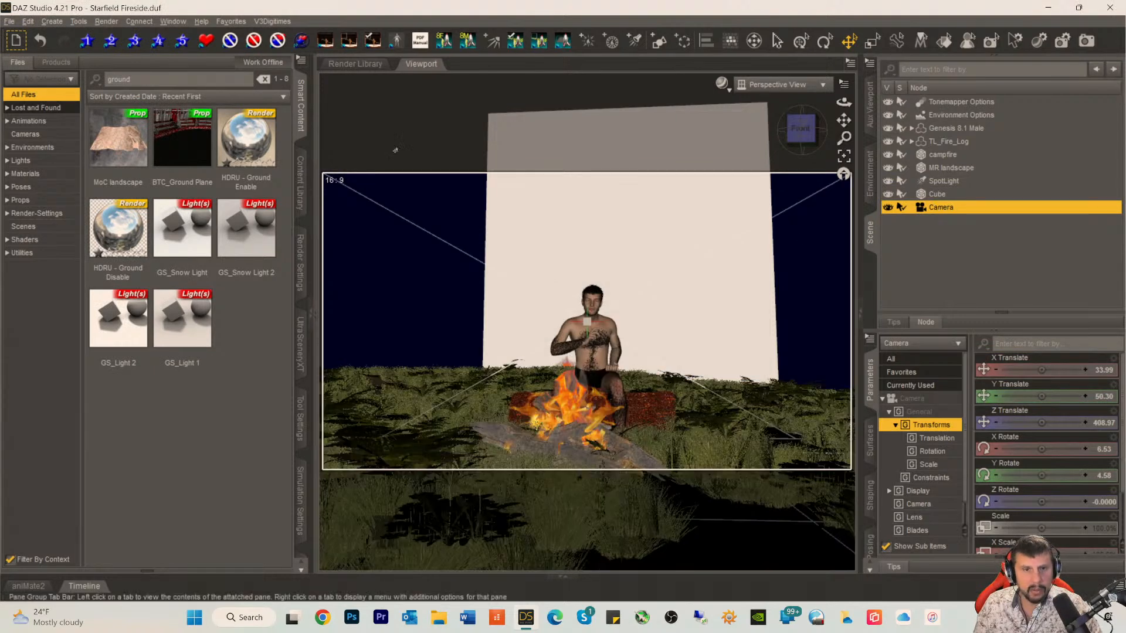
Step: Lock all properties of the new camera and clear the selection
click(51, 21)
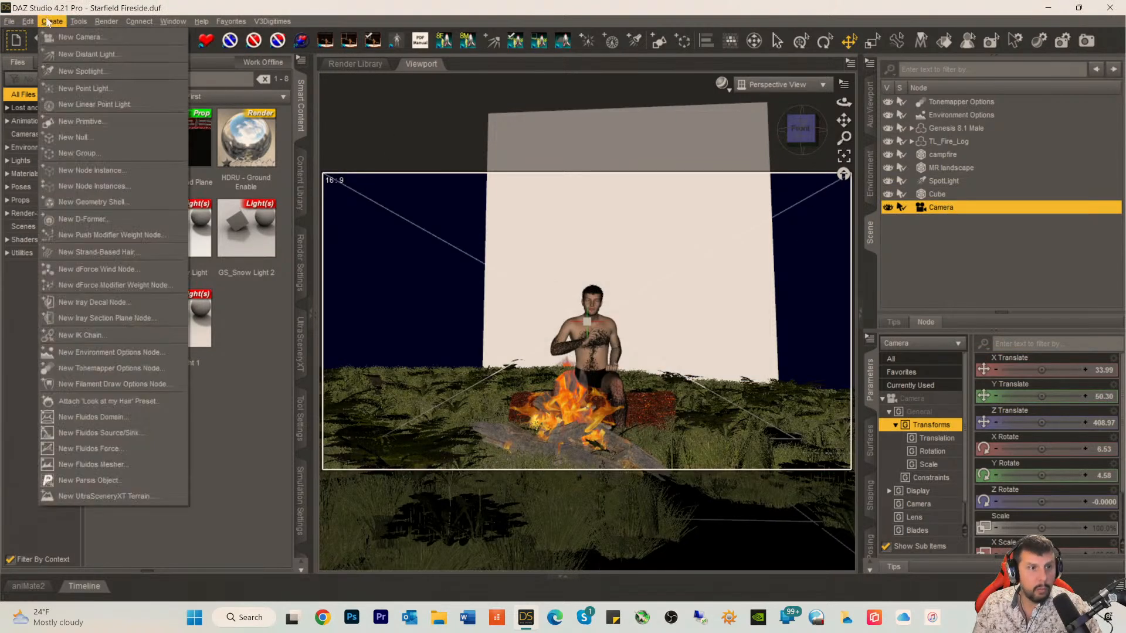
mouse_move(28, 21)
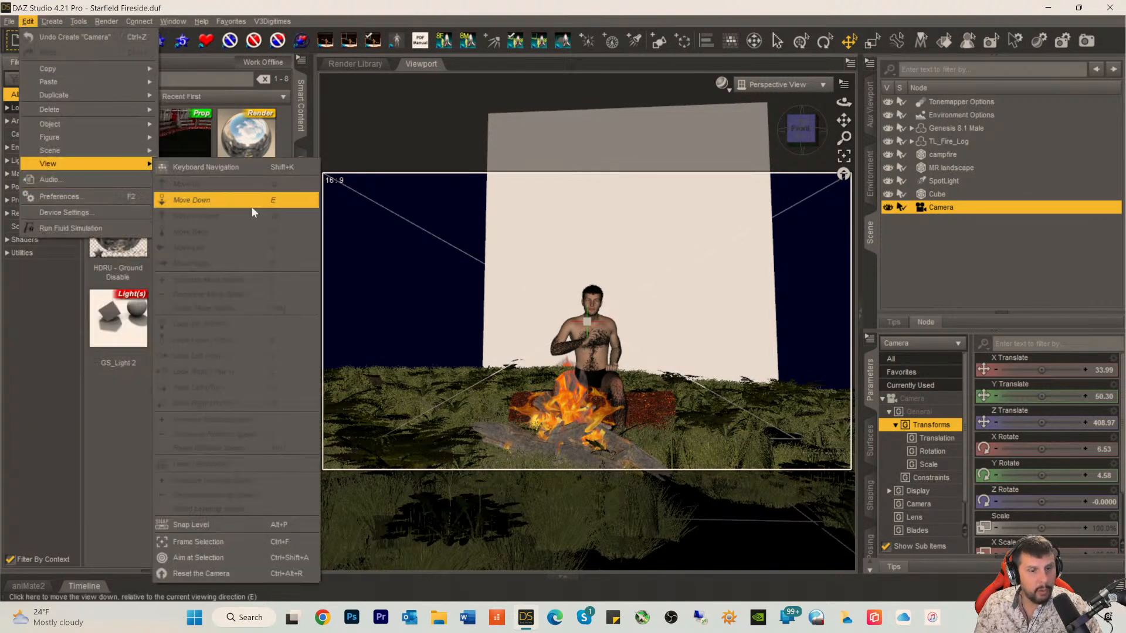
mouse_move(88, 124)
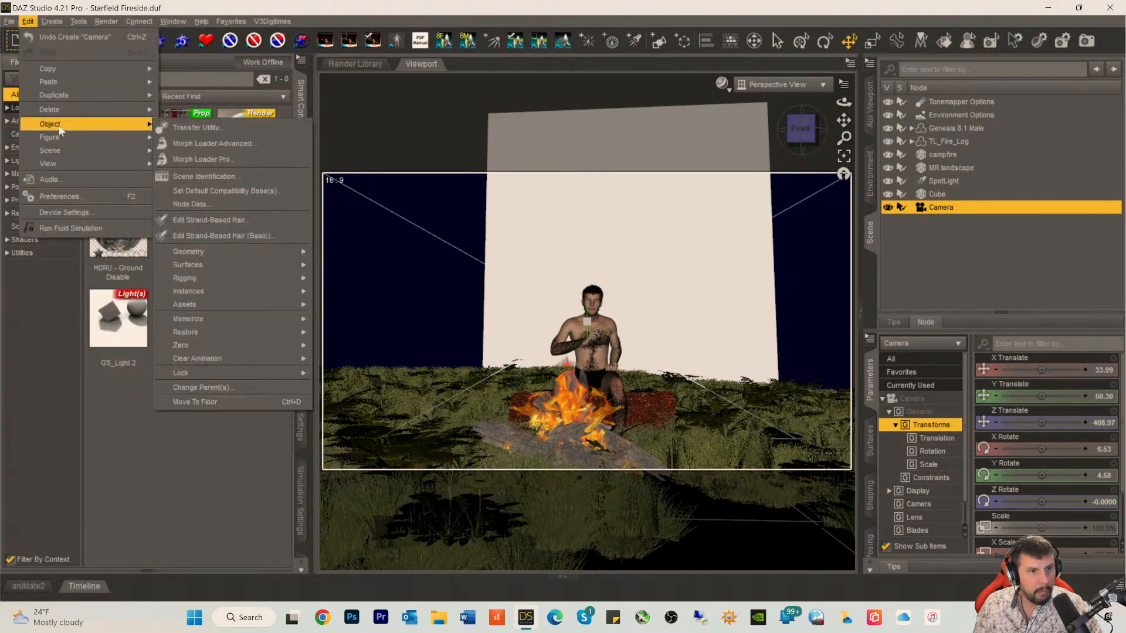
mouse_move(235, 373)
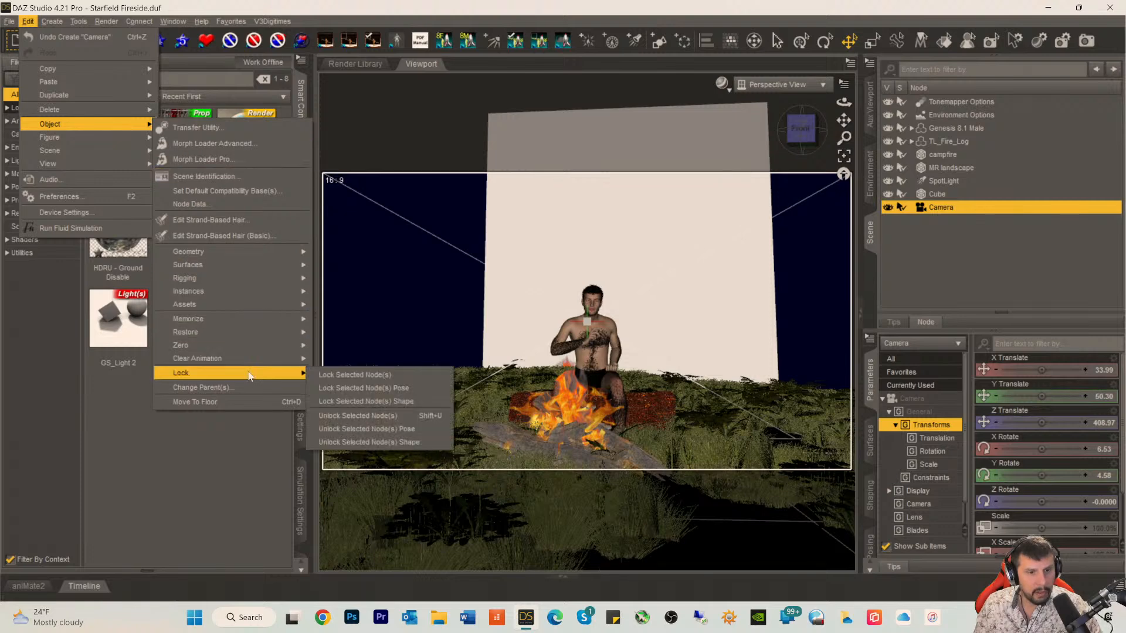
click(359, 380)
click(997, 277)
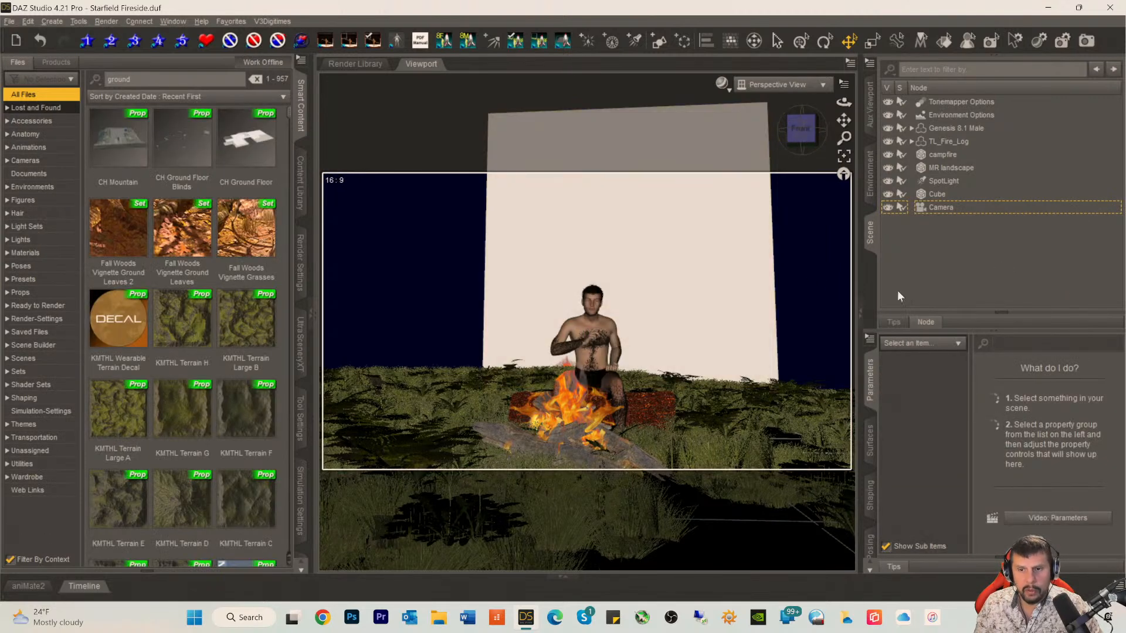
Step: Frame the cube in the perspective view and examine from above how it sits relative to the grassy landscape
click(932, 194)
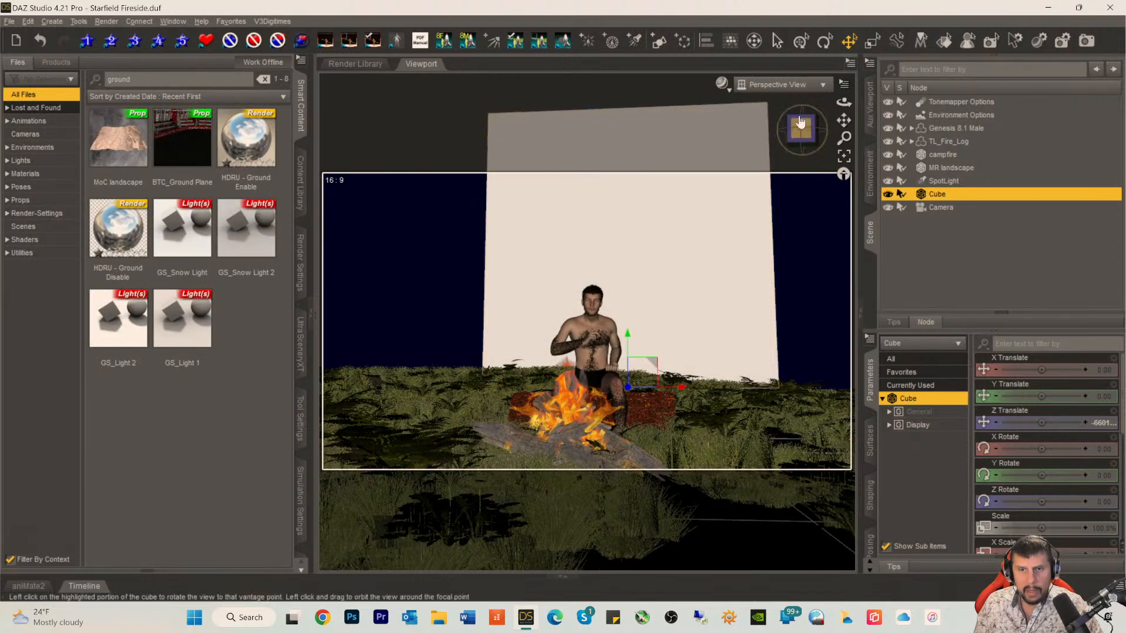
click(771, 86)
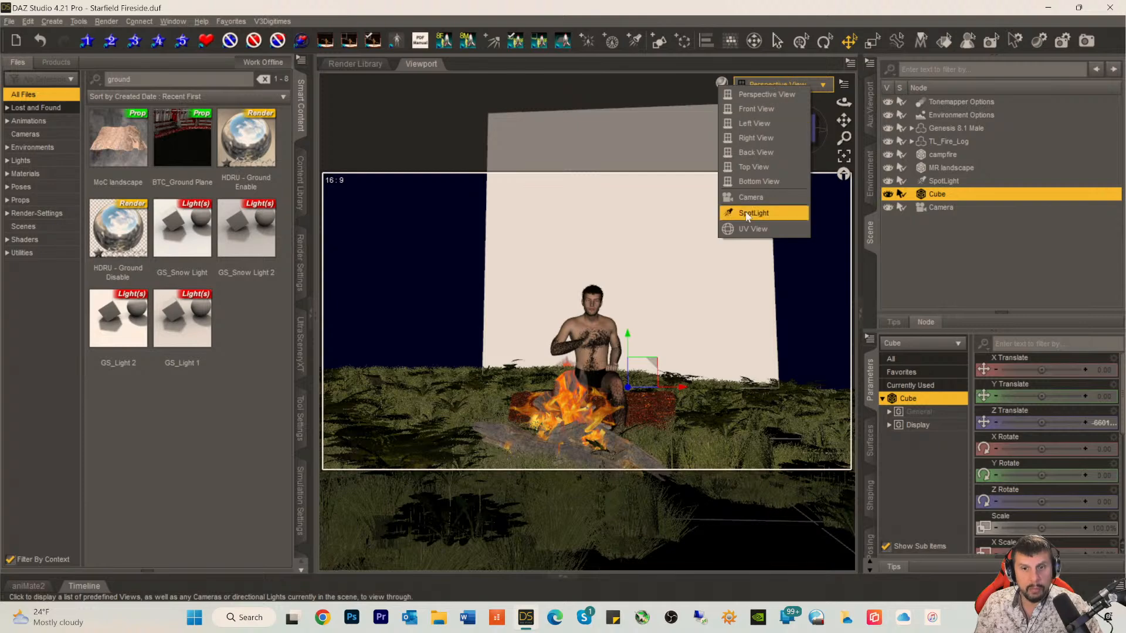
click(608, 100)
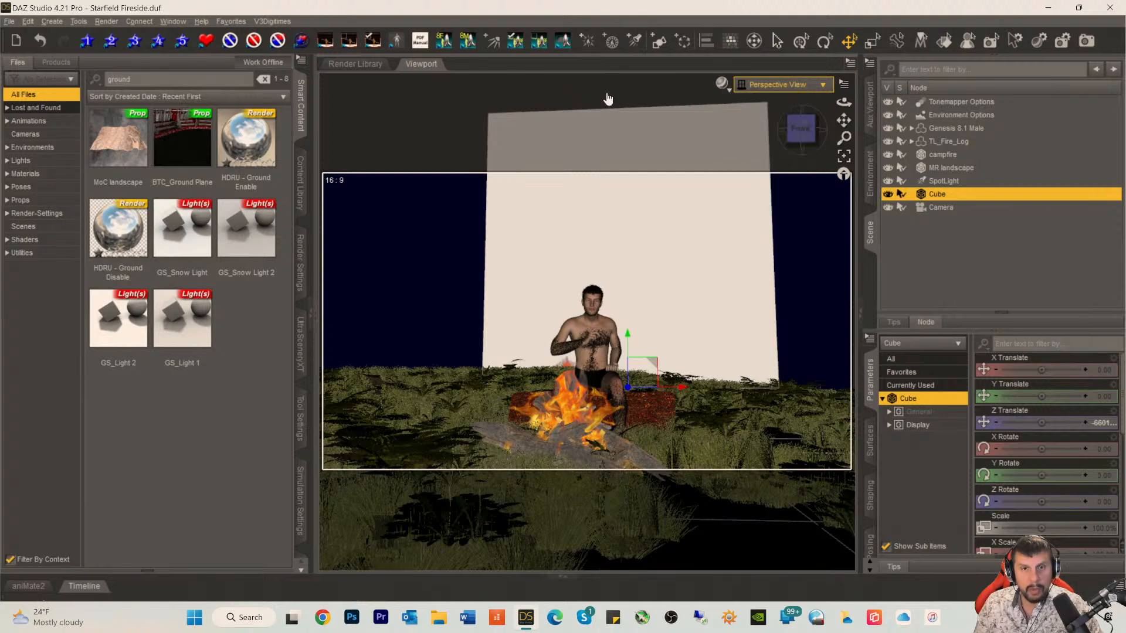
drag(799, 134, 800, 158)
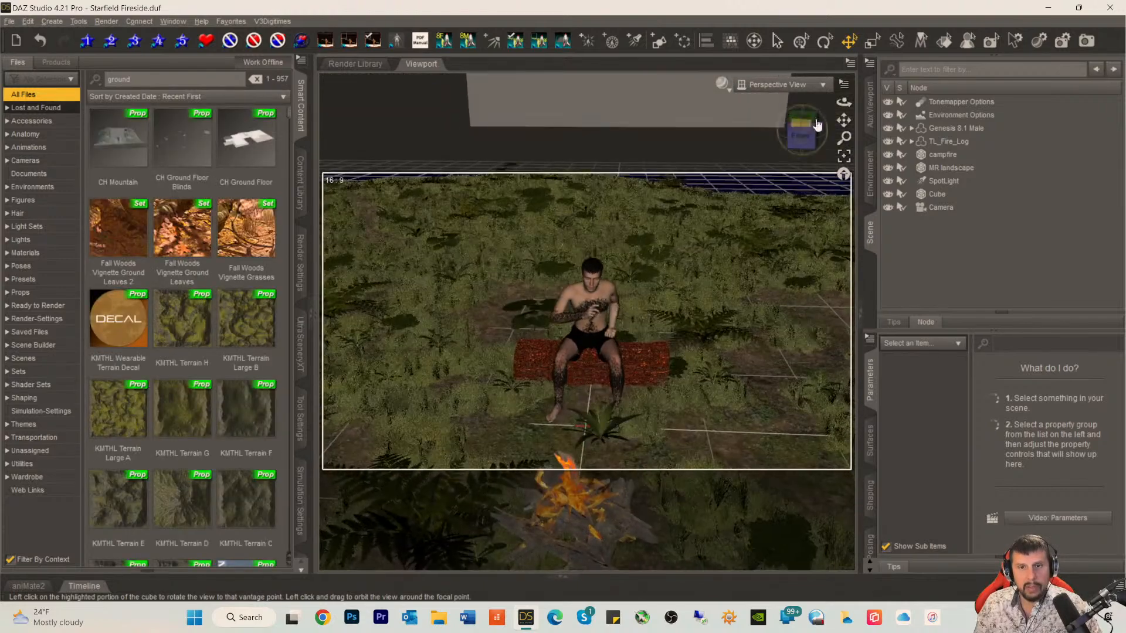
drag(843, 121, 843, 97)
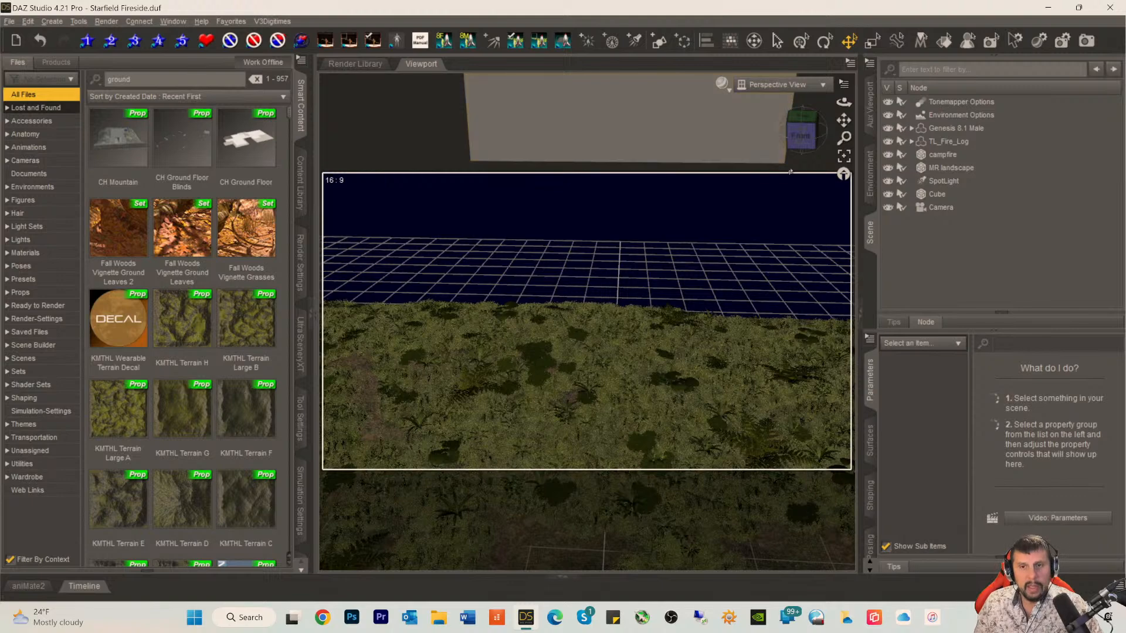
mouse_move(802, 135)
mouse_down()
mouse_move(784, 121)
mouse_move(803, 119)
mouse_move(804, 130)
mouse_up()
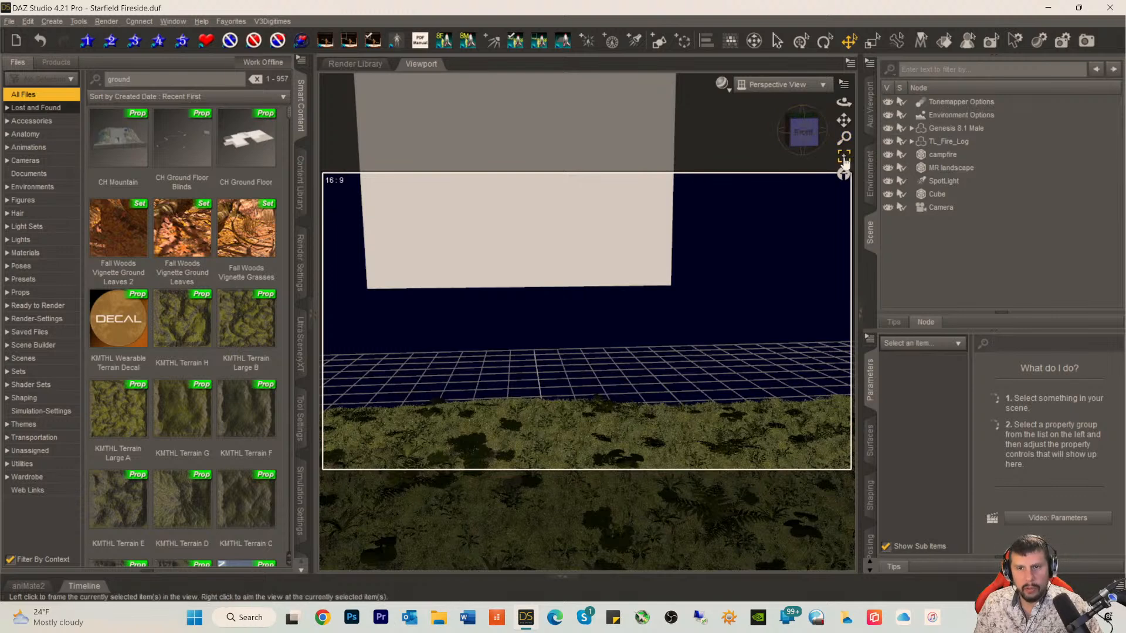
click(843, 157)
click(802, 117)
click(600, 206)
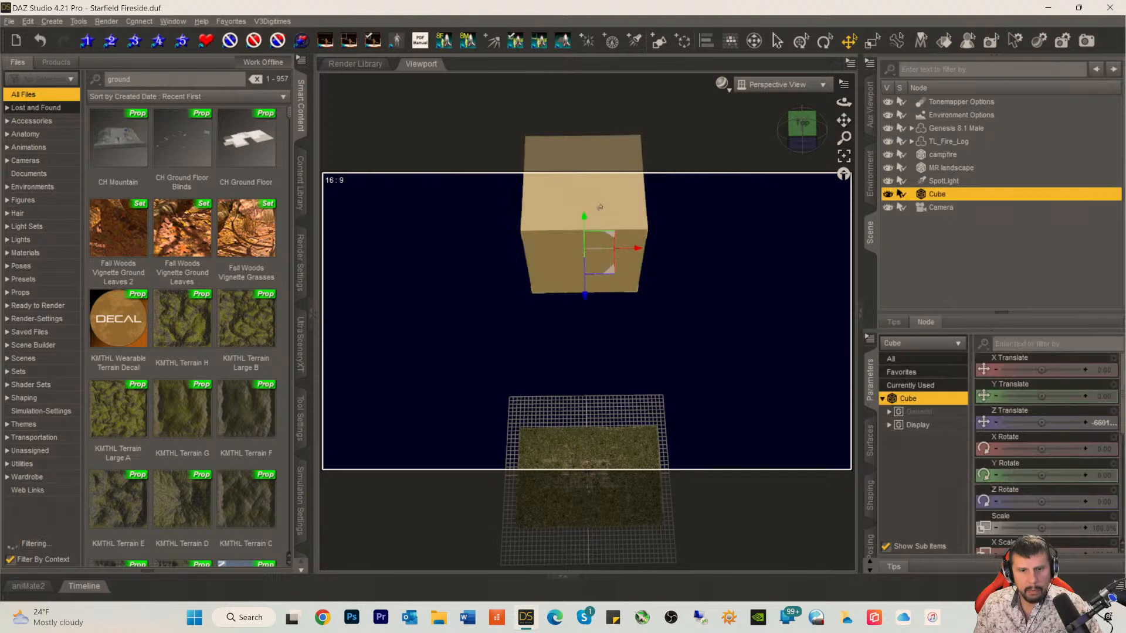
Step: Bring the cube forward to about -3806 on Z and flatten it into a wide wall with X Scale about 183.4% and Z Scale about 9.2%
drag(585, 296, 580, 392)
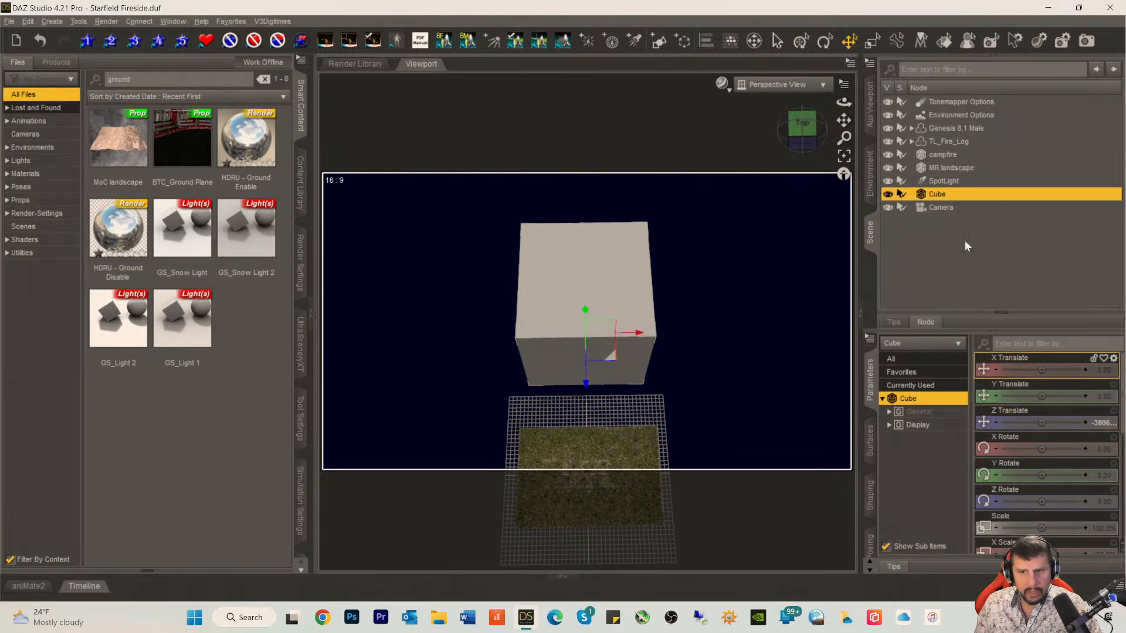
scroll(1026, 494, down, 4)
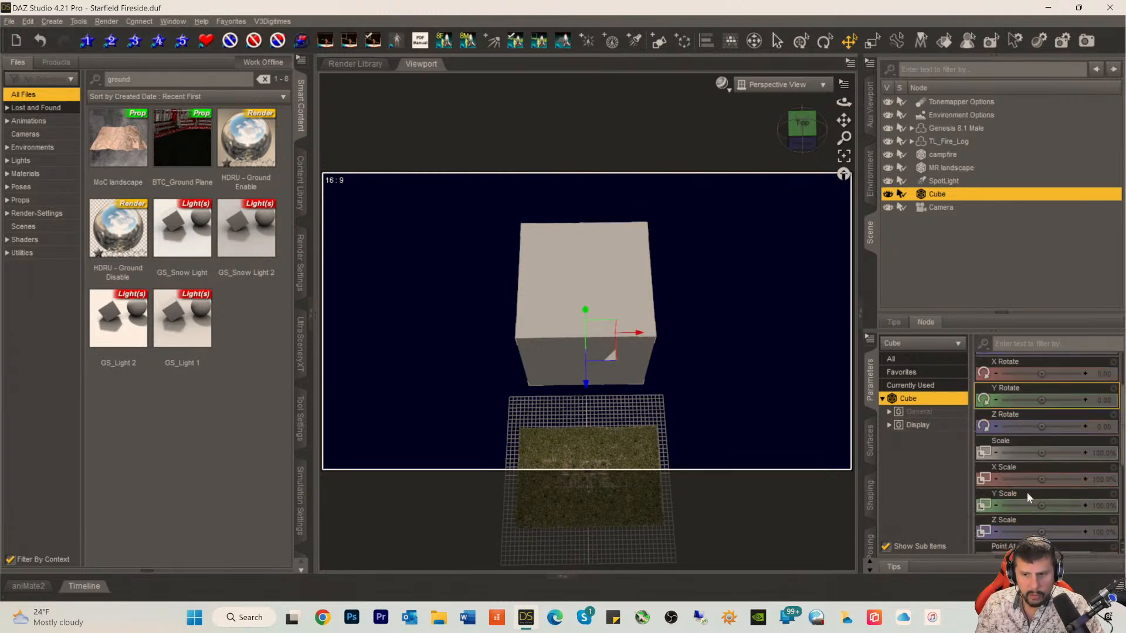
scroll(1046, 396, up, 3)
scroll(1046, 397, up, 1)
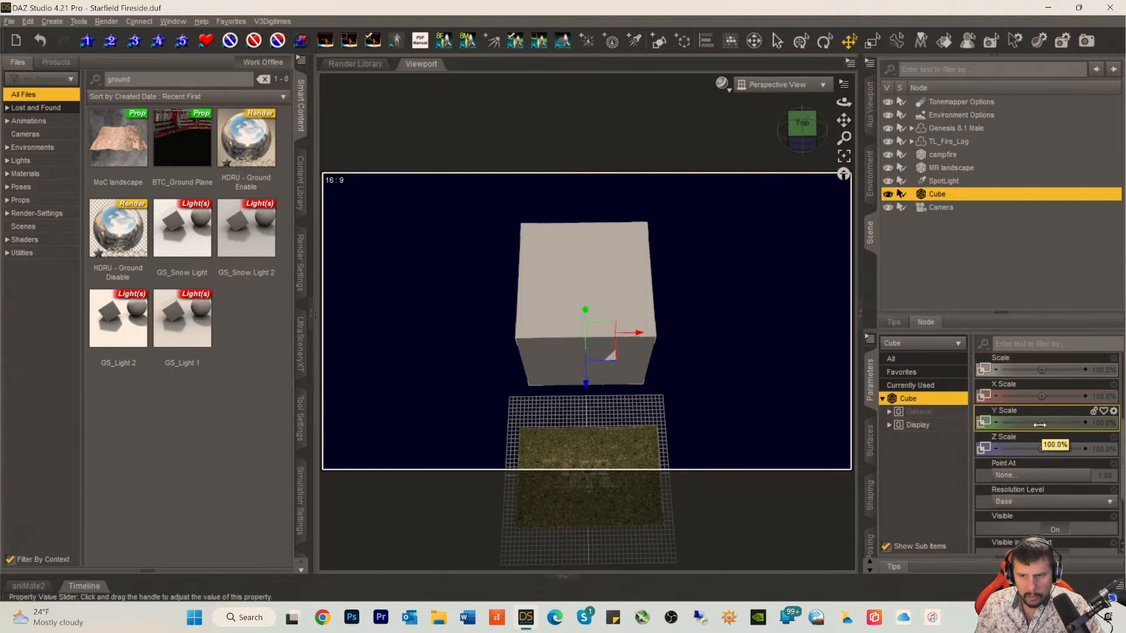
drag(1047, 397, 1063, 396)
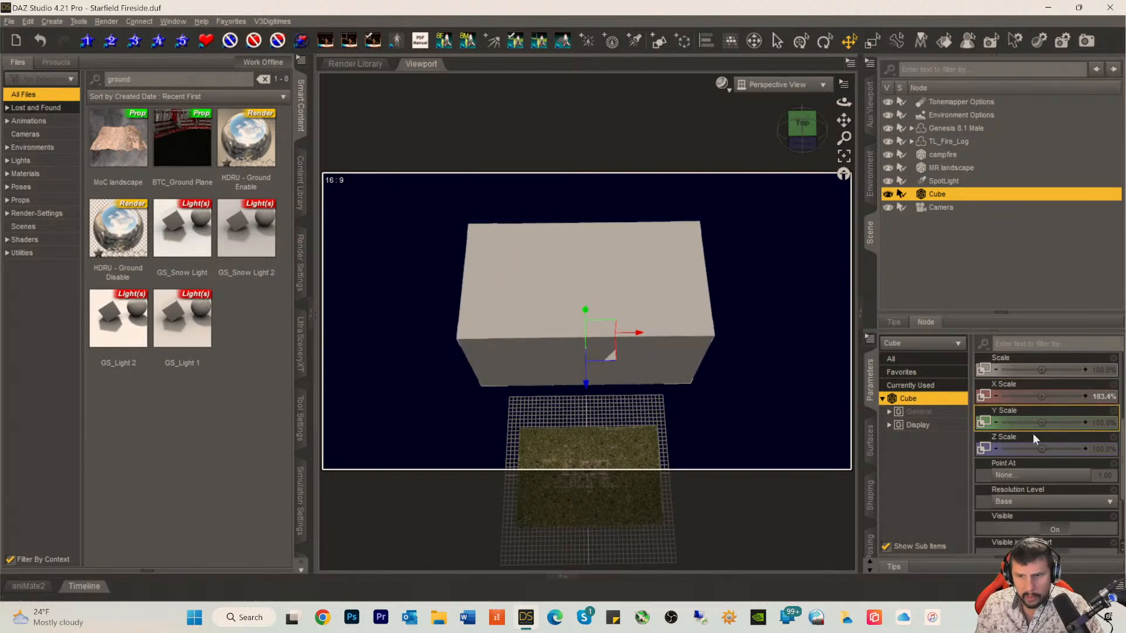
drag(1041, 449, 1018, 449)
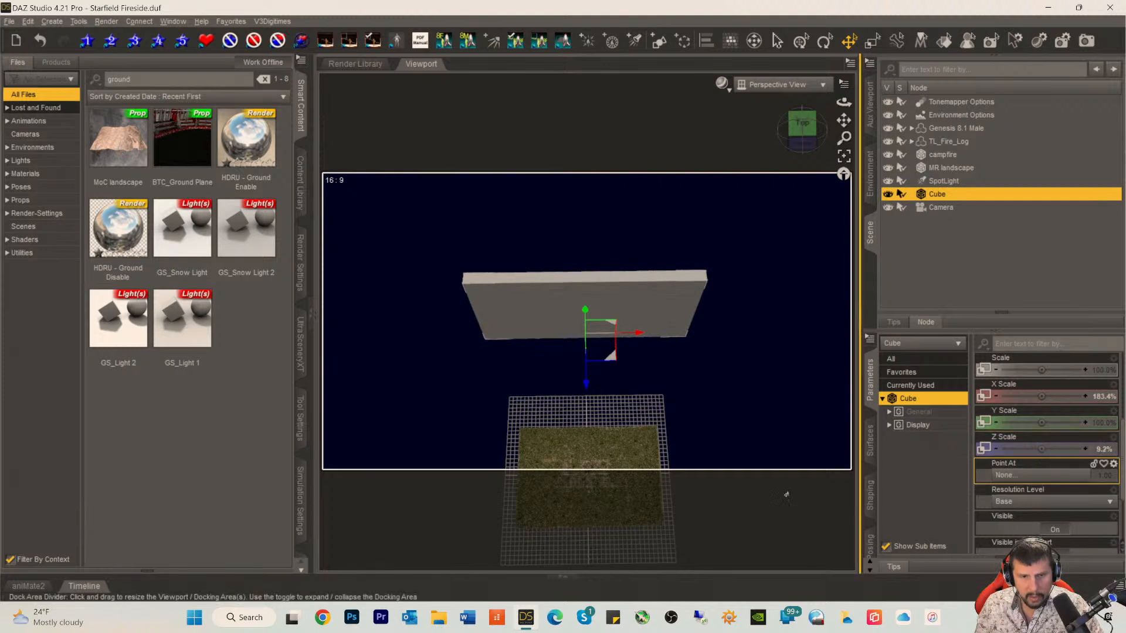
Step: Try the flattened cube close to the landscape, check it from the front, and push it back to about -7358 on Z
drag(584, 392, 580, 412)
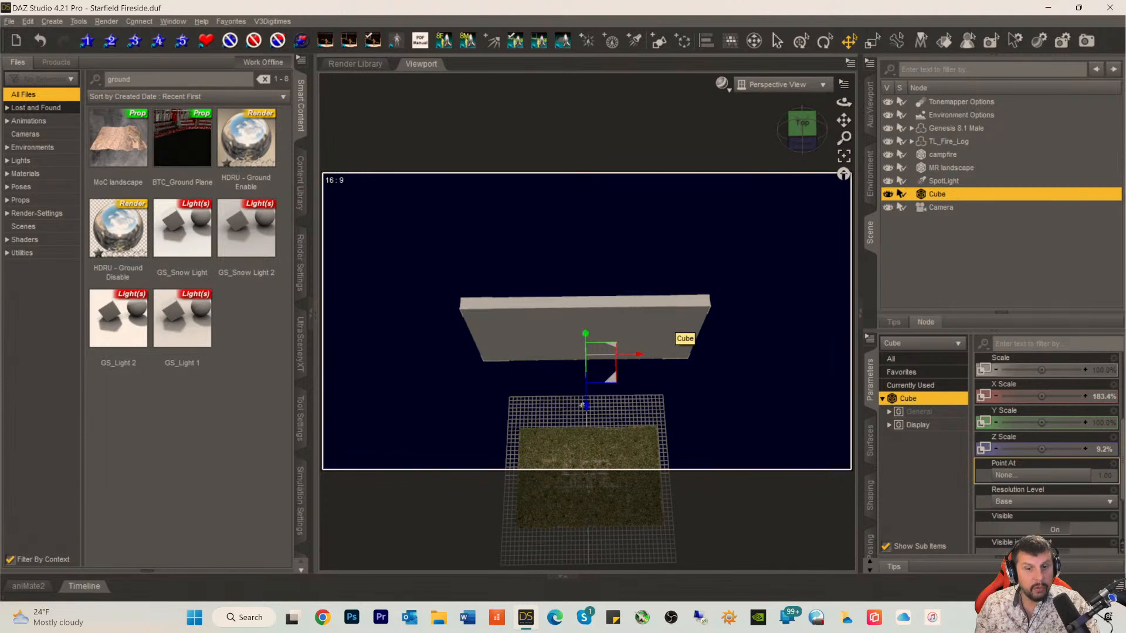
drag(585, 406, 562, 478)
click(800, 148)
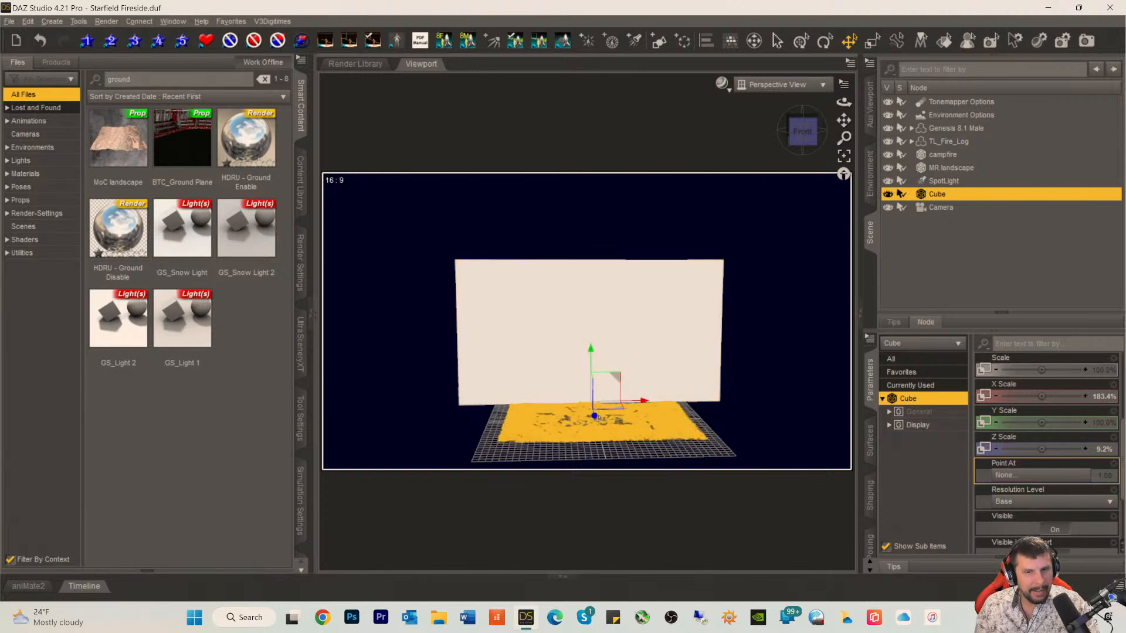
drag(594, 416, 587, 360)
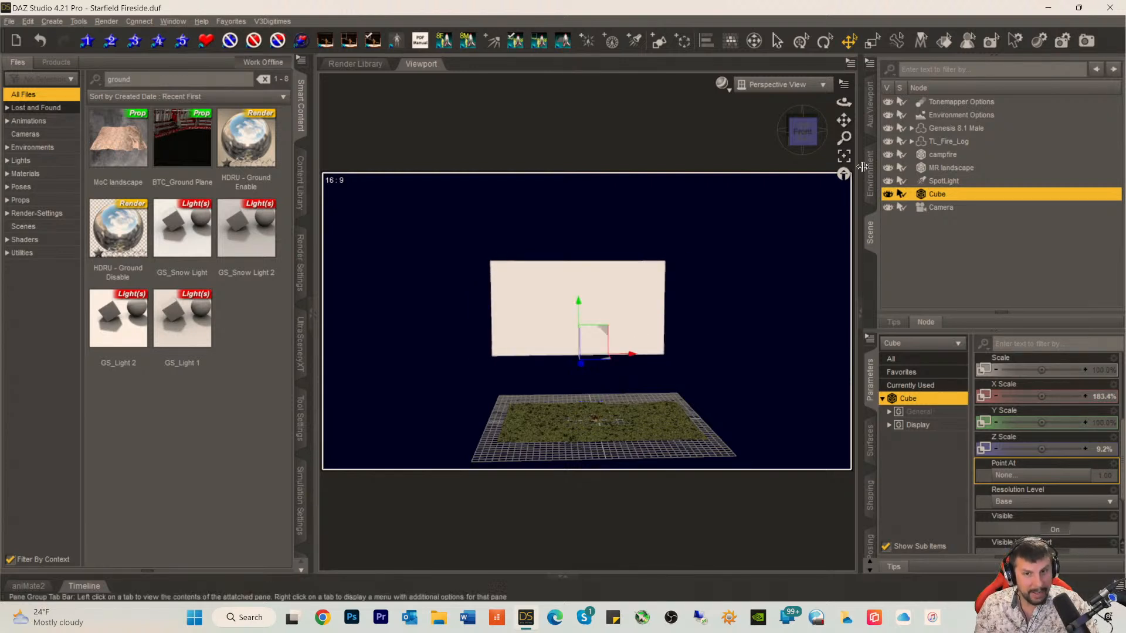
Step: Look through Camera, shift the cube to about -749.88 on X and widen its X Scale to about 294.9% to fill the frame
click(786, 85)
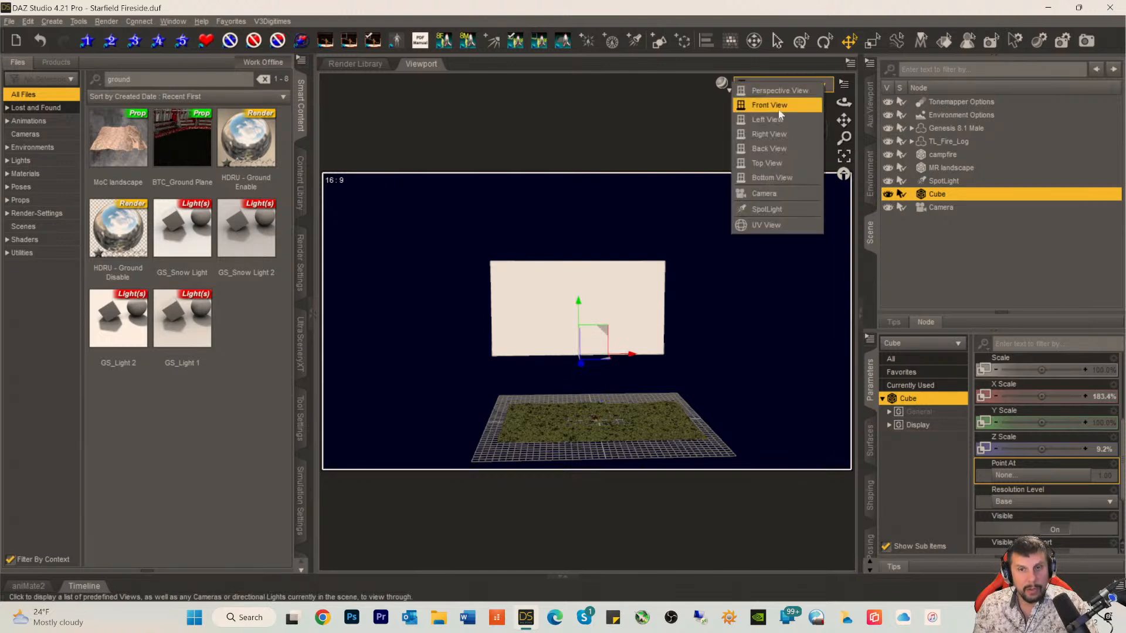
click(774, 193)
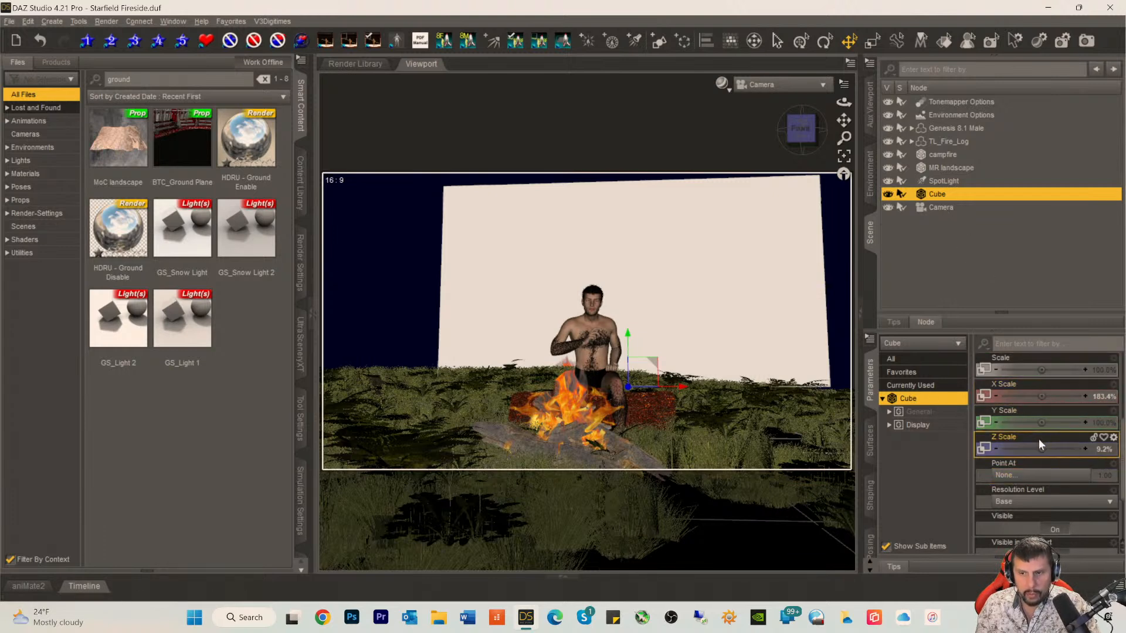
drag(1037, 394, 1062, 394)
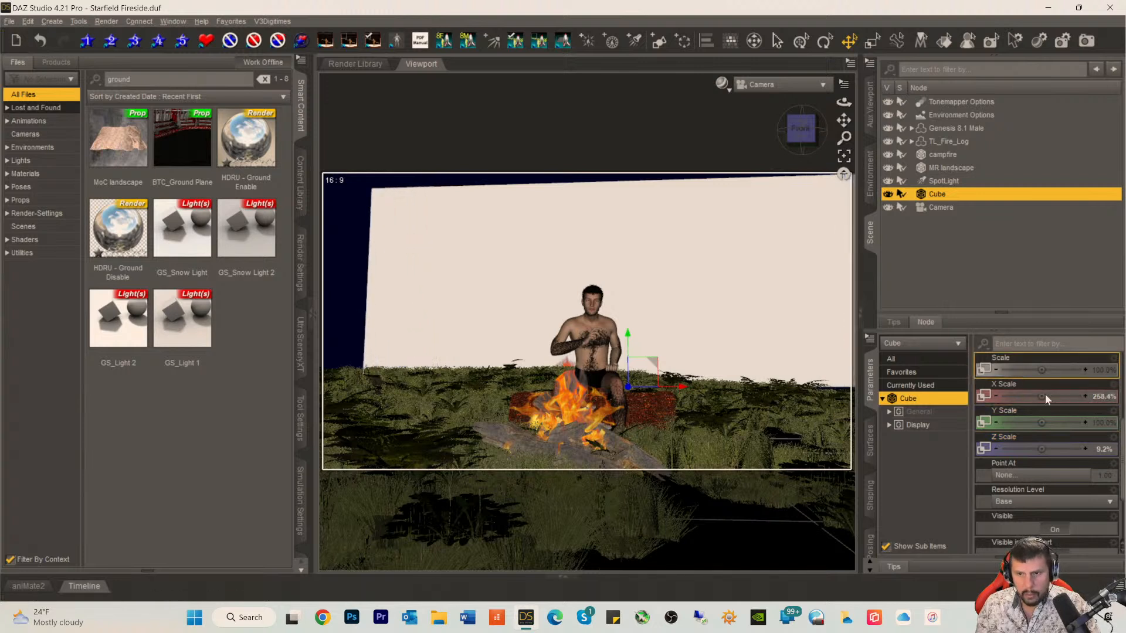
scroll(1043, 437, up, 3)
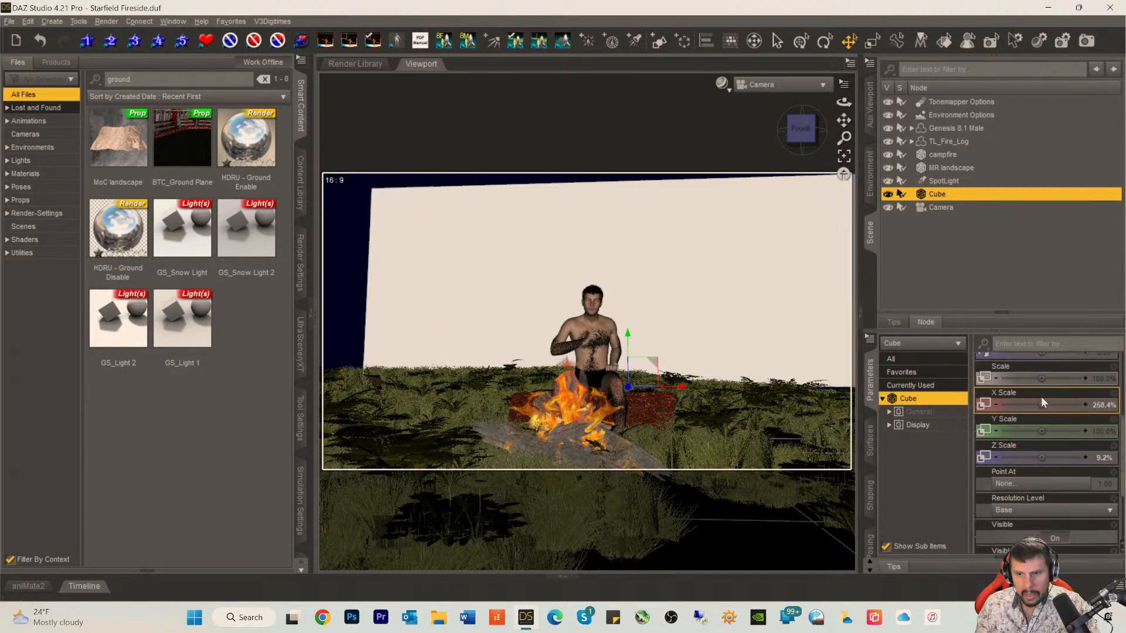
drag(1041, 370, 994, 370)
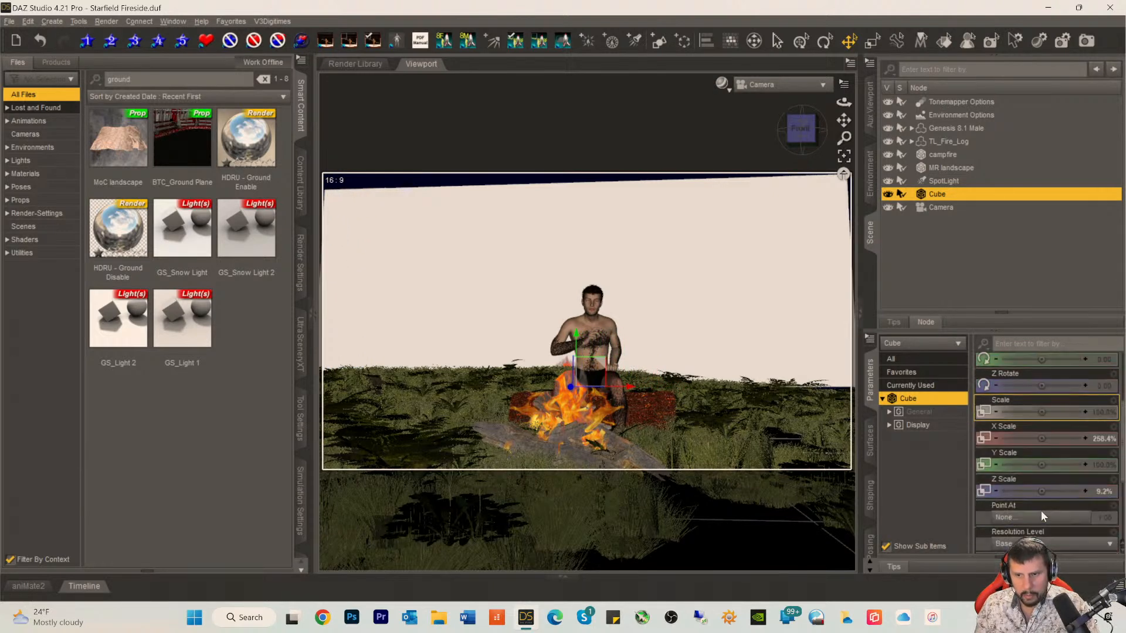
scroll(1041, 493, down, 3)
drag(1041, 475, 1057, 474)
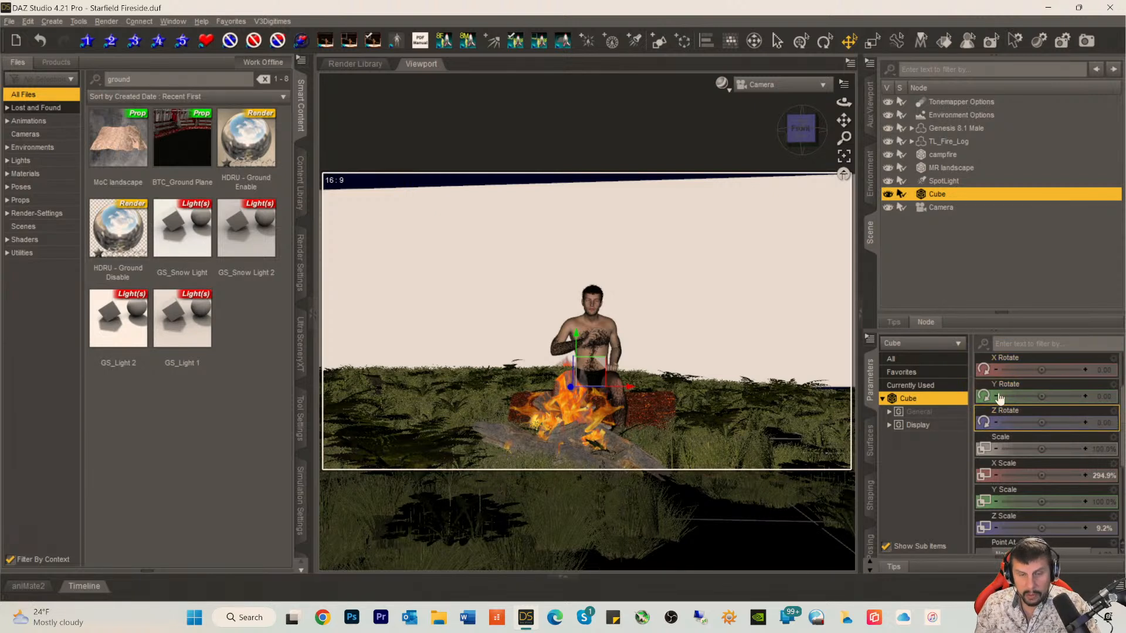
Step: Lower the cube to about -143.69 on Y and increase its Y Scale to about 121.5% so it covers the frame's height
scroll(1050, 403, up, 3)
mouse_move(1046, 397)
mouse_down()
mouse_move(1063, 396)
mouse_move(1039, 397)
mouse_up()
scroll(1044, 477, down, 3)
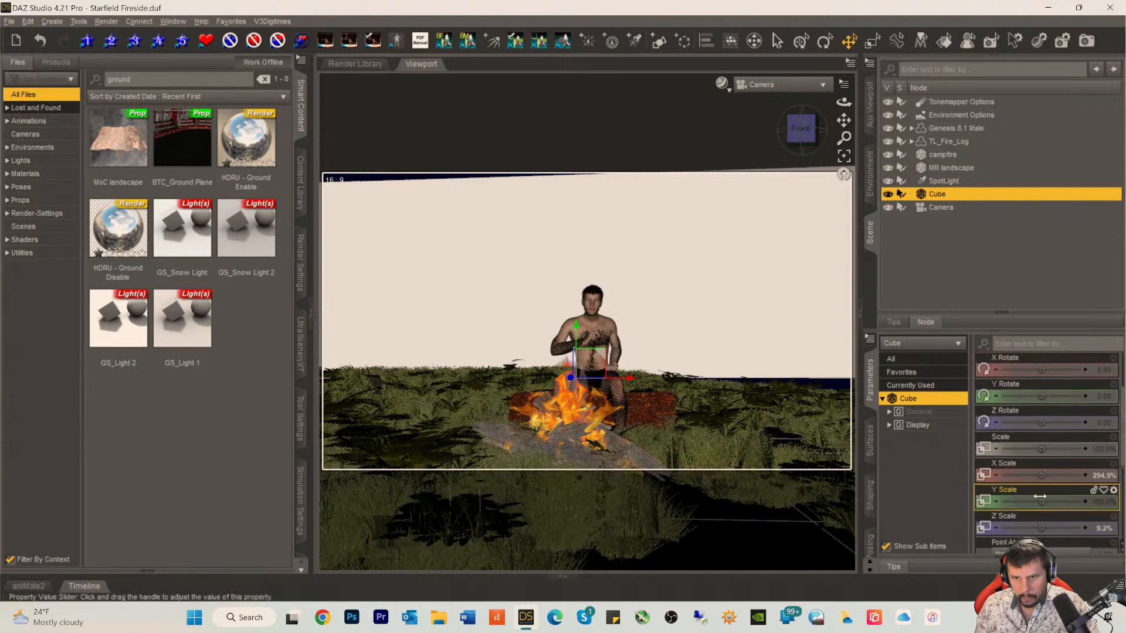
drag(1041, 500, 1055, 499)
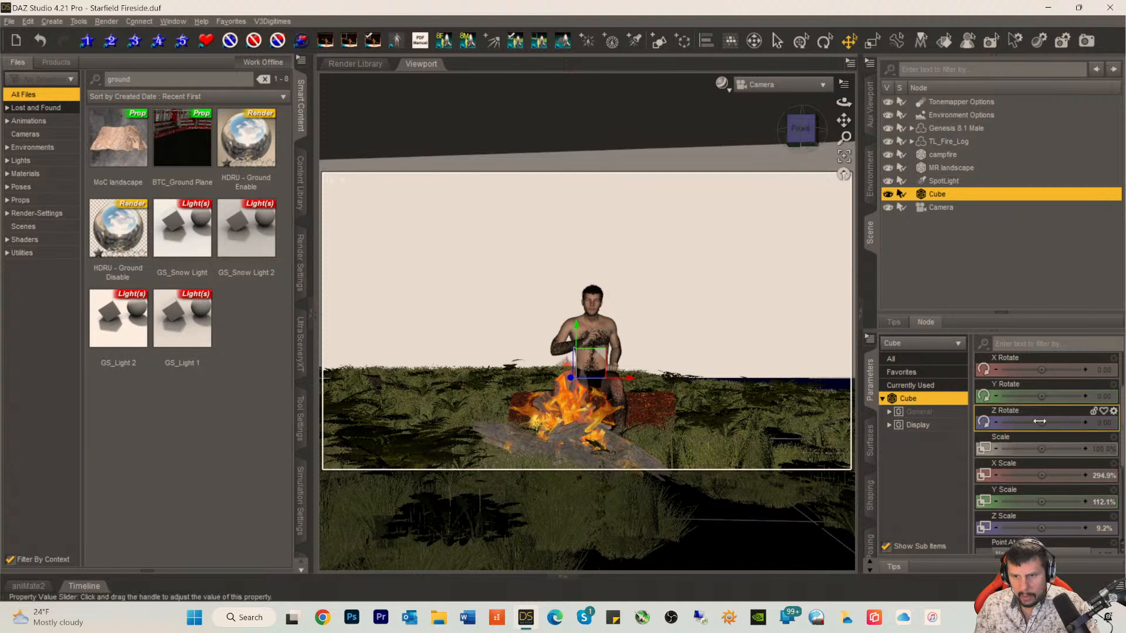
scroll(1039, 387, up, 3)
drag(1039, 387, 1018, 387)
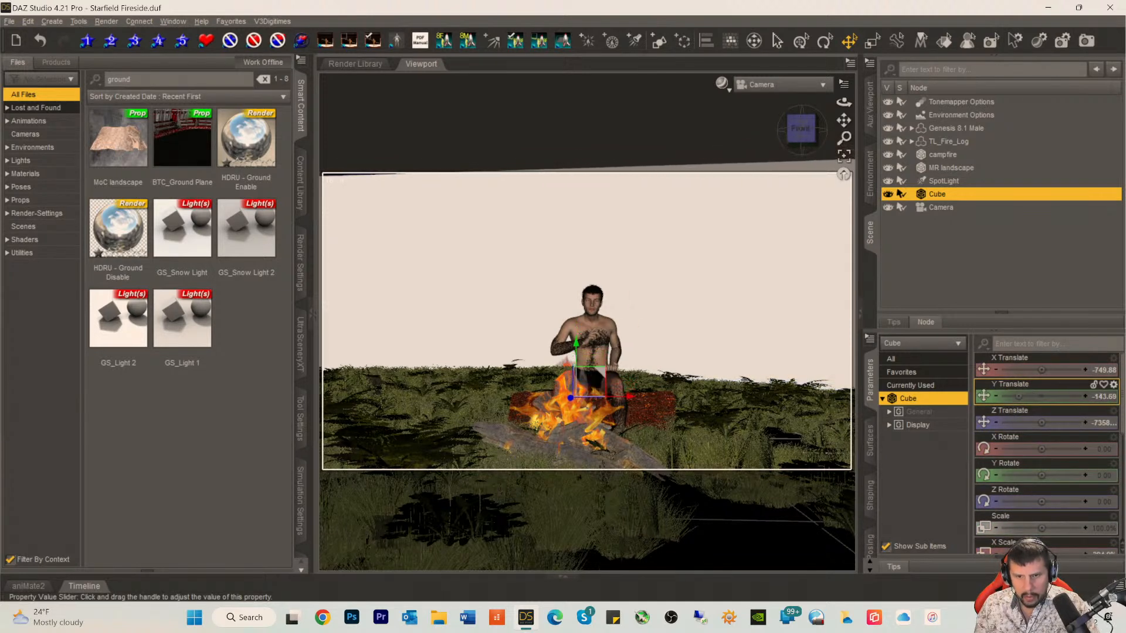
scroll(1045, 476, down, 9)
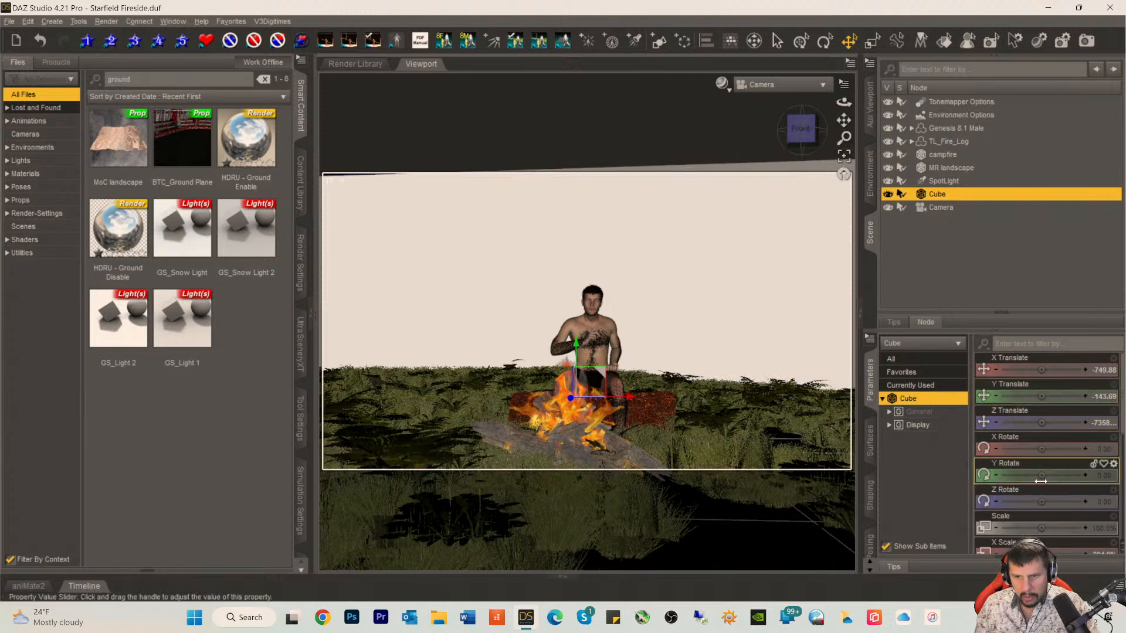
scroll(1046, 476, down, 1)
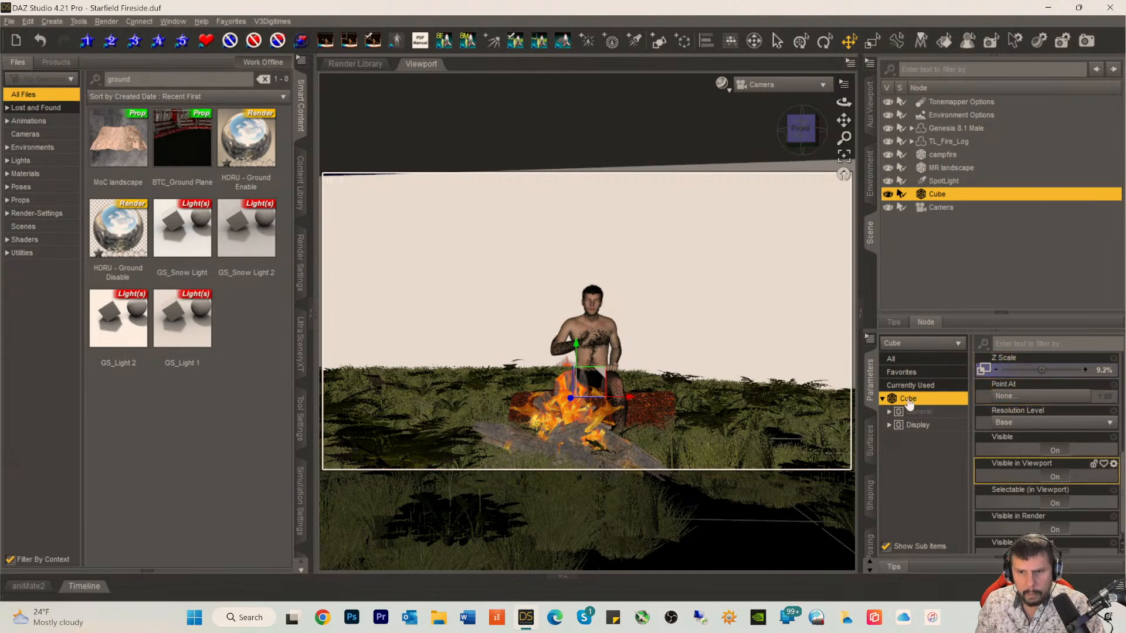
scroll(1040, 388, up, 3)
drag(1039, 421, 1056, 421)
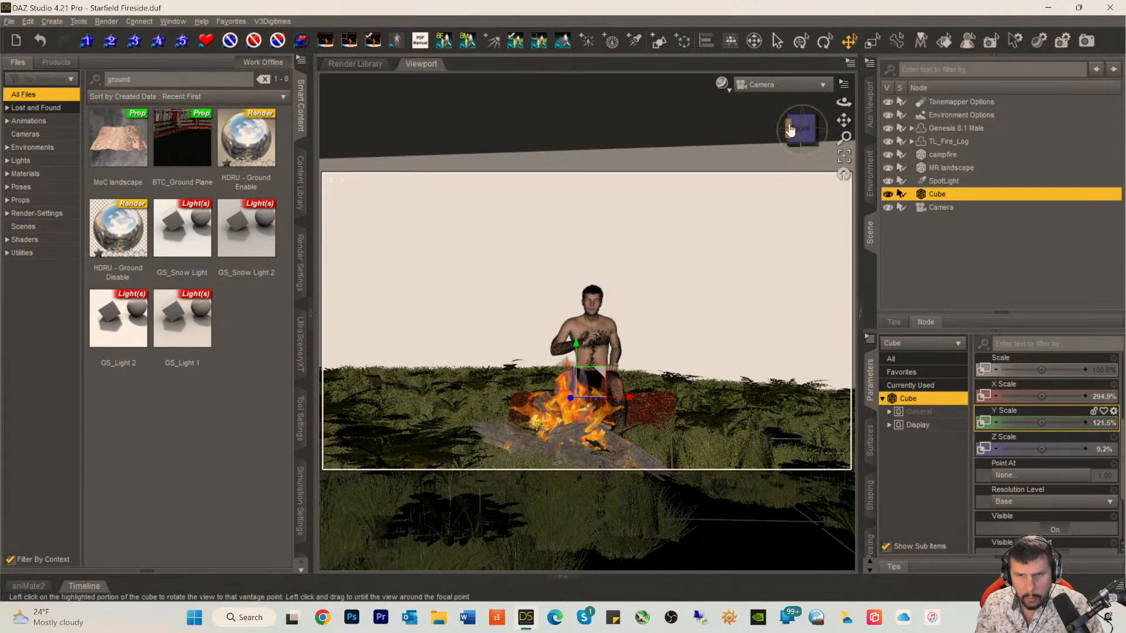
Step: Select Camera in the scene and unlock all of its properties
click(940, 208)
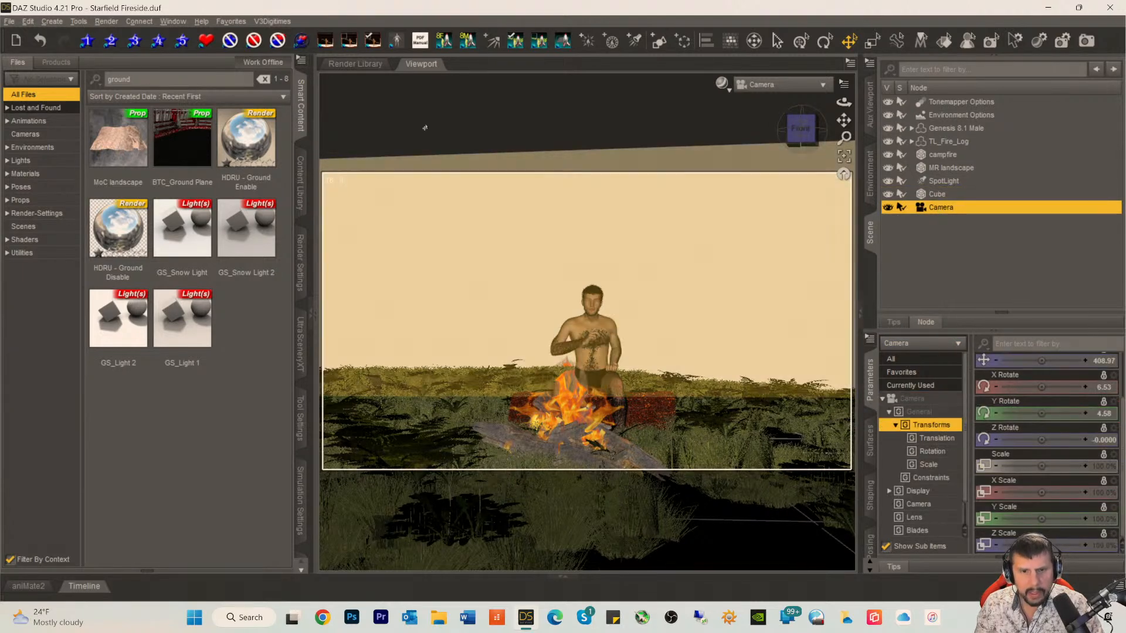
click(28, 21)
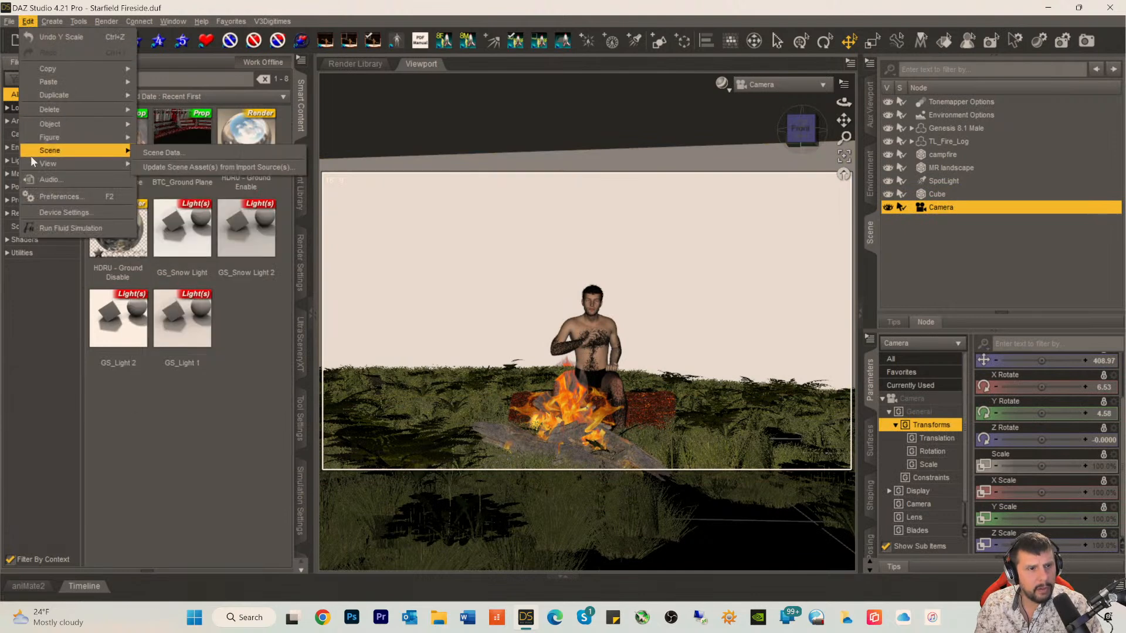
mouse_move(51, 126)
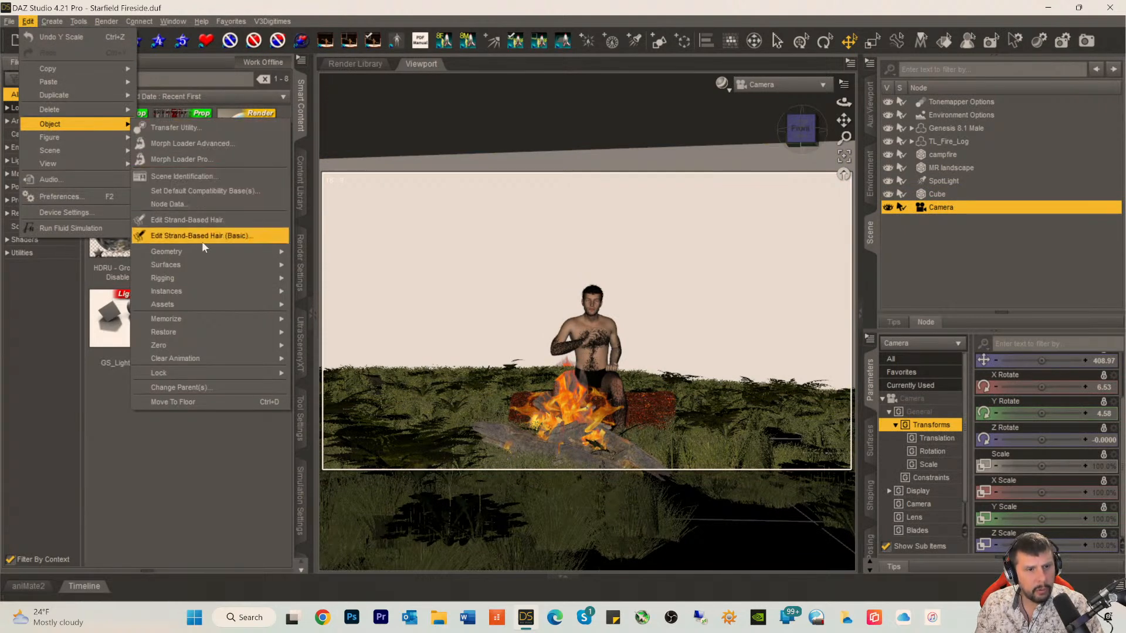
mouse_move(185, 258)
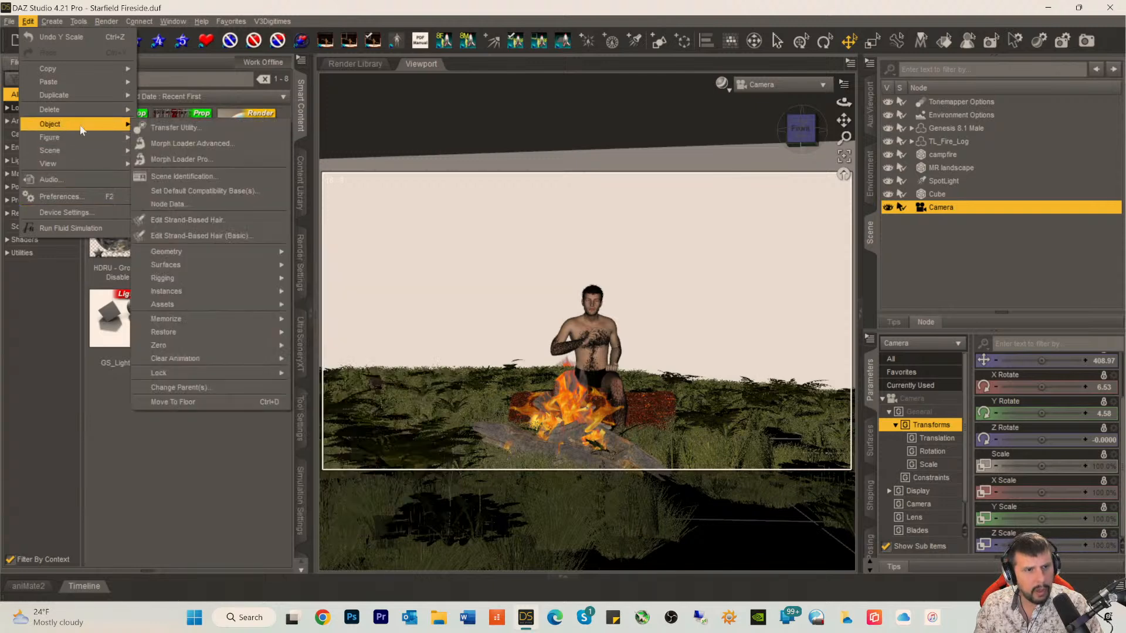
mouse_move(176, 373)
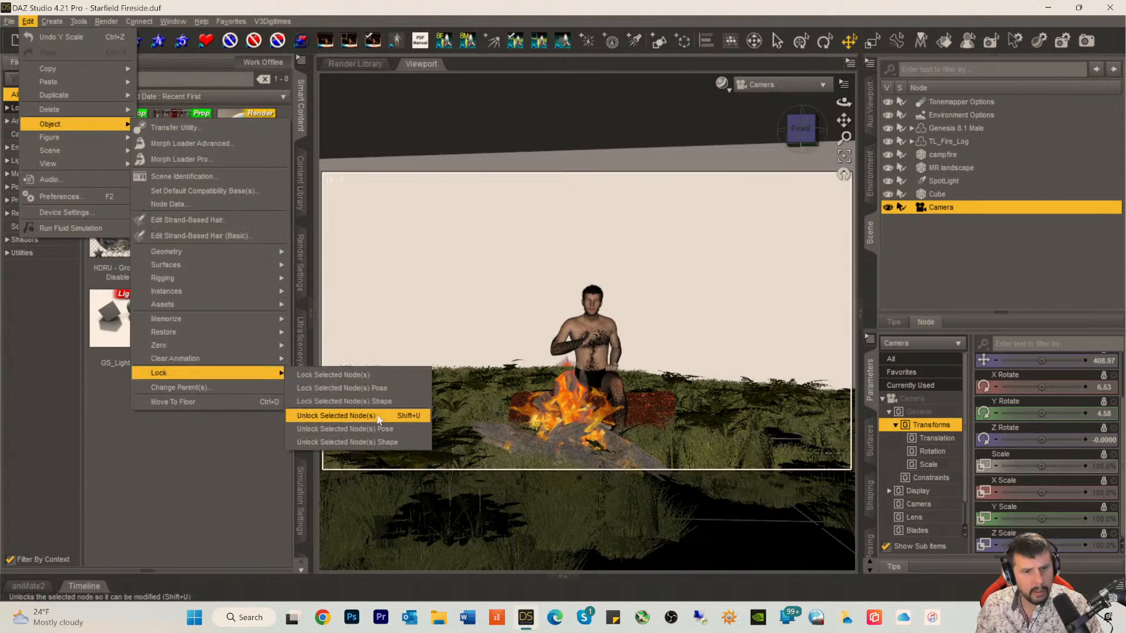
click(378, 416)
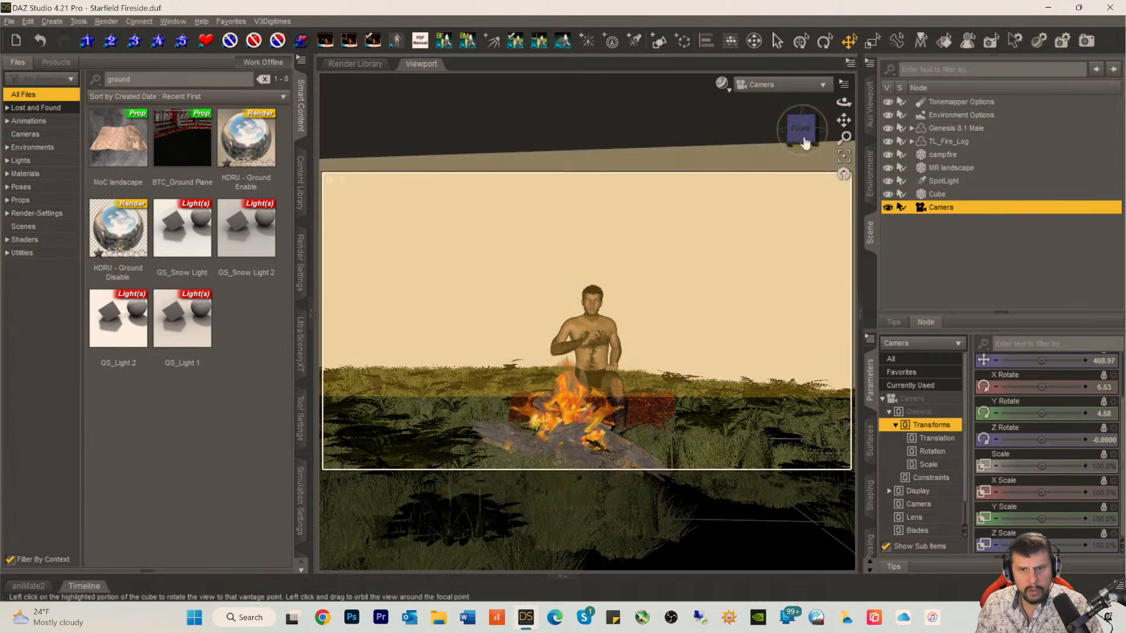
Step: Reframe Camera on the man and fire from the front, with about 2.75 X Rotate, 0.11 Y Rotate and 329 on Z
click(801, 128)
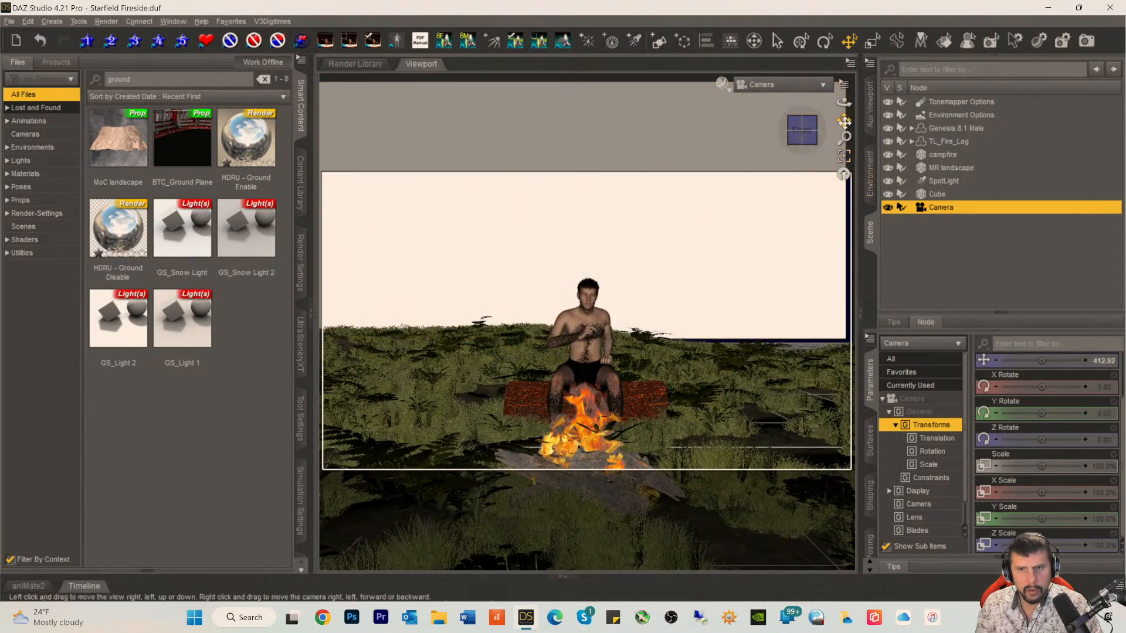
drag(844, 120, 841, 82)
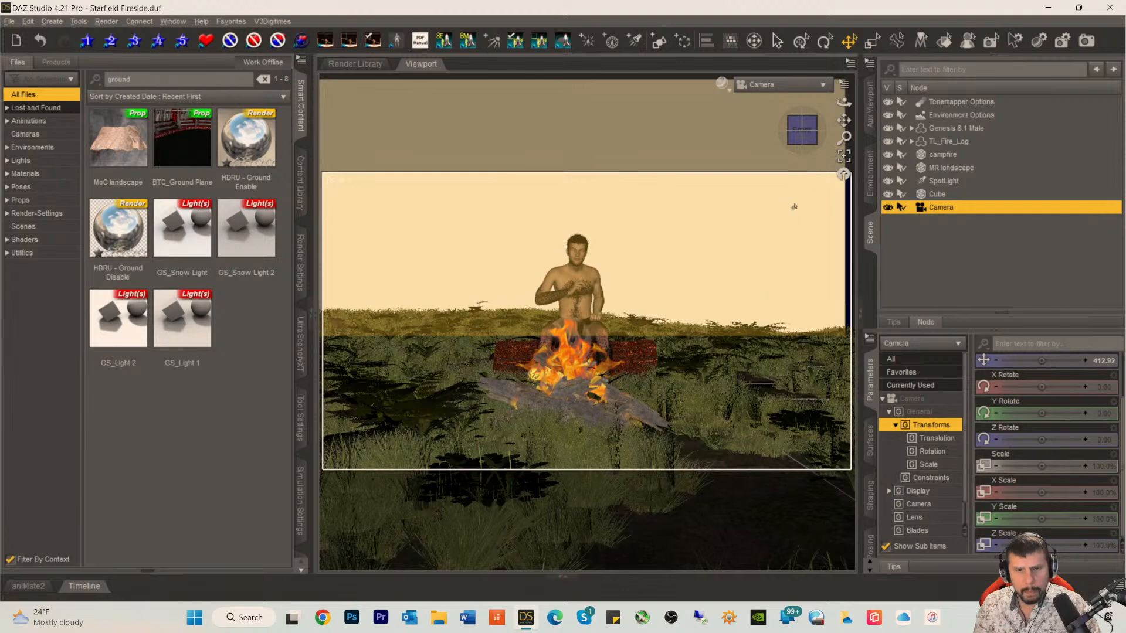
scroll(791, 214, up, 3)
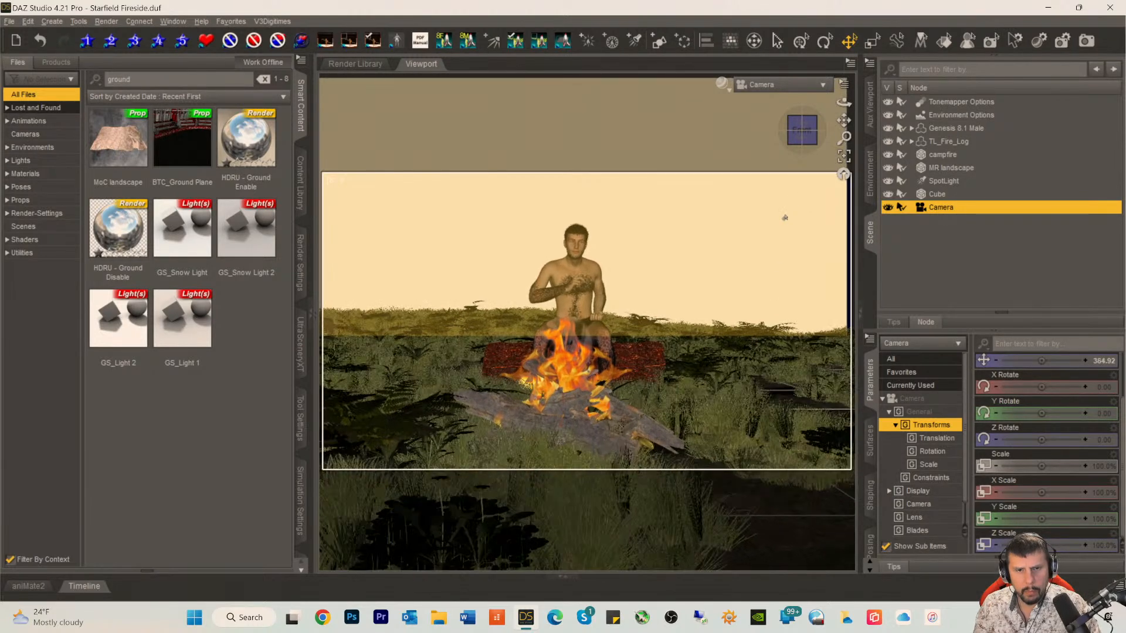
scroll(784, 217, down, 3)
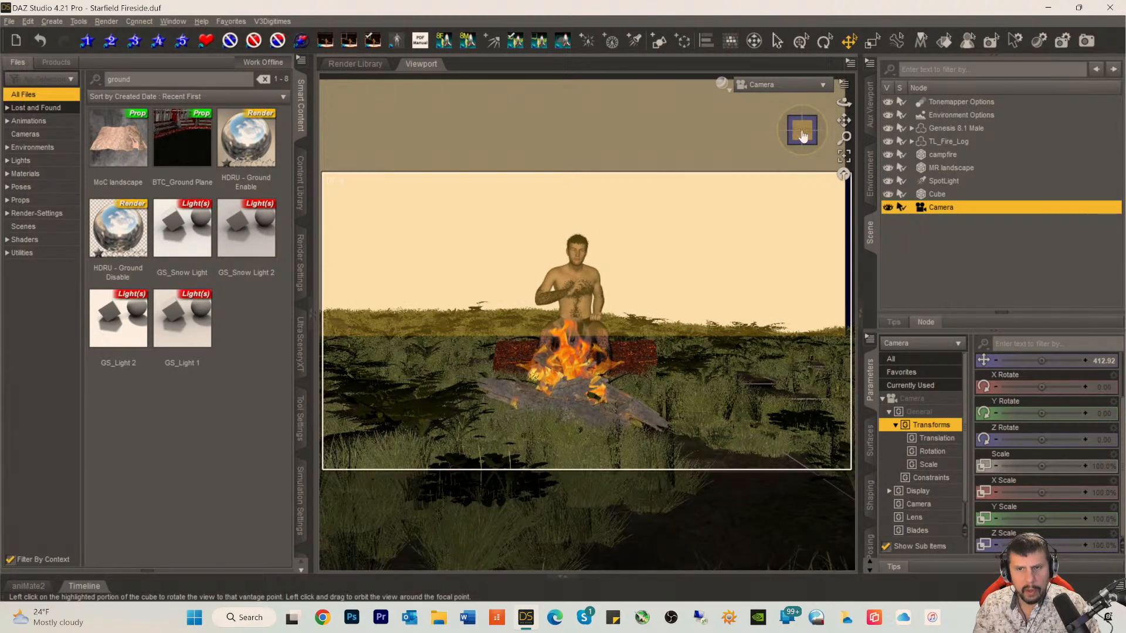
drag(802, 136, 802, 142)
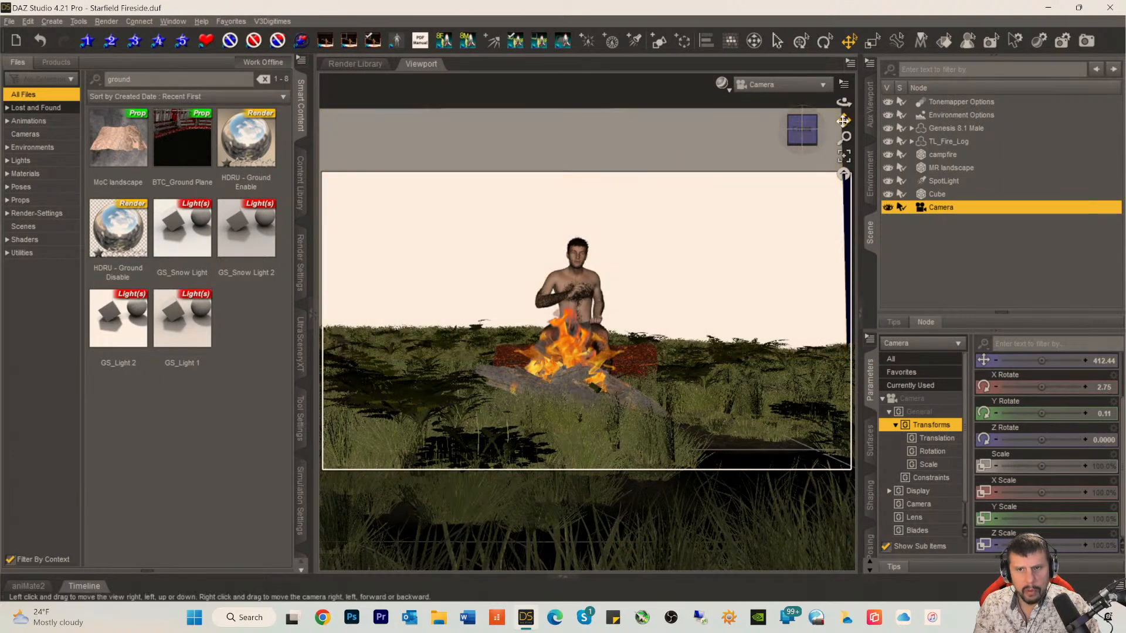
drag(844, 119, 843, 128)
scroll(712, 243, up, 4)
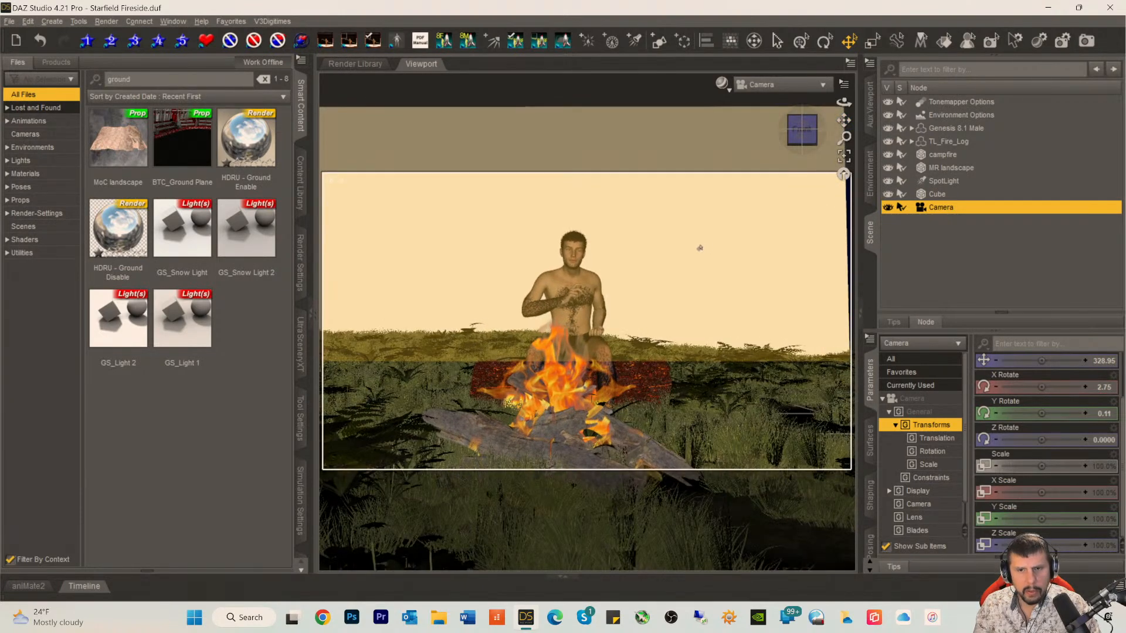
Step: Select the background cube and shift it to about -474.94 on X so it spans the reframed shot
click(699, 248)
scroll(1043, 360, up, 3)
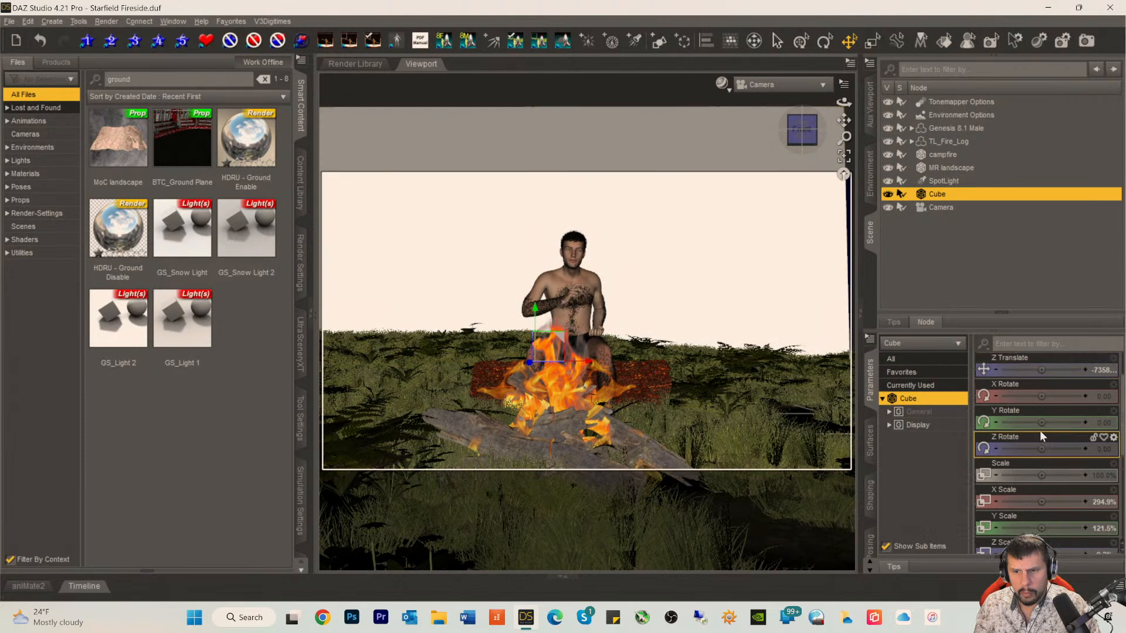
drag(1042, 370, 1064, 370)
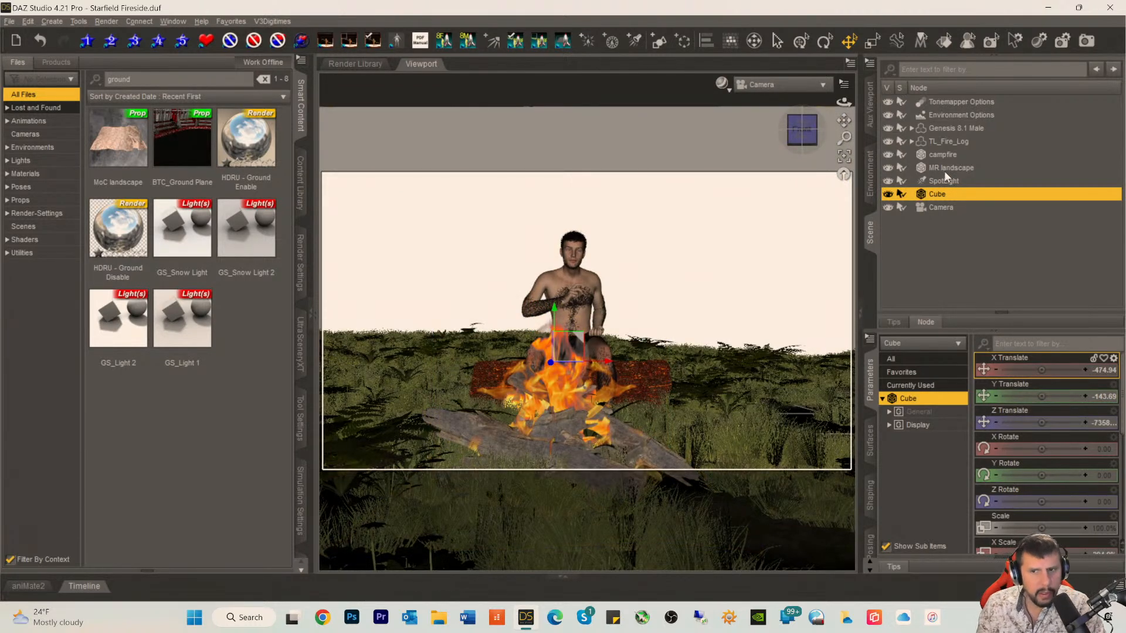
Step: Select the Genesis 8.1 Male and turn him to about -10.55 on Y Rotate
click(941, 128)
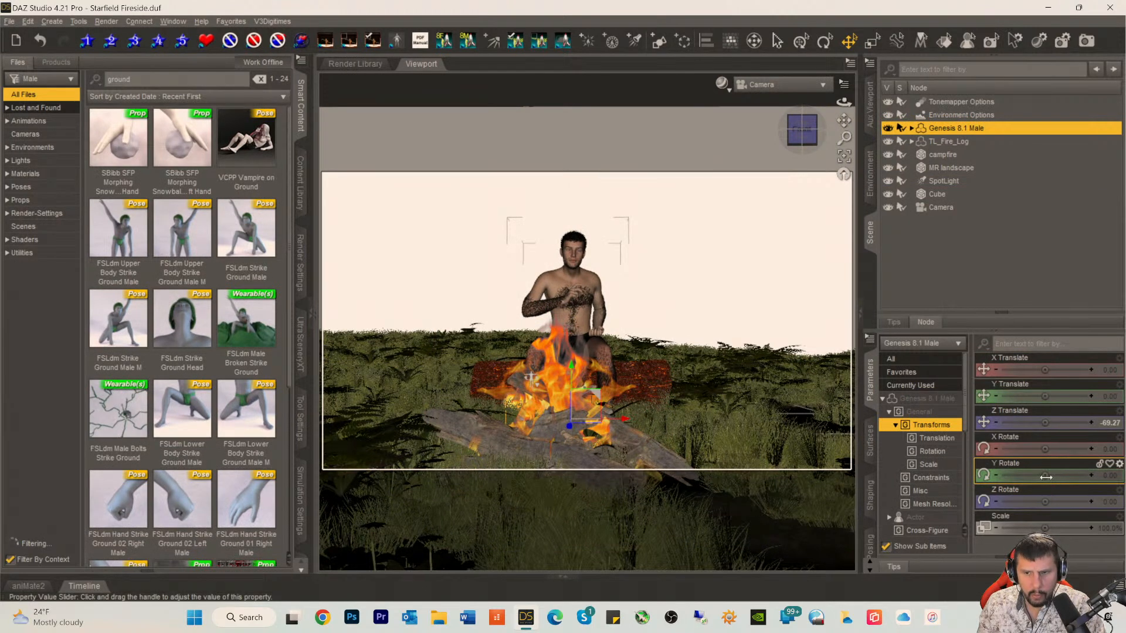
drag(1045, 477, 1028, 477)
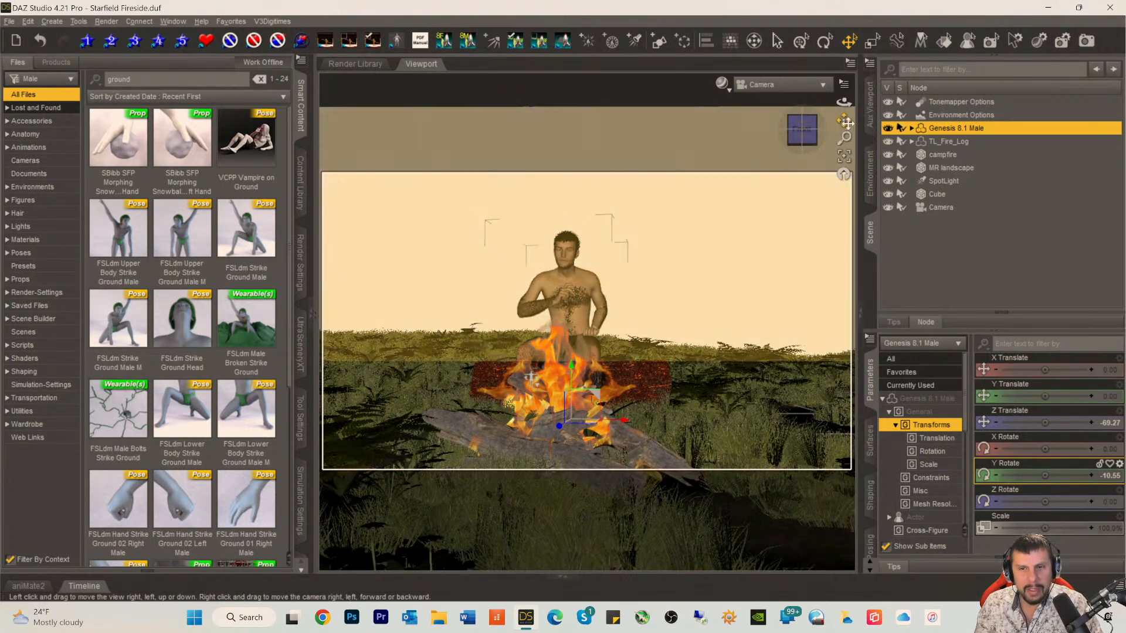
Step: Lower the camera's viewing angle, reframe the man and fire slightly lower in the shot, and save the scene
drag(803, 139, 803, 127)
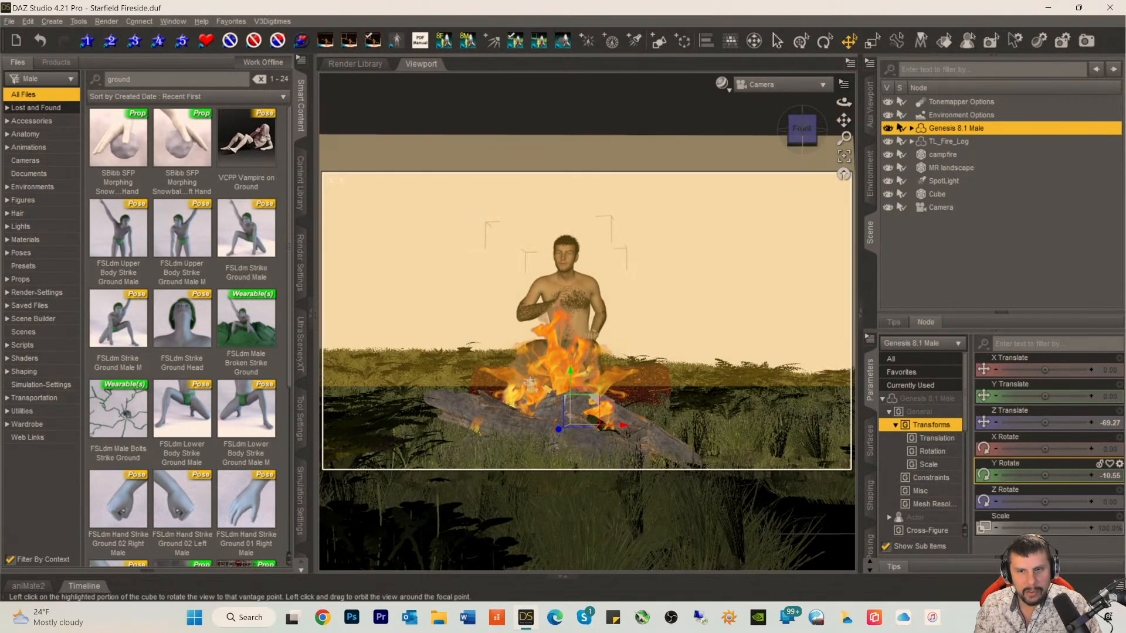
drag(844, 120, 809, 131)
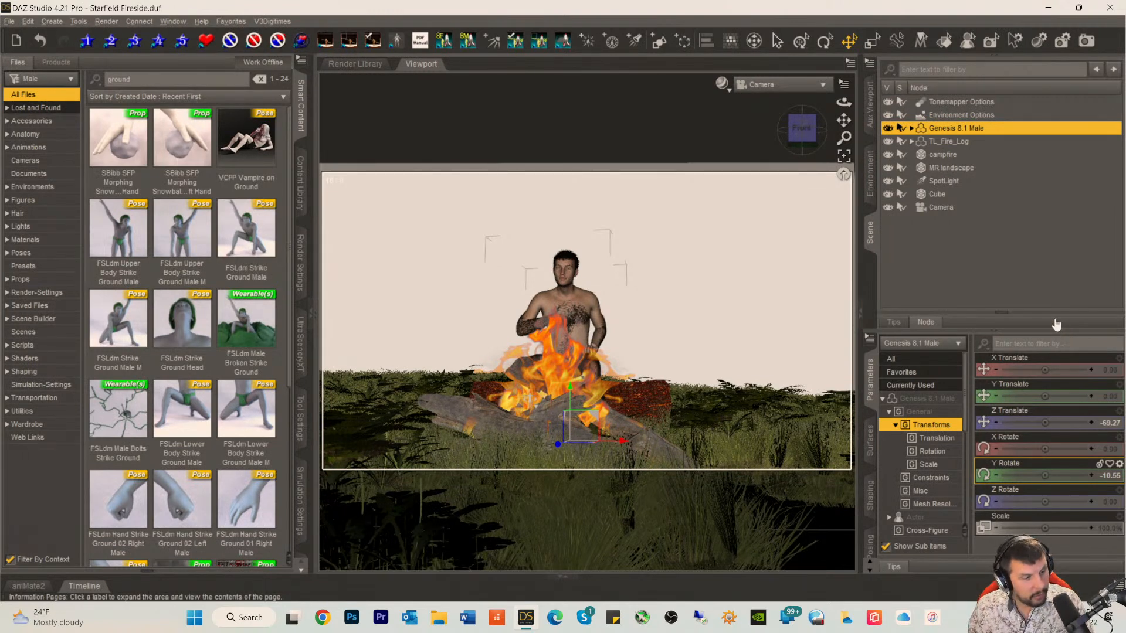
key(ctrl+s)
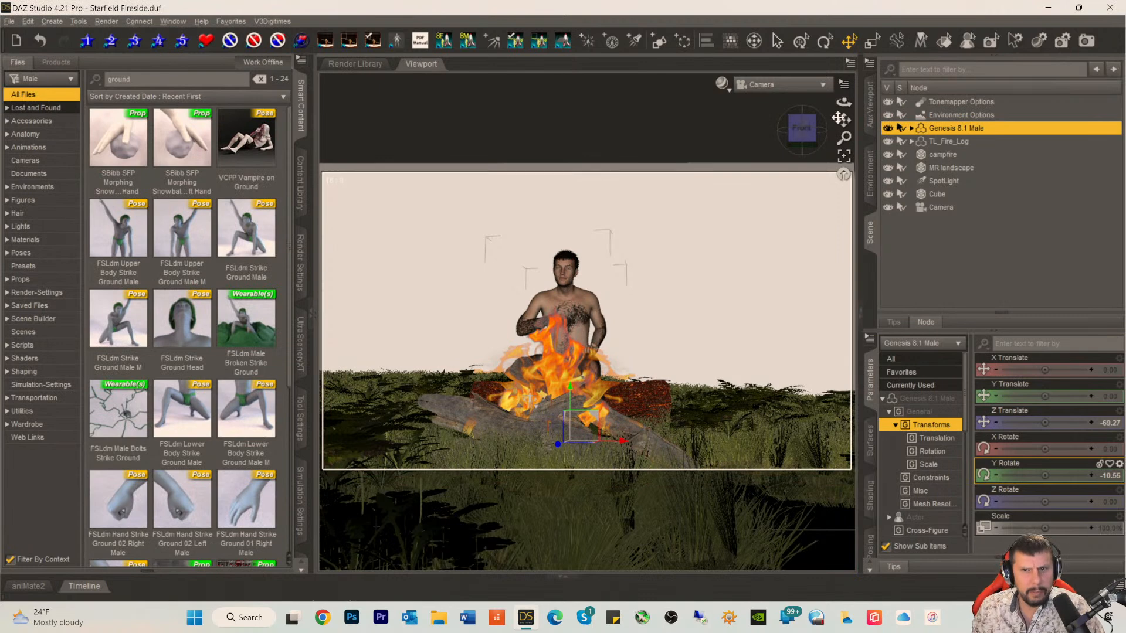
drag(842, 120, 802, 126)
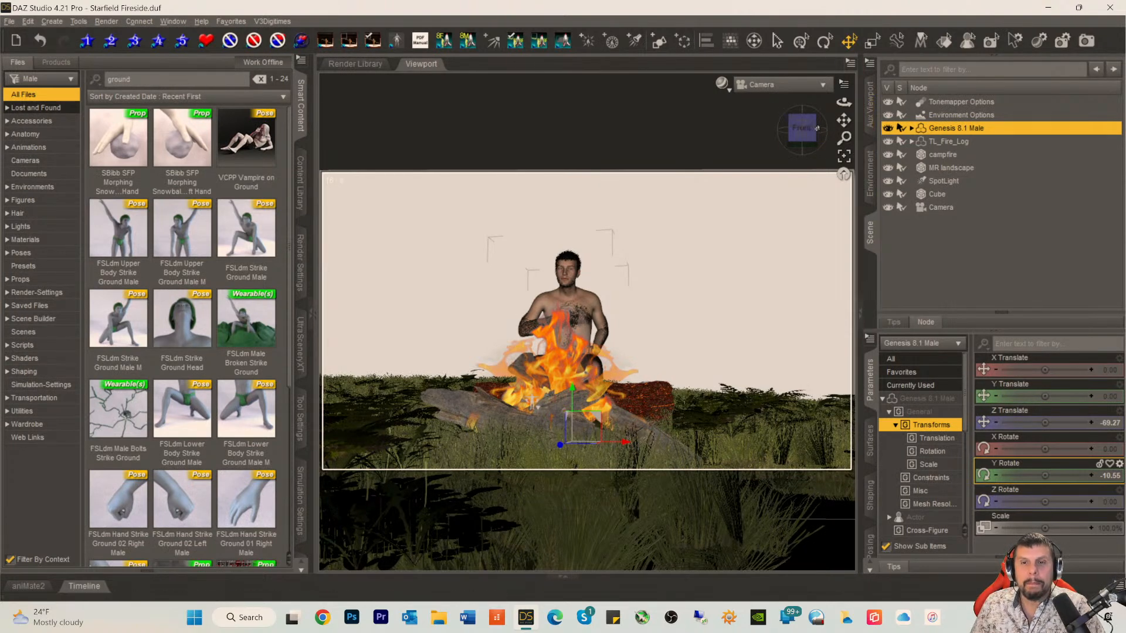
key(ctrl+o)
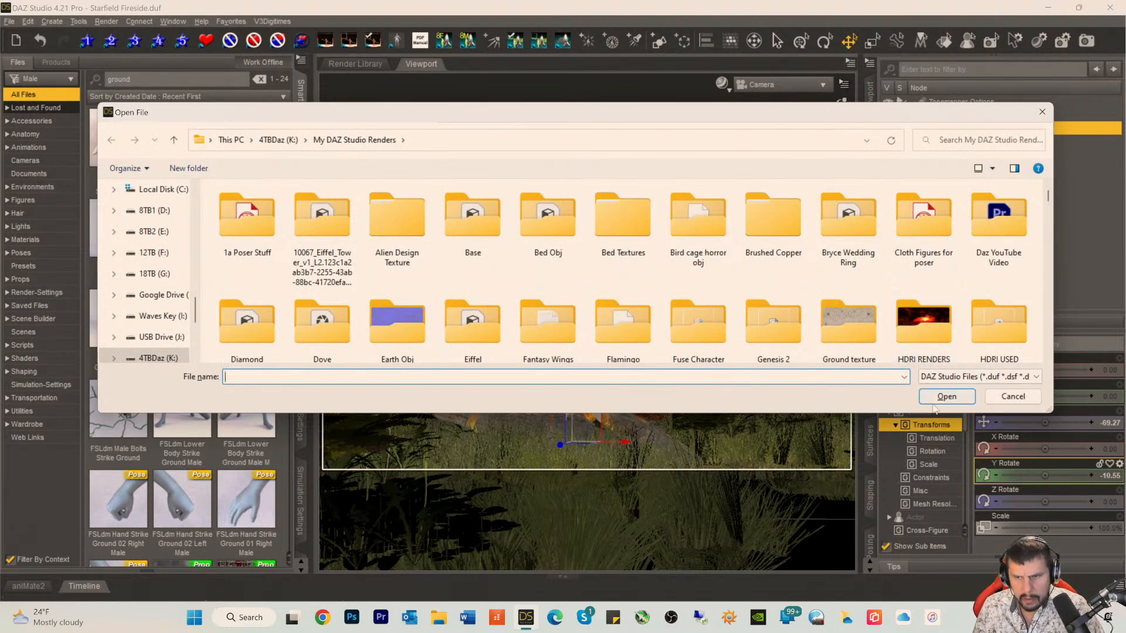
click(1004, 398)
key(ctrl+s)
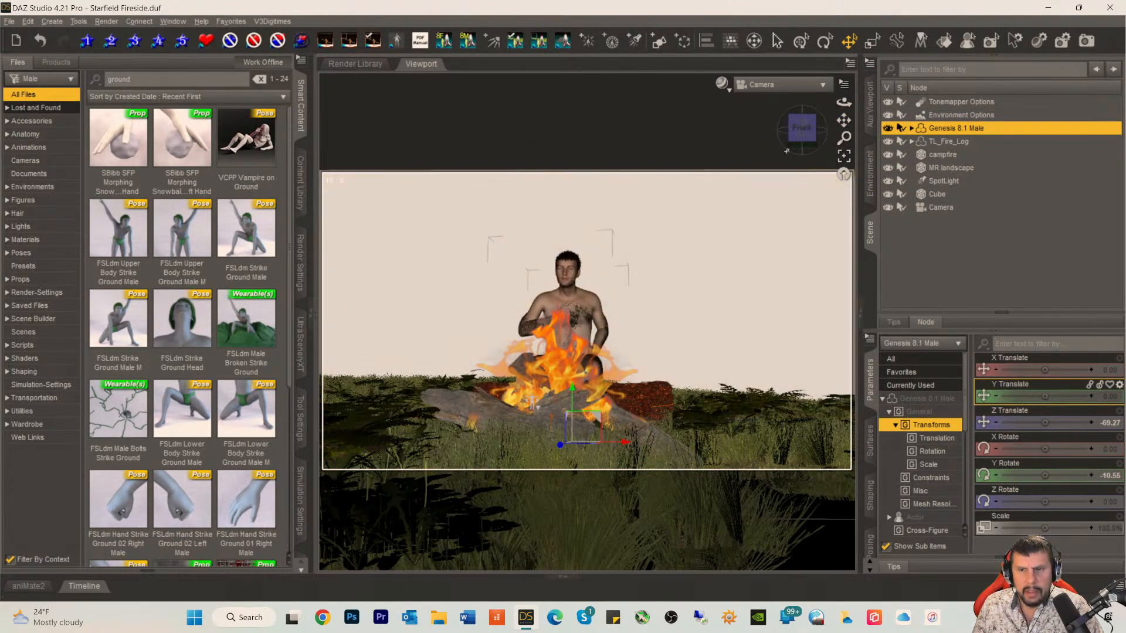
Step: Select the background cube, increase its Y Scale, set it to about -168.30 on Y so it covers the frame's height, and save the scene
click(672, 215)
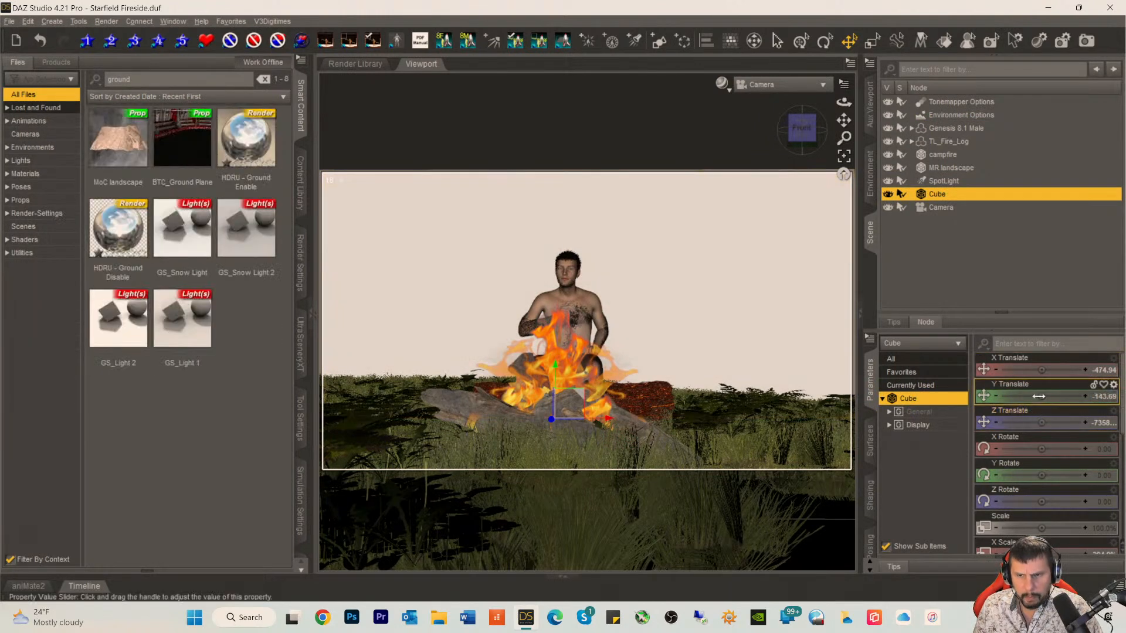
drag(1038, 396, 1062, 396)
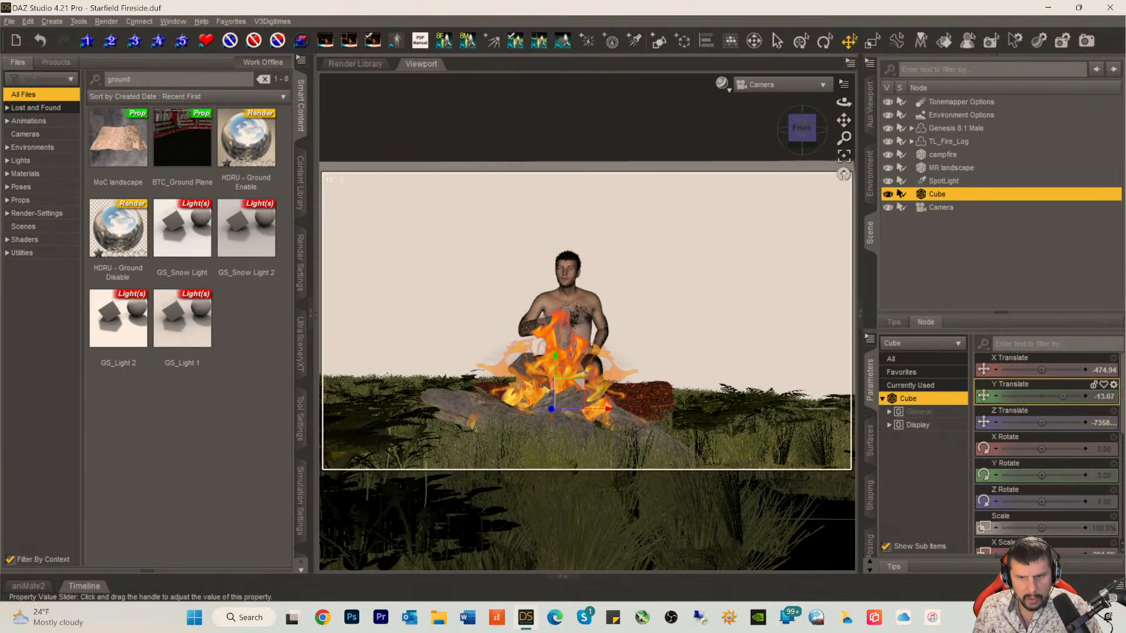
scroll(1036, 496, down, 3)
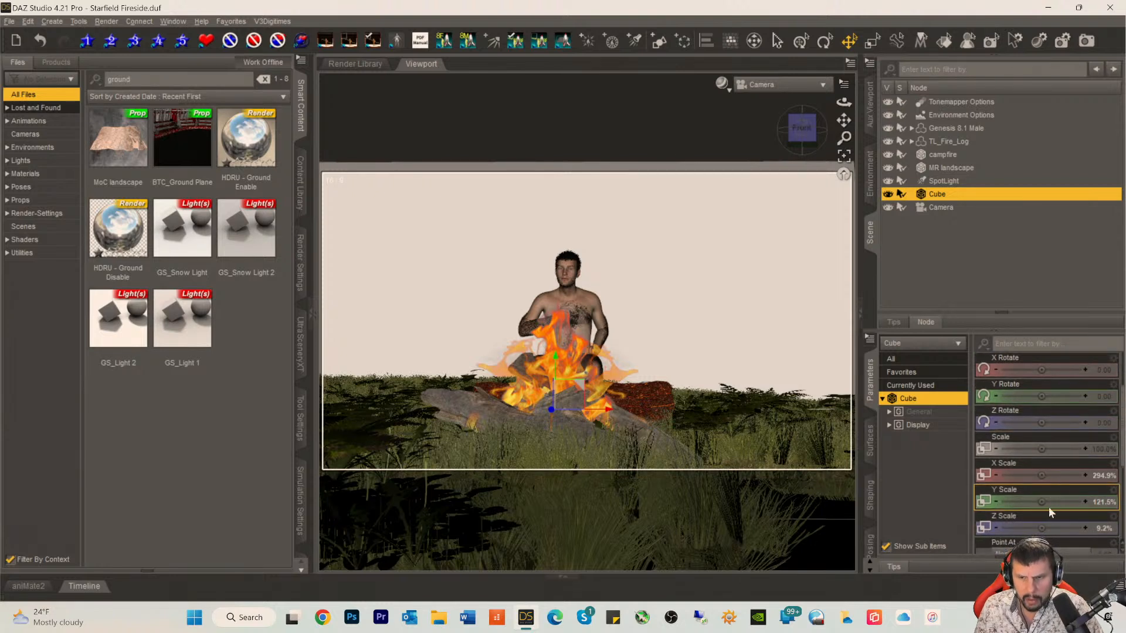
drag(1041, 498, 1053, 499)
scroll(1037, 399, up, 3)
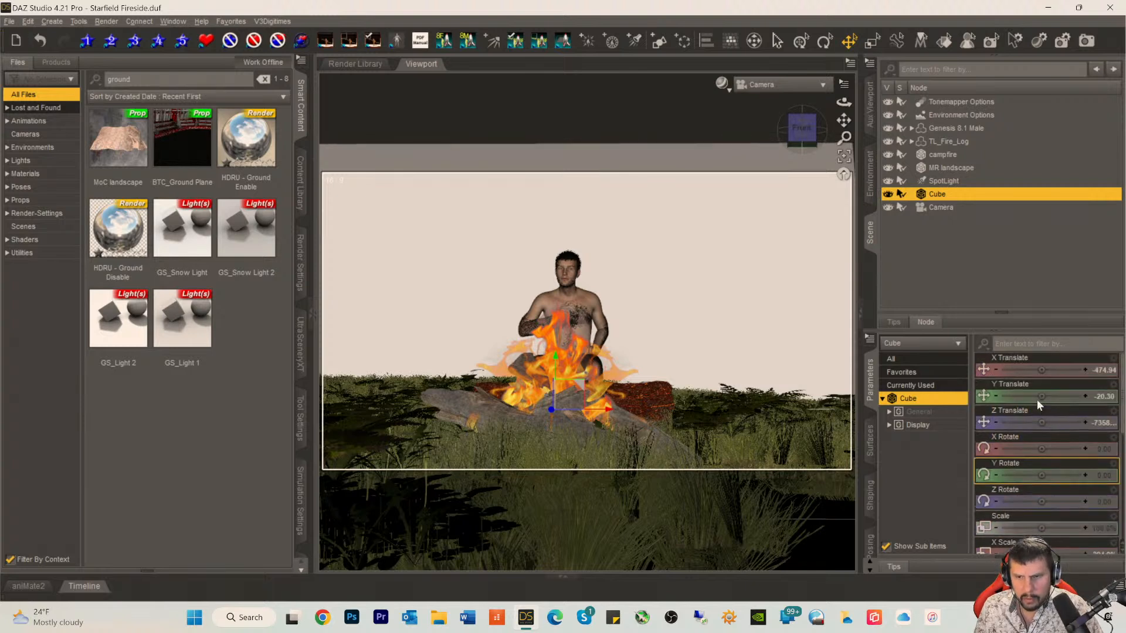
drag(1035, 397, 1021, 396)
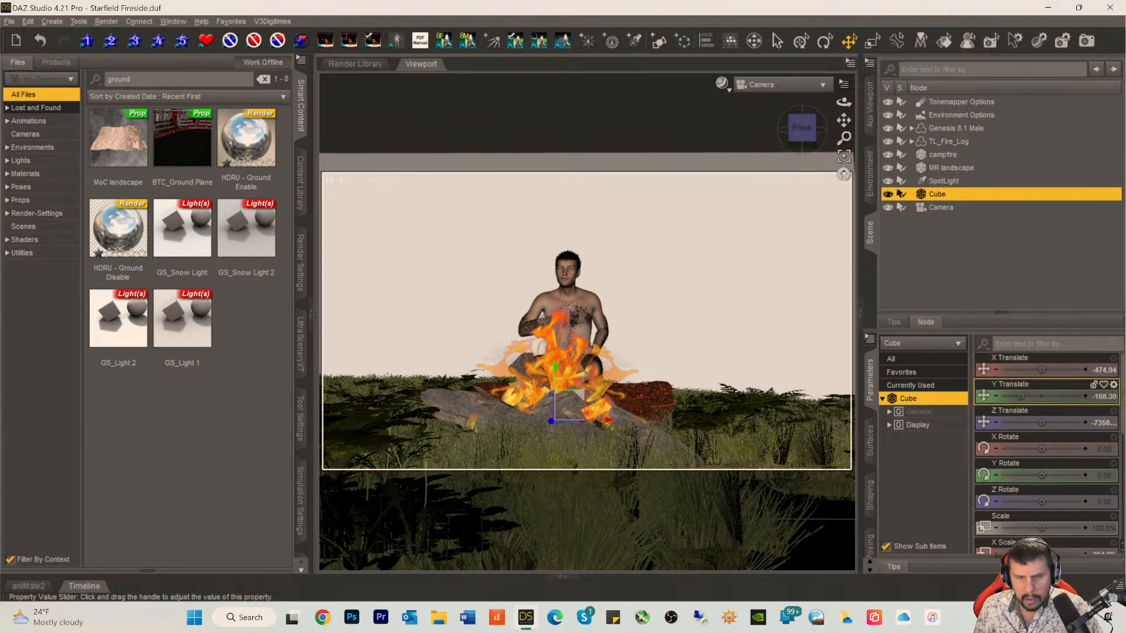
key(ctrl+s)
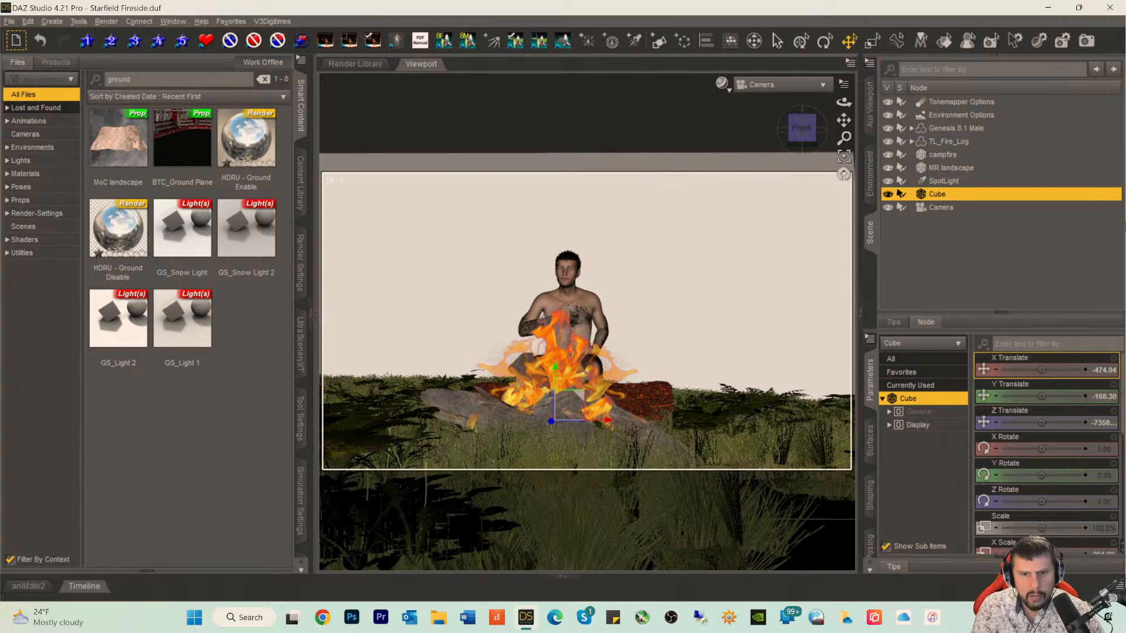
Step: Switch the Camera viewport to the rendered preview to check the reframed scene
key(ctrl+0)
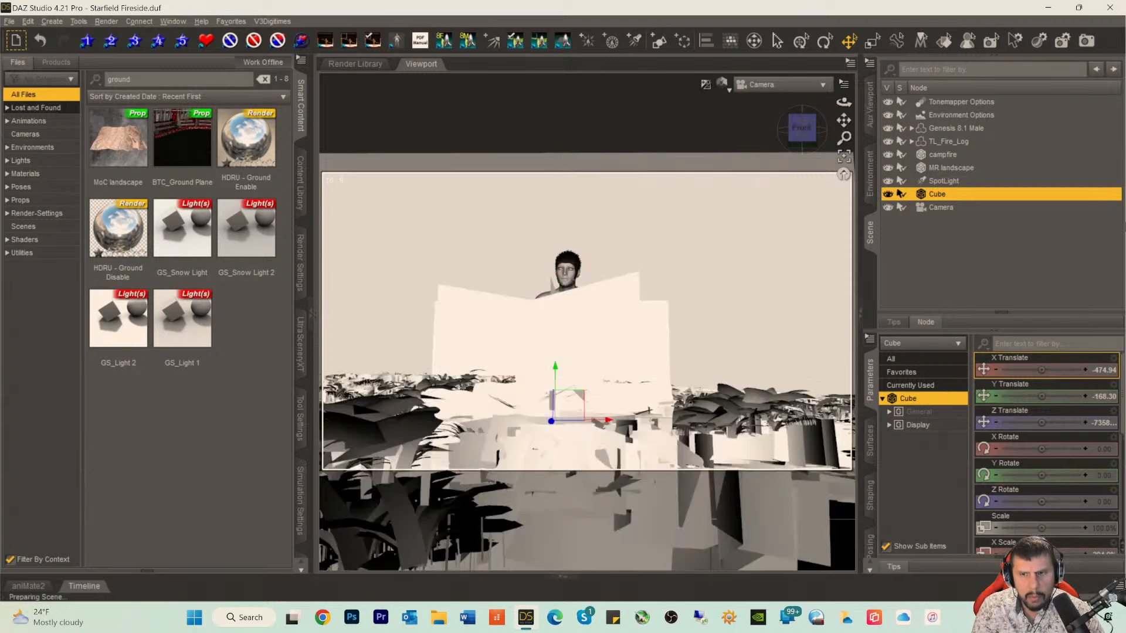